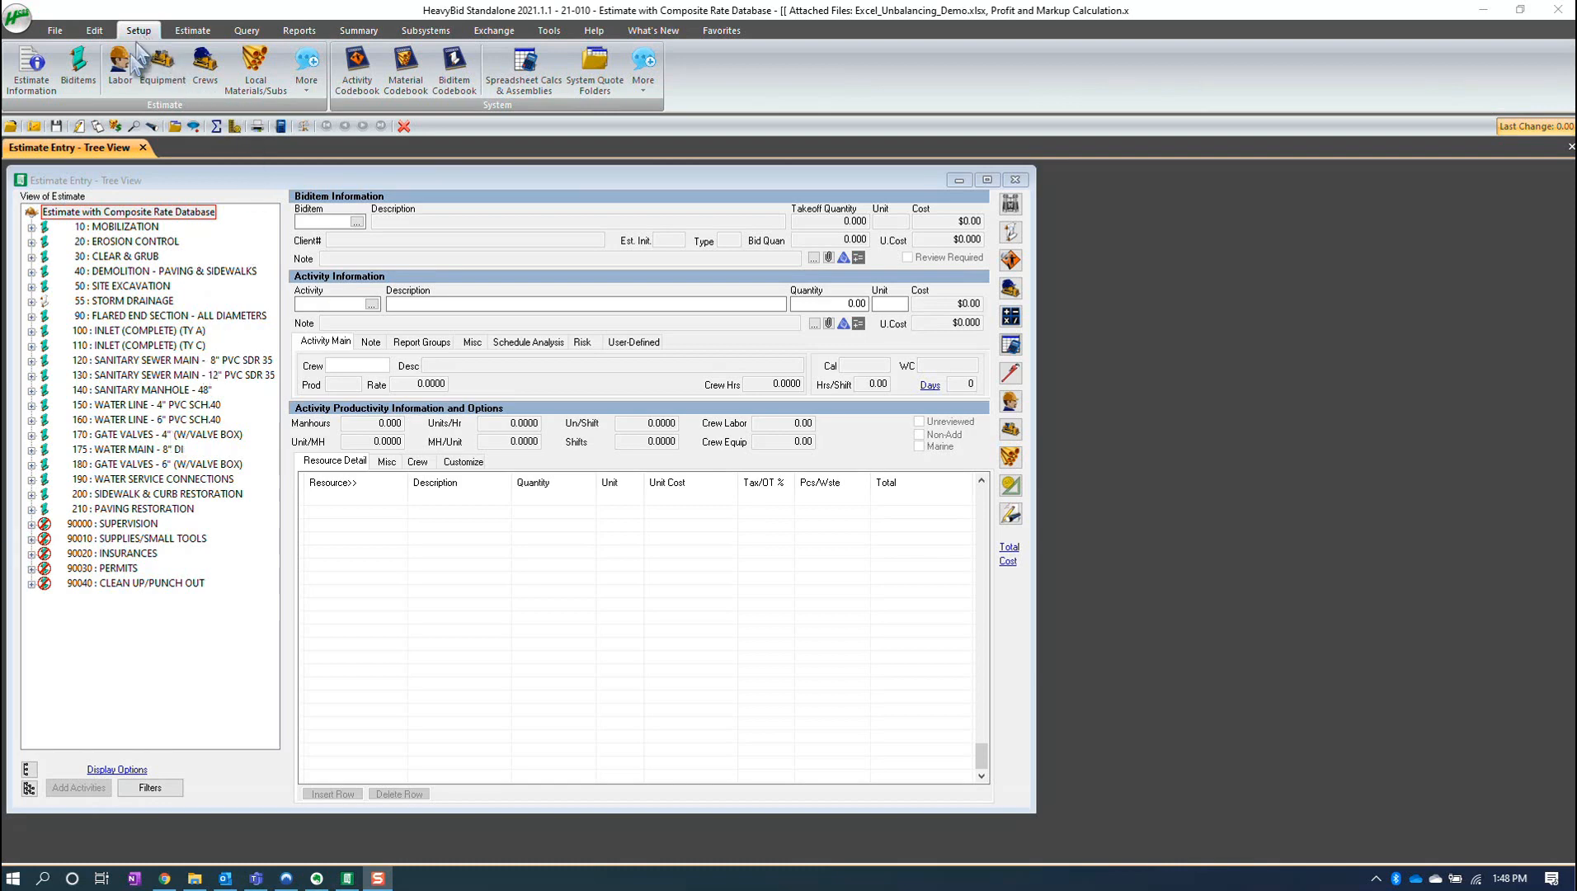
- Review the labor and equipment rate setups before returning to the estimate tree
{"action": "left_click", "coordinate": [120, 79]}
{"action": "left_click", "coordinate": [301, 258]}
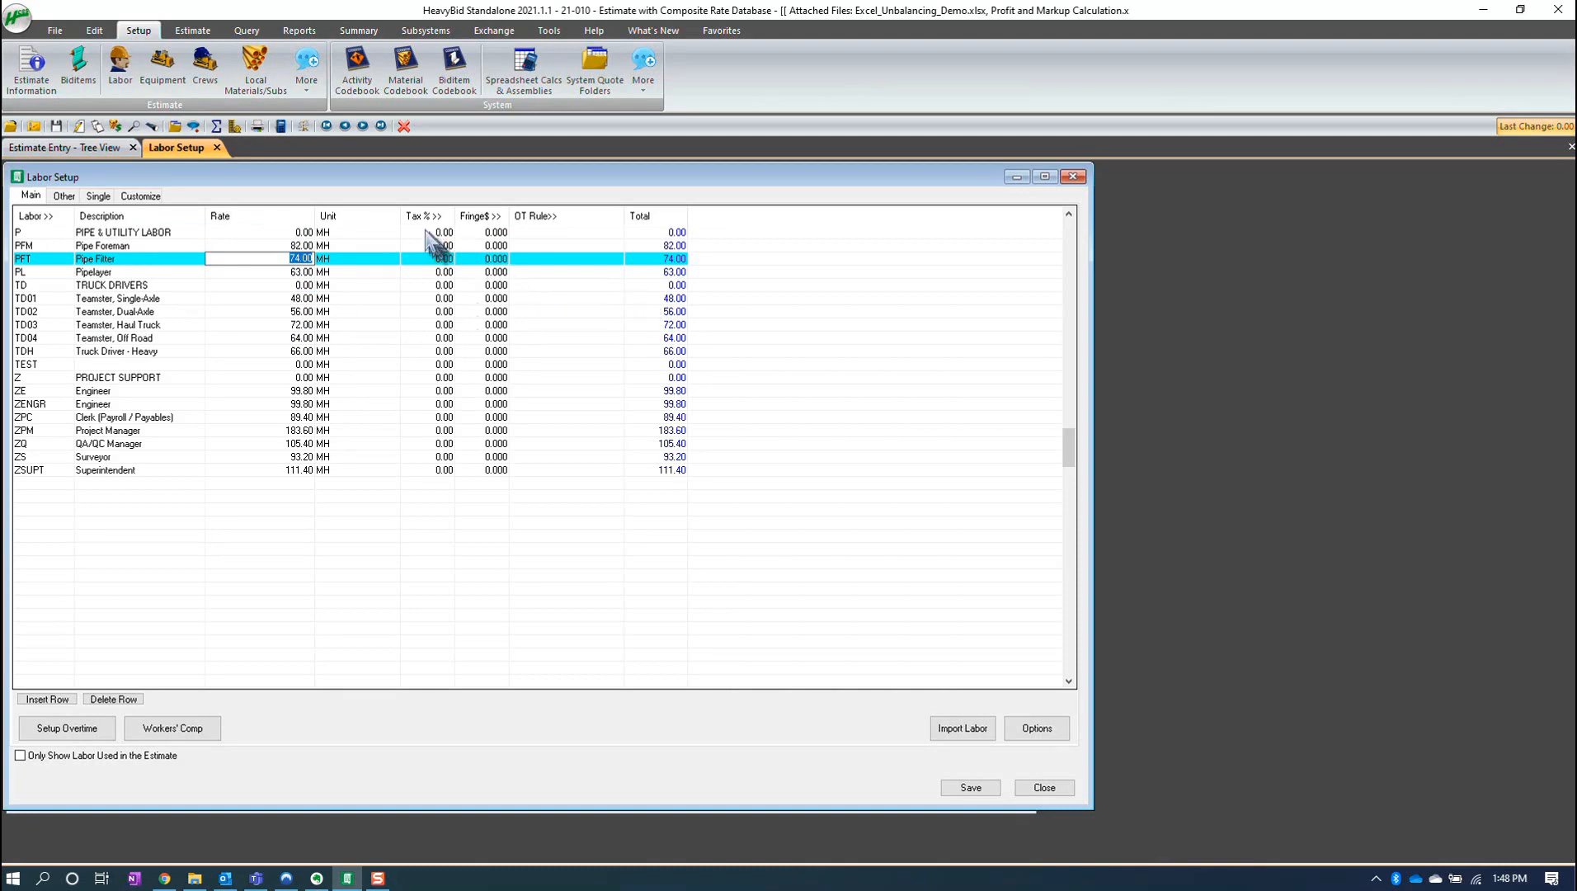
{"action": "left_click", "coordinate": [175, 76]}
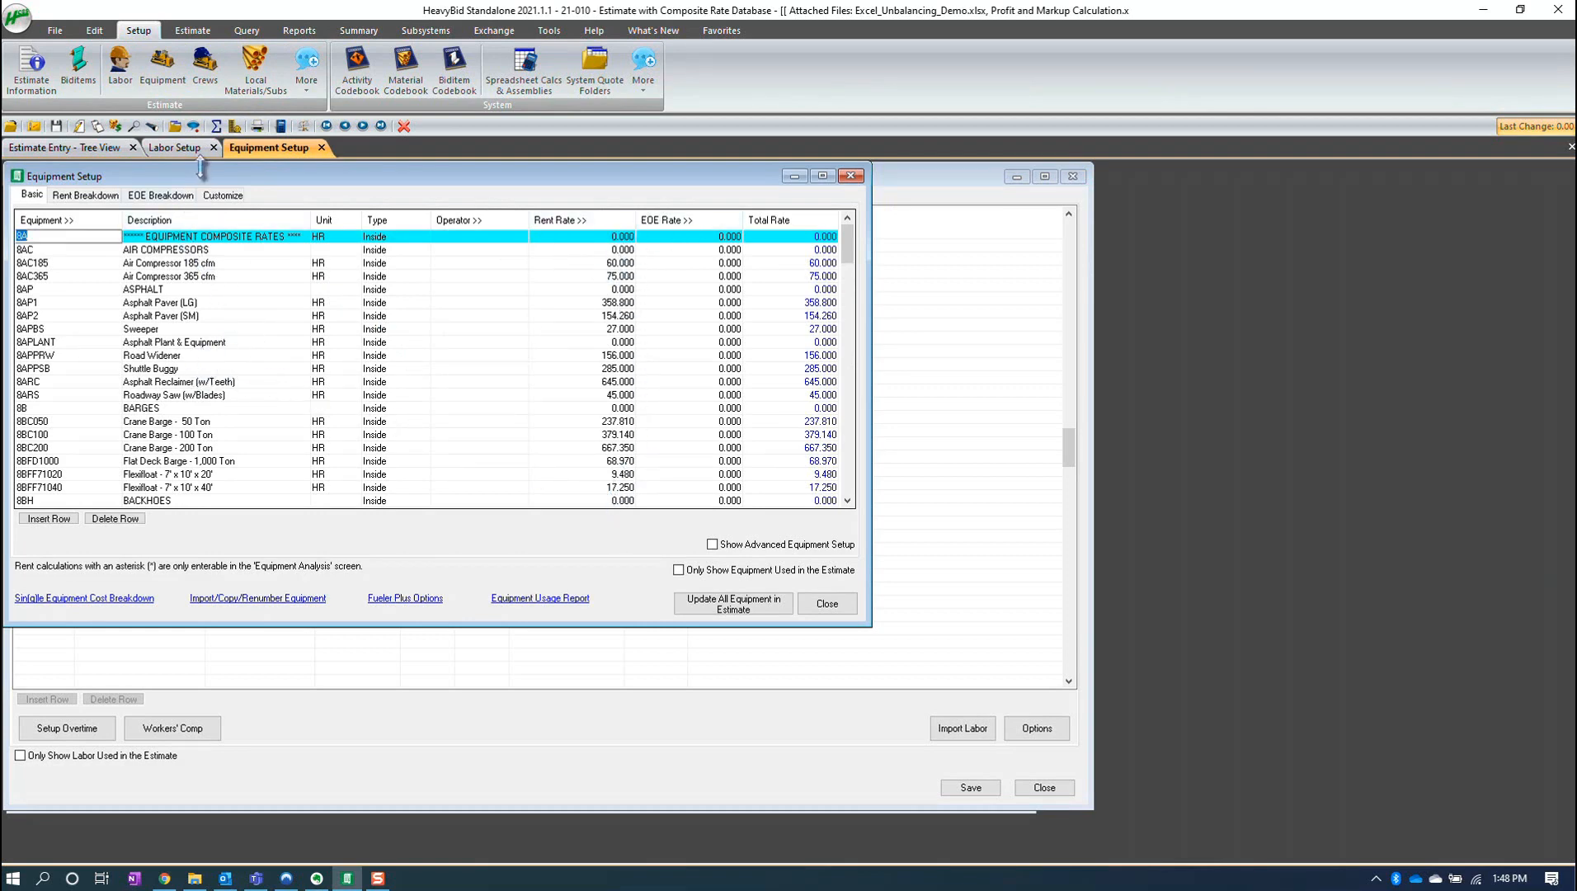
{"action": "left_click", "coordinate": [106, 149]}
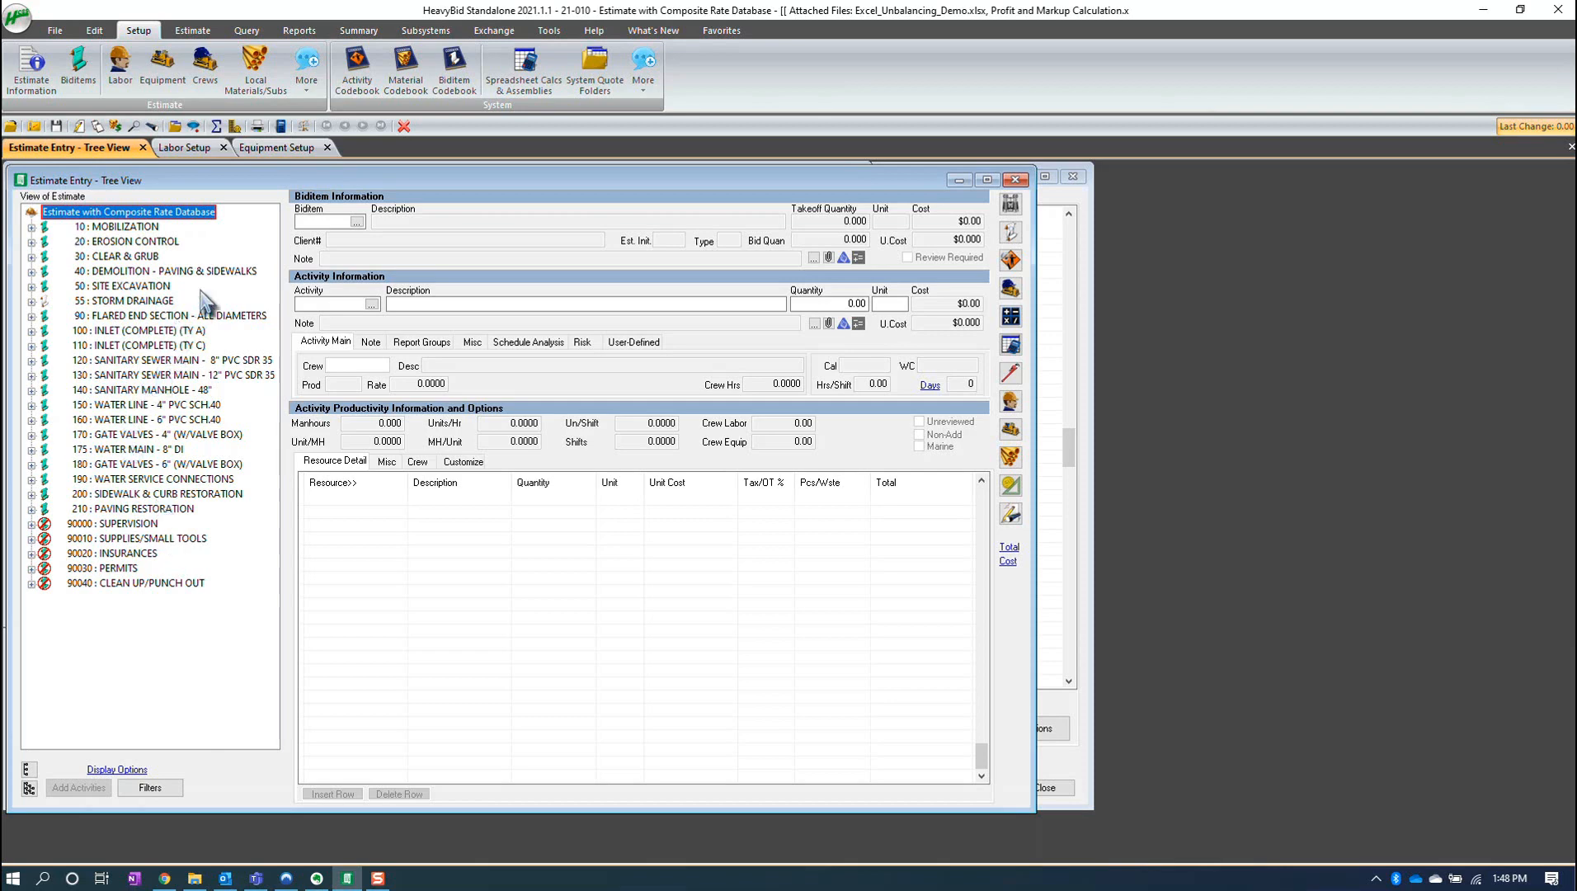
- Open the Bid Summary and inspect the markup percentages for construction materials and subcontracts
{"action": "left_click", "coordinate": [216, 125]}
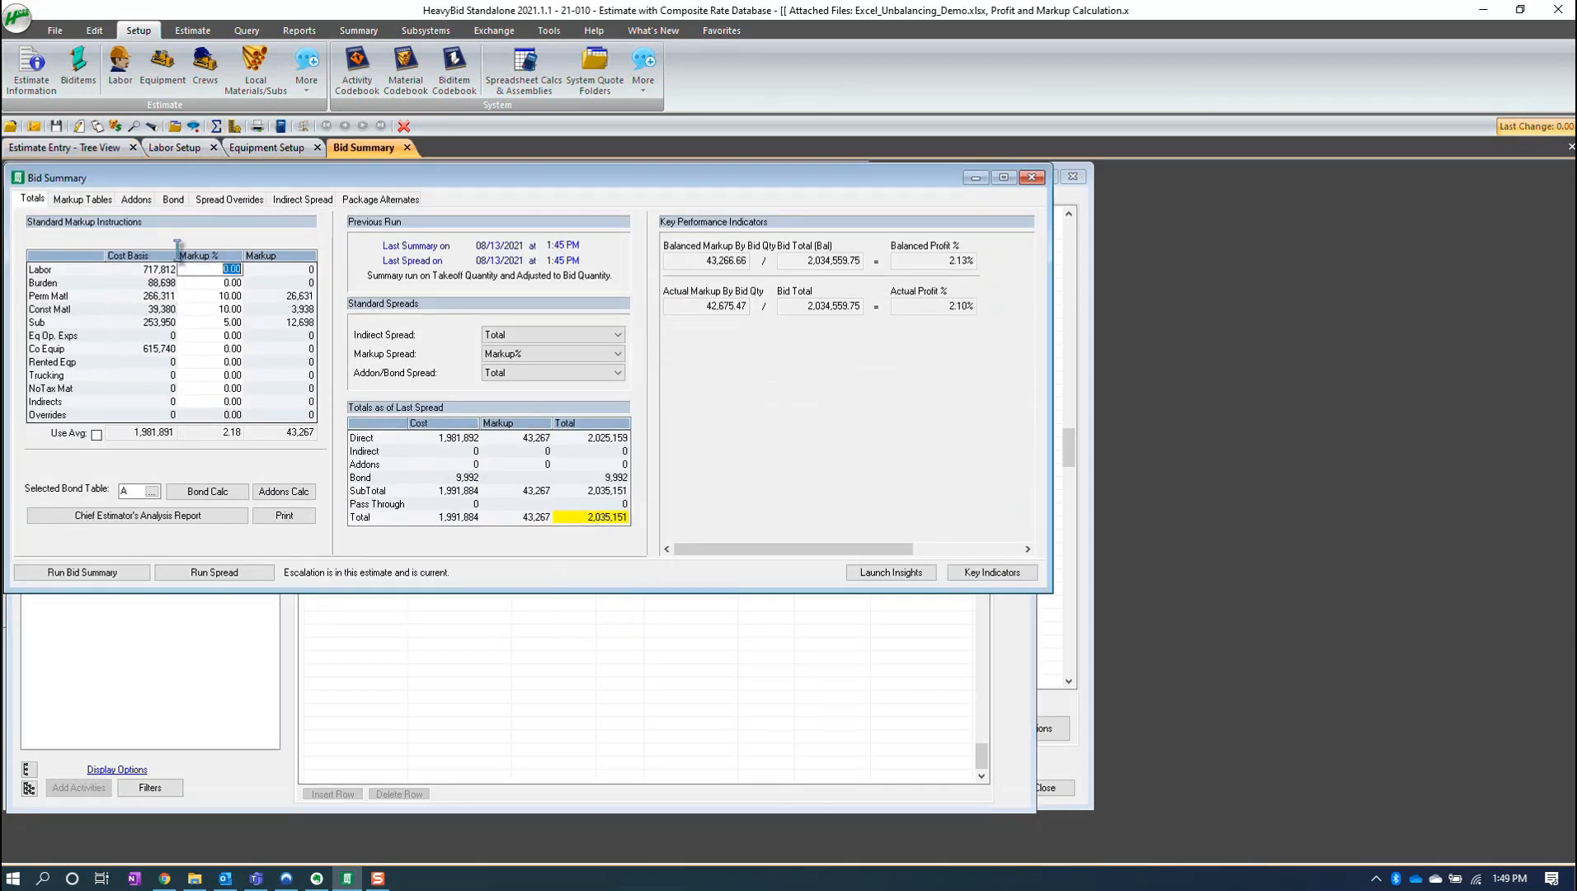
{"action": "left_click", "coordinate": [224, 296]}
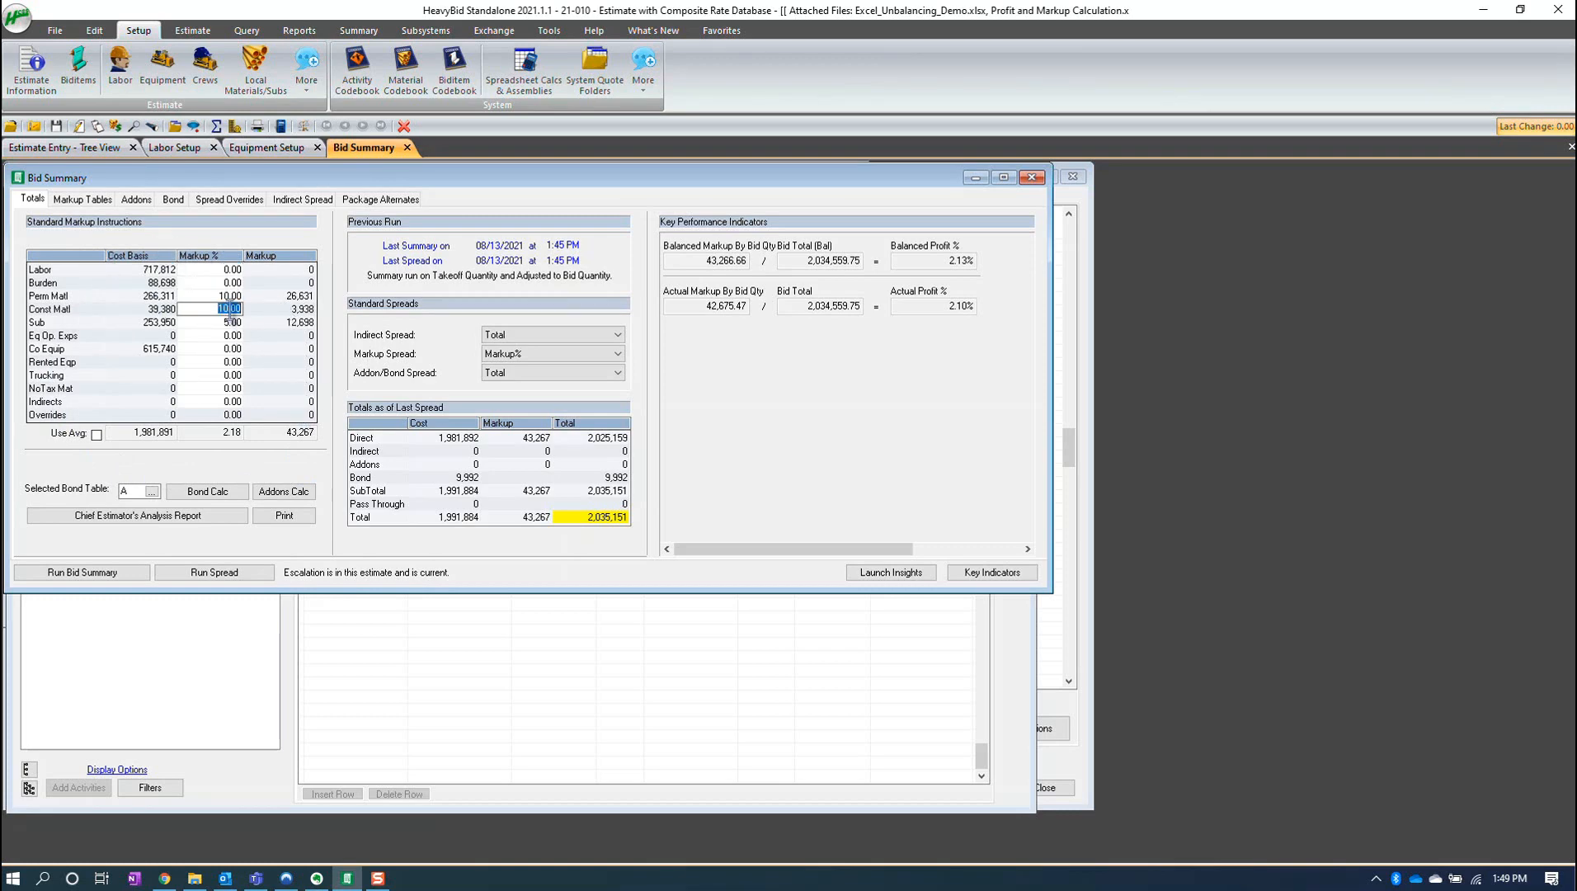
{"action": "left_click", "coordinate": [231, 323]}
- Open Bid Pricing in a smaller window and look through its other options without choosing one
{"action": "left_click", "coordinate": [234, 126]}
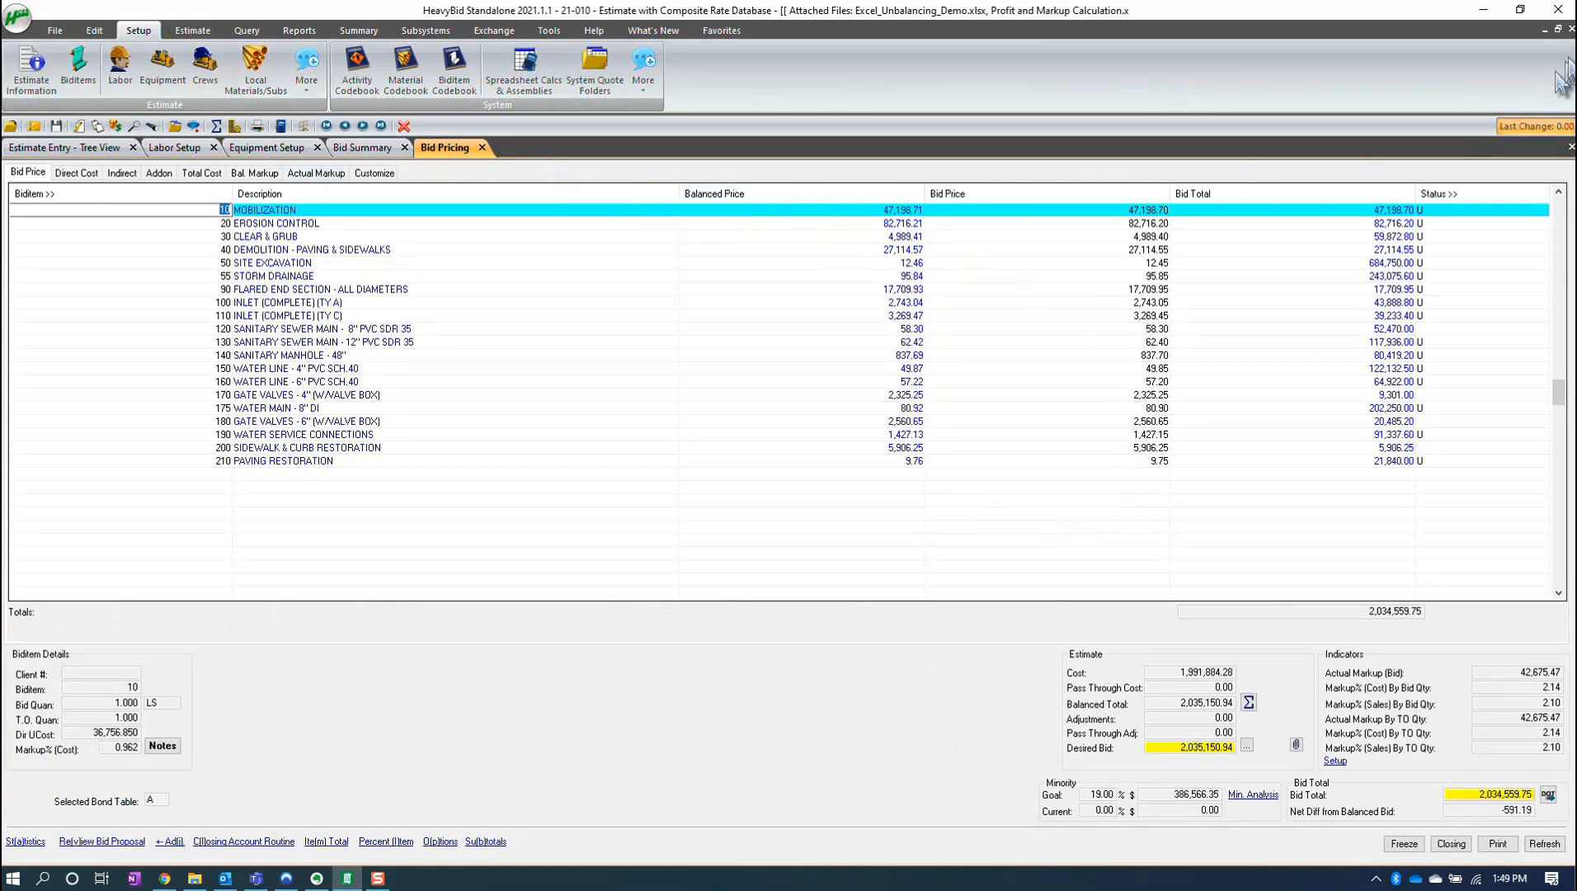
{"action": "left_click", "coordinate": [1558, 29]}
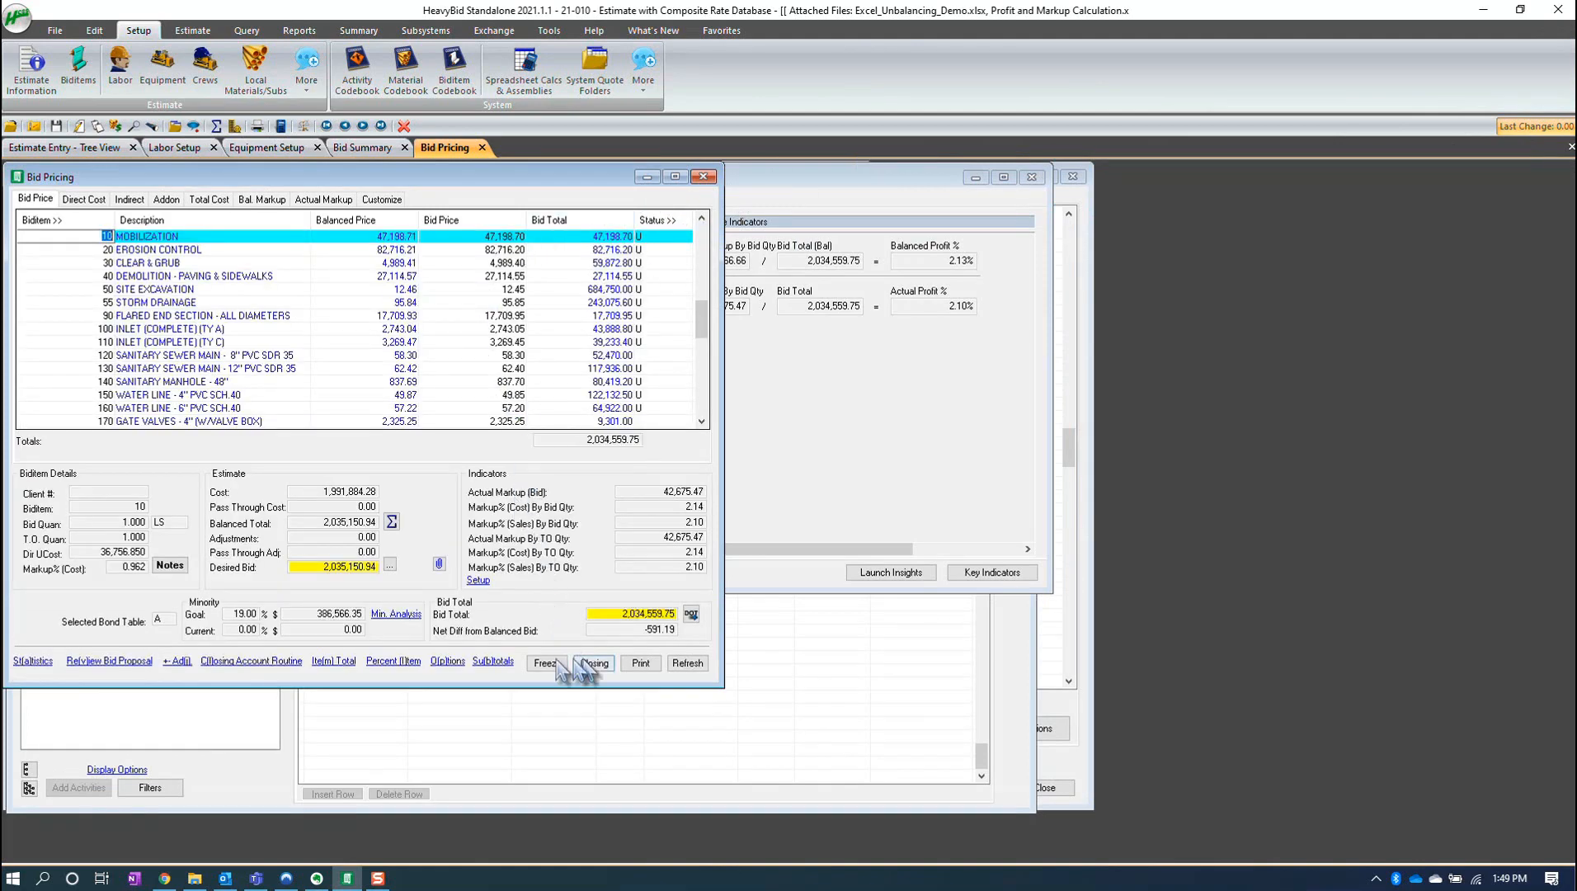
{"action": "left_click", "coordinate": [450, 662]}
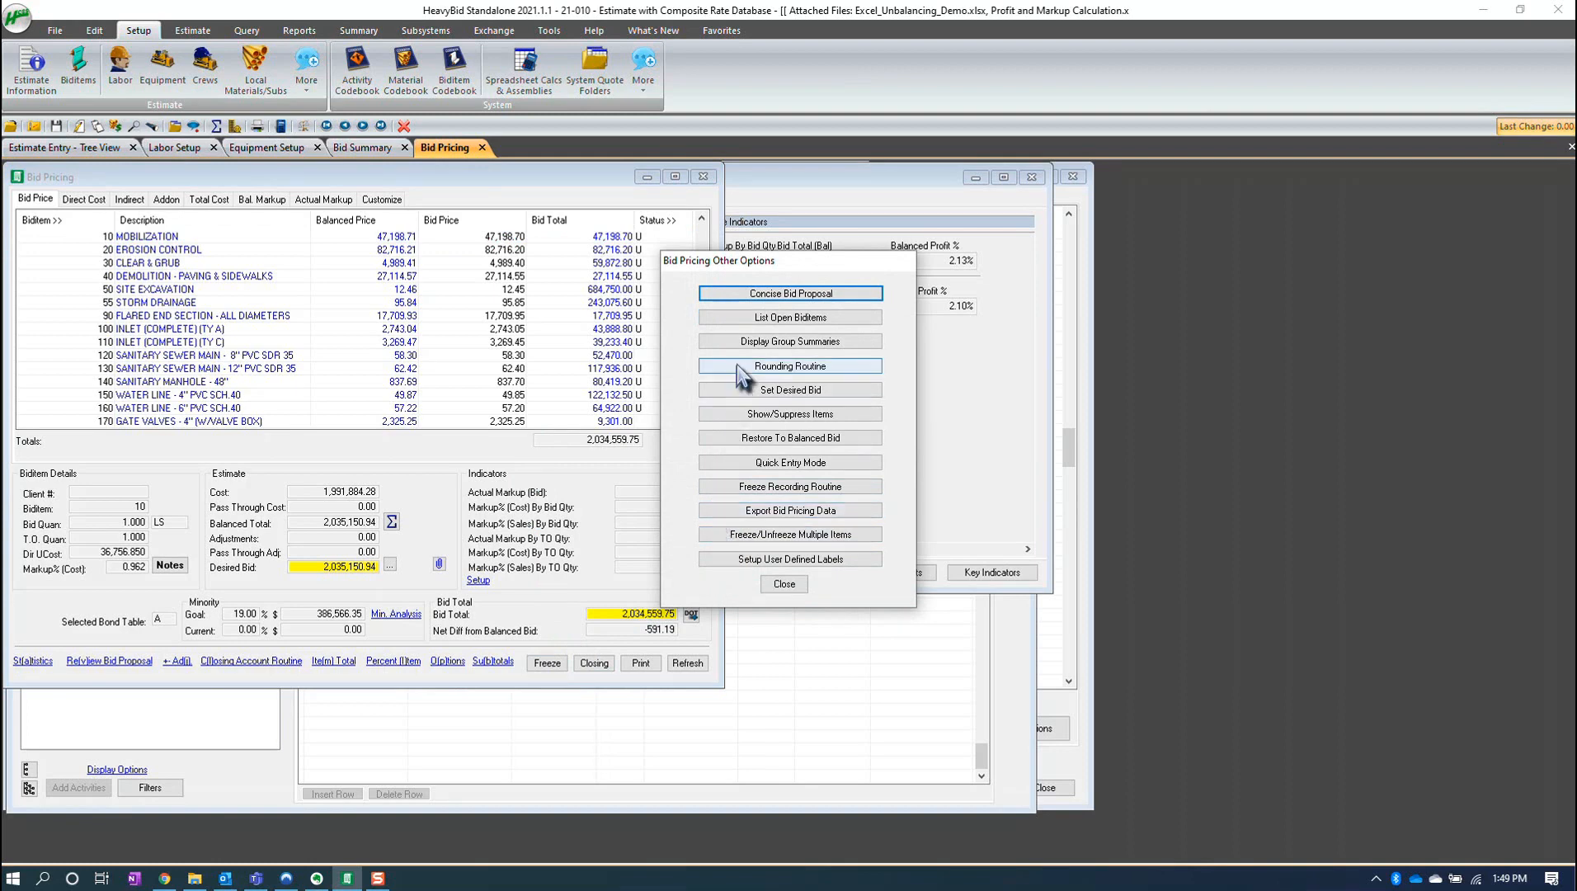
{"action": "left_click", "coordinate": [782, 584]}
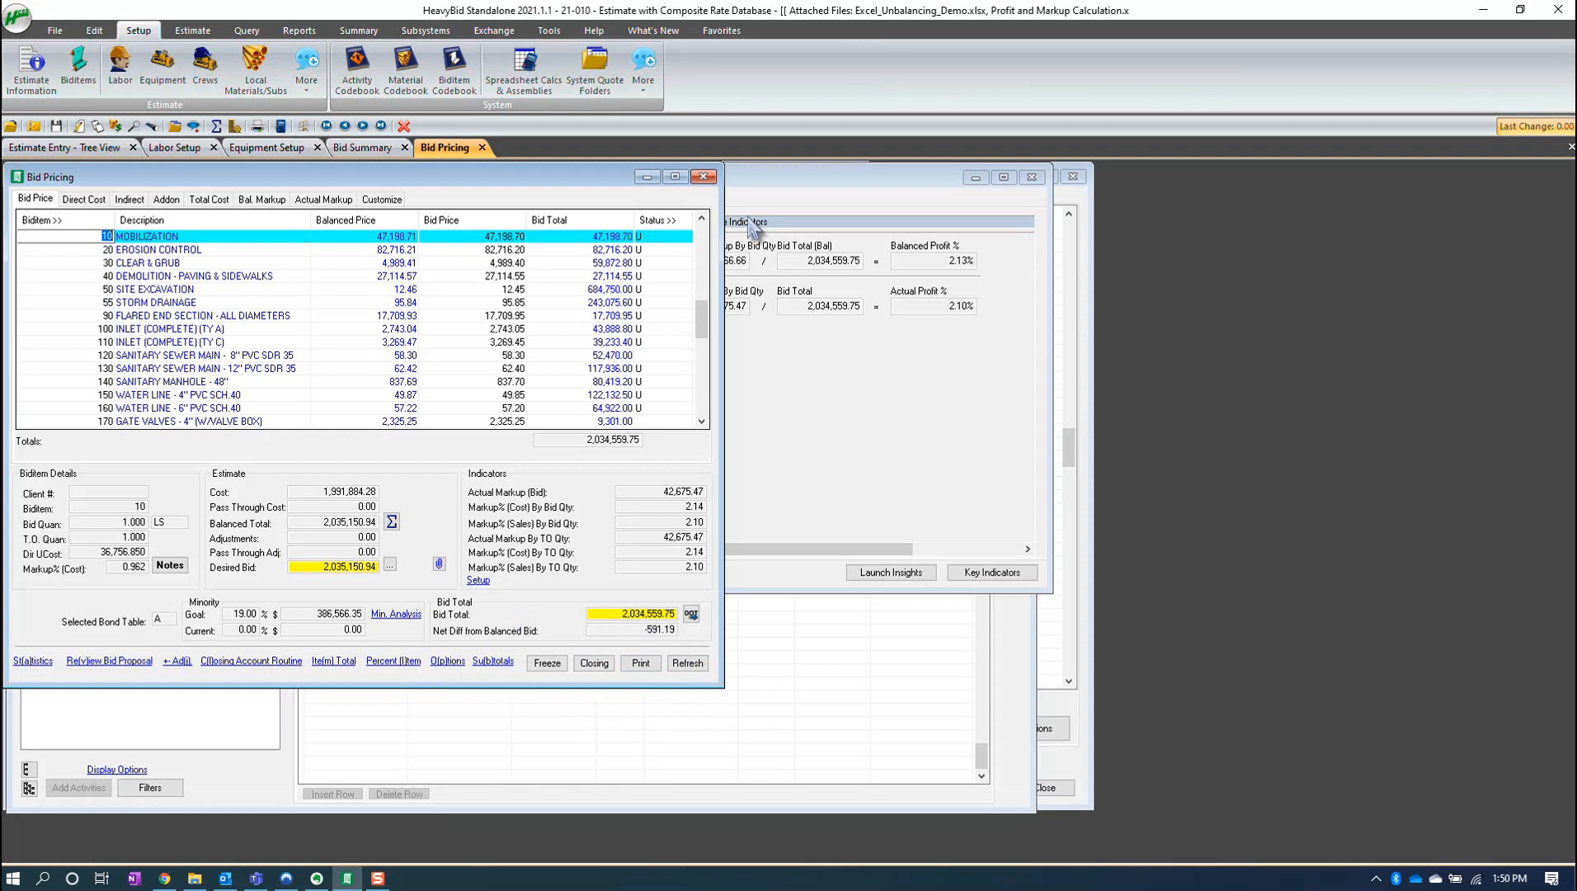
- Freeze every biditem by mass-changing the whole Status column to F
{"action": "left_click", "coordinate": [656, 237]}
{"action": "left_click_drag", "start_coordinate": [656, 237], "coordinate": [668, 456]}
{"action": "right_click", "coordinate": [668, 458]}
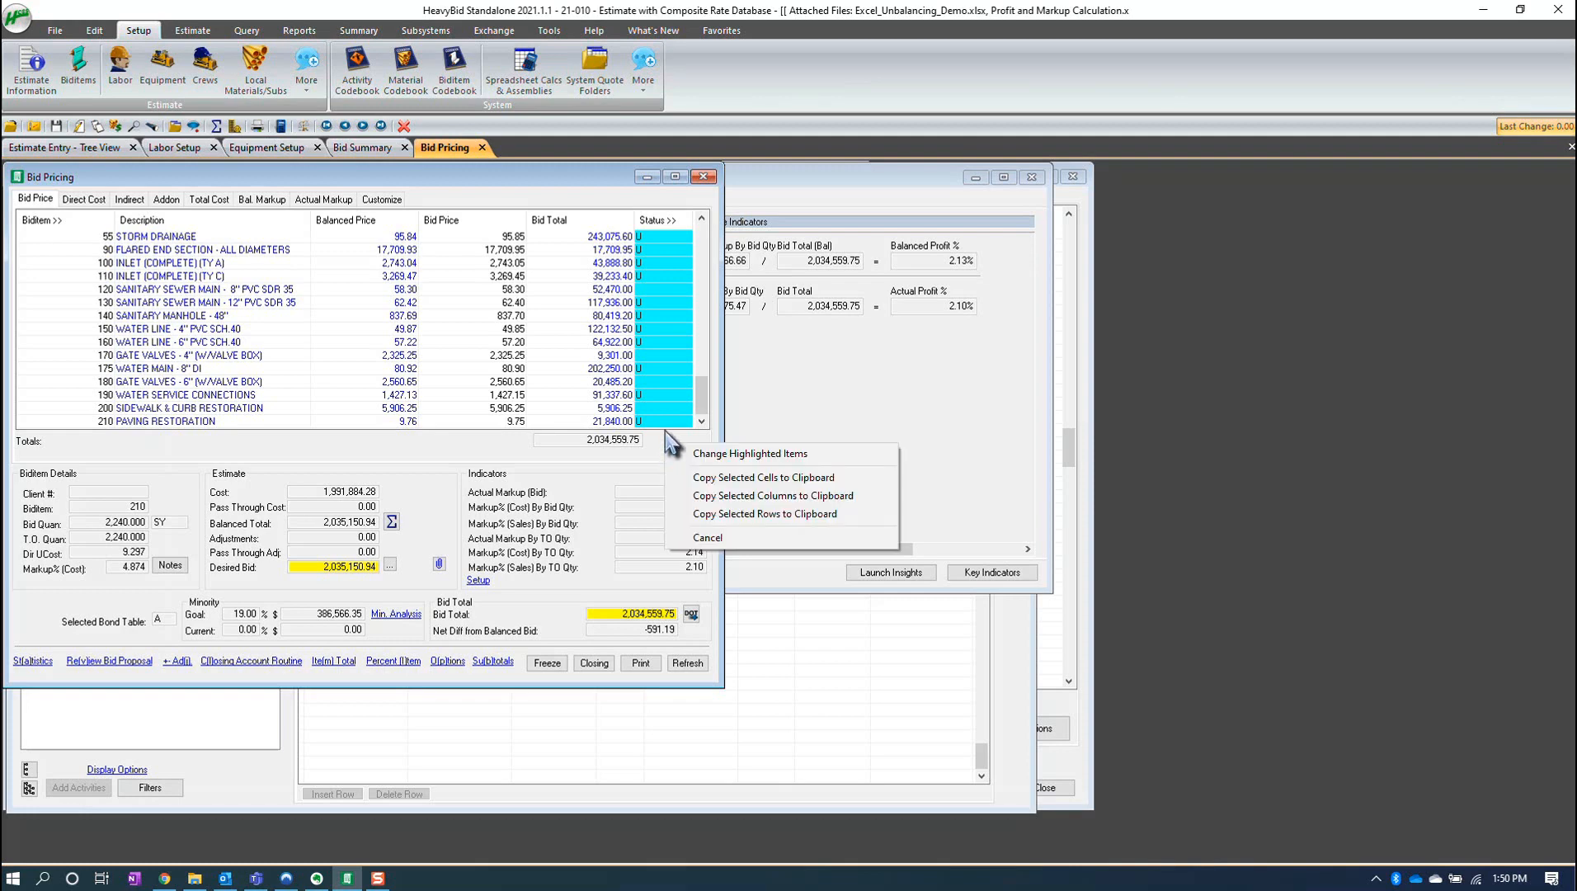
{"action": "left_click", "coordinate": [705, 451]}
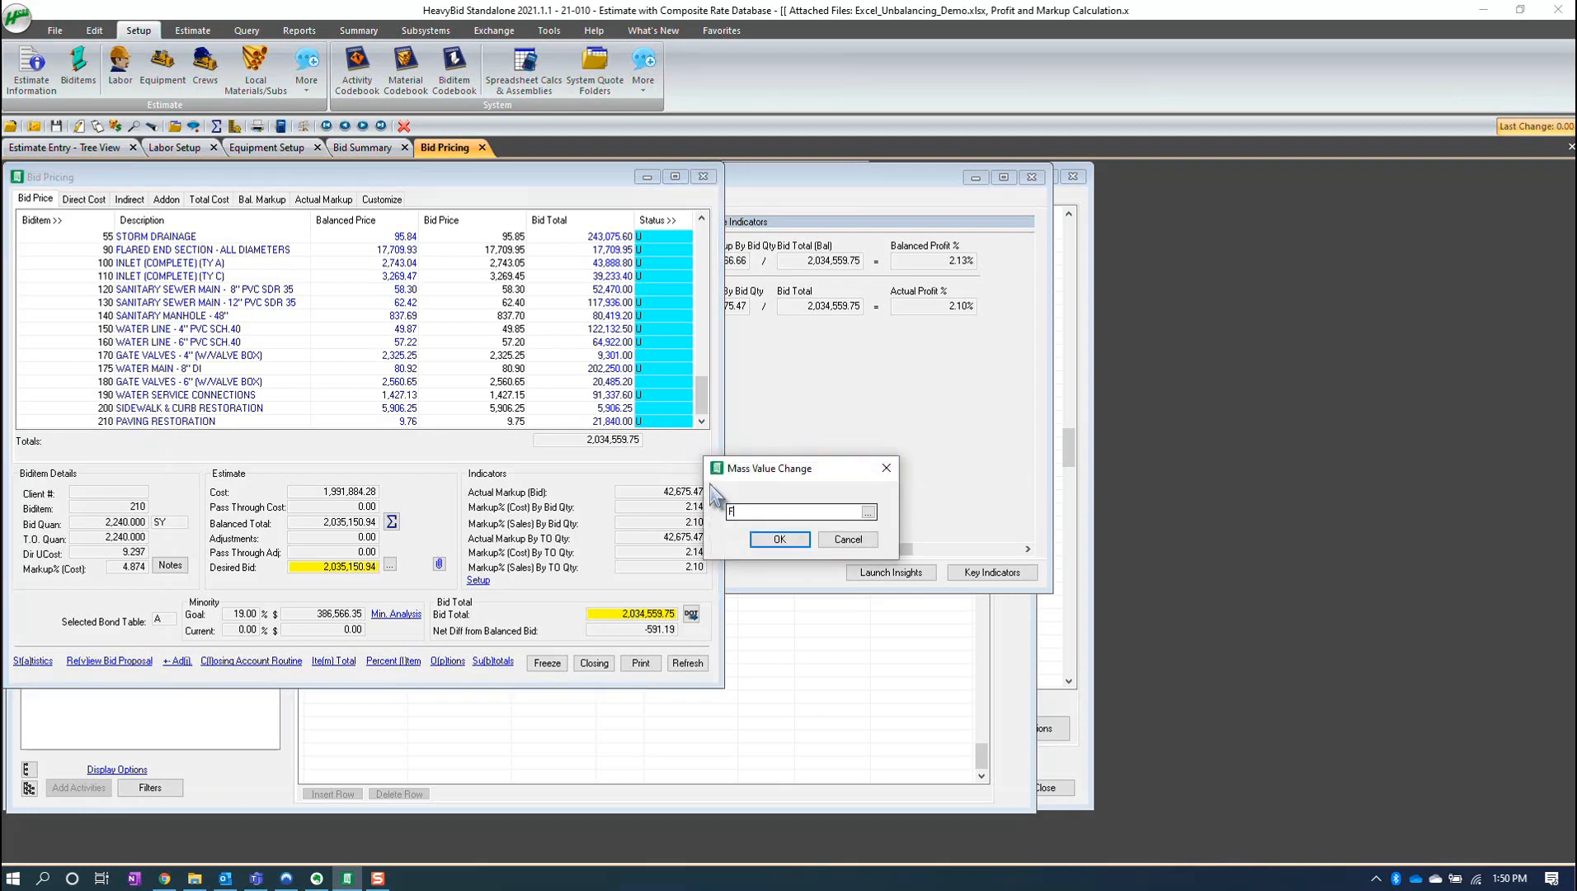
{"action": "left_click", "coordinate": [780, 539]}
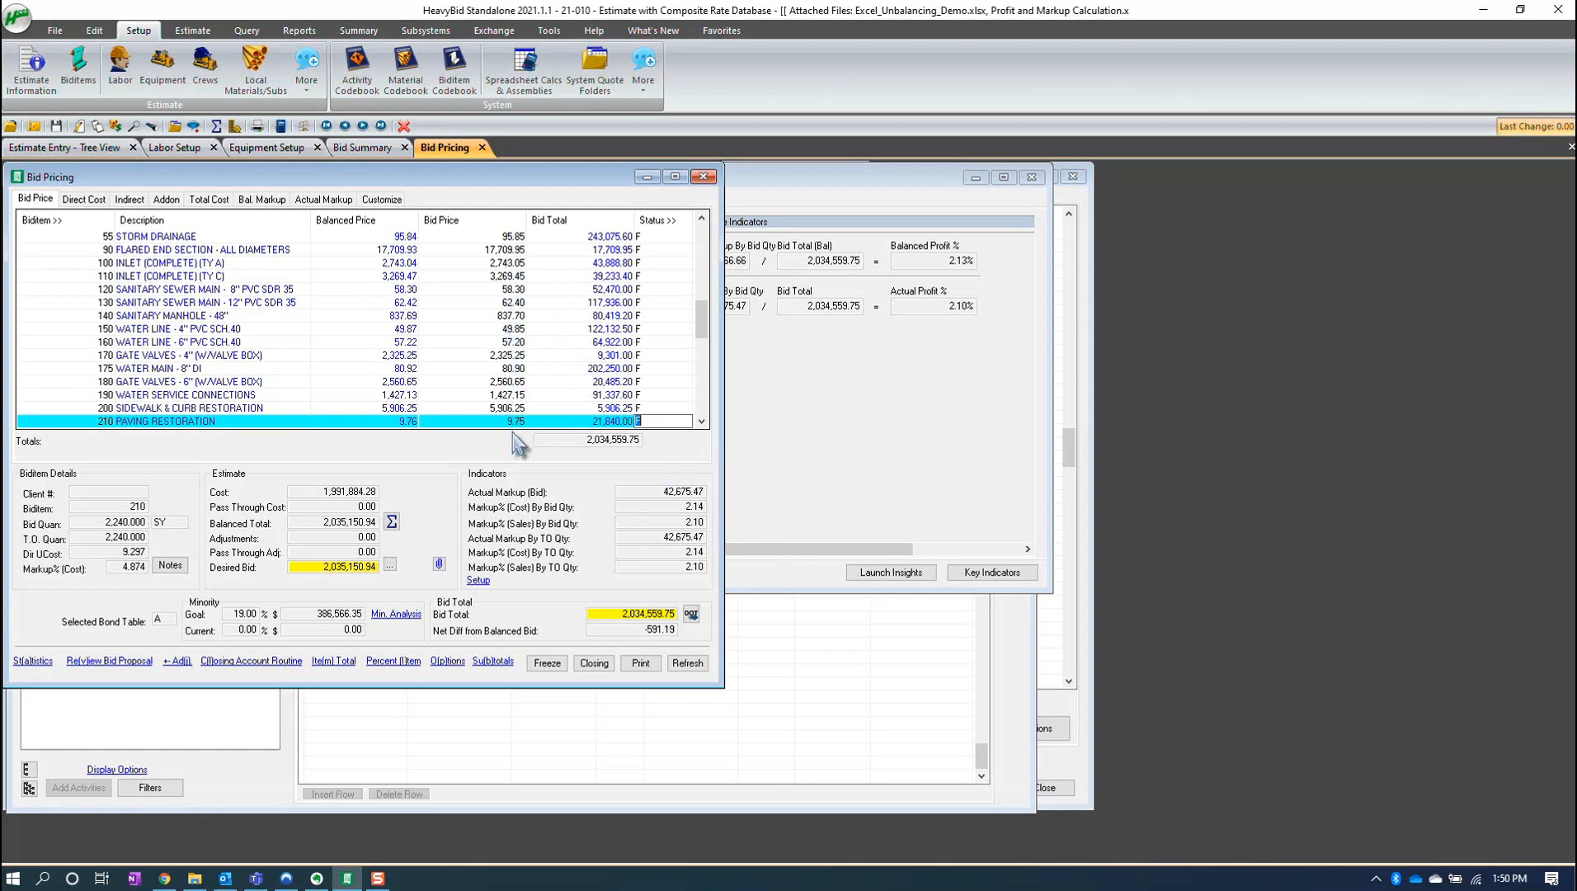
- Scroll through the bid pricing list and reopen the labor and equipment setups
{"action": "left_click_drag", "start_coordinate": [699, 318], "coordinate": [700, 235]}
{"action": "key", "text": "Down"}
{"action": "key", "text": "Down"}
{"action": "key", "text": "Down"}
{"action": "key", "text": "Down"}
{"action": "key", "text": "Down"}
{"action": "key", "text": "Down"}
{"action": "key", "text": "Down"}
{"action": "key", "text": "Down"}
{"action": "key", "text": "Down"}
{"action": "key", "text": "Down"}
{"action": "key", "text": "Down"}
{"action": "key", "text": "Down"}
{"action": "key", "text": "Down"}
{"action": "key", "text": "Down"}
{"action": "key", "text": "Down"}
{"action": "key", "text": "Down"}
{"action": "key", "text": "Down"}
{"action": "key", "text": "Down"}
{"action": "key", "text": "Down"}
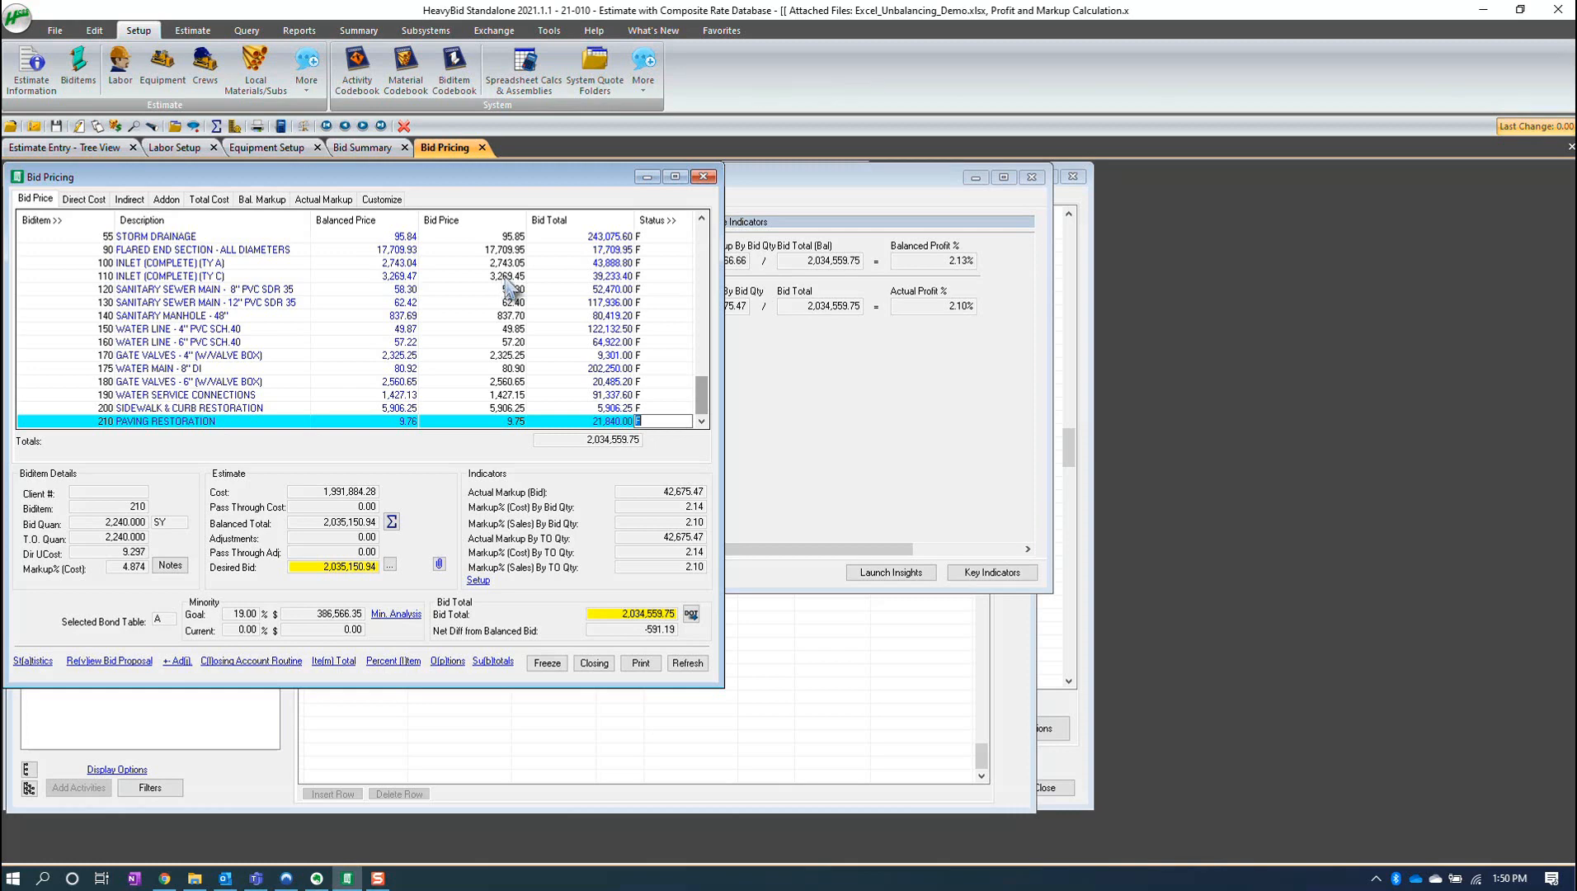
{"action": "left_click", "coordinate": [122, 75]}
{"action": "left_click", "coordinate": [163, 68]}
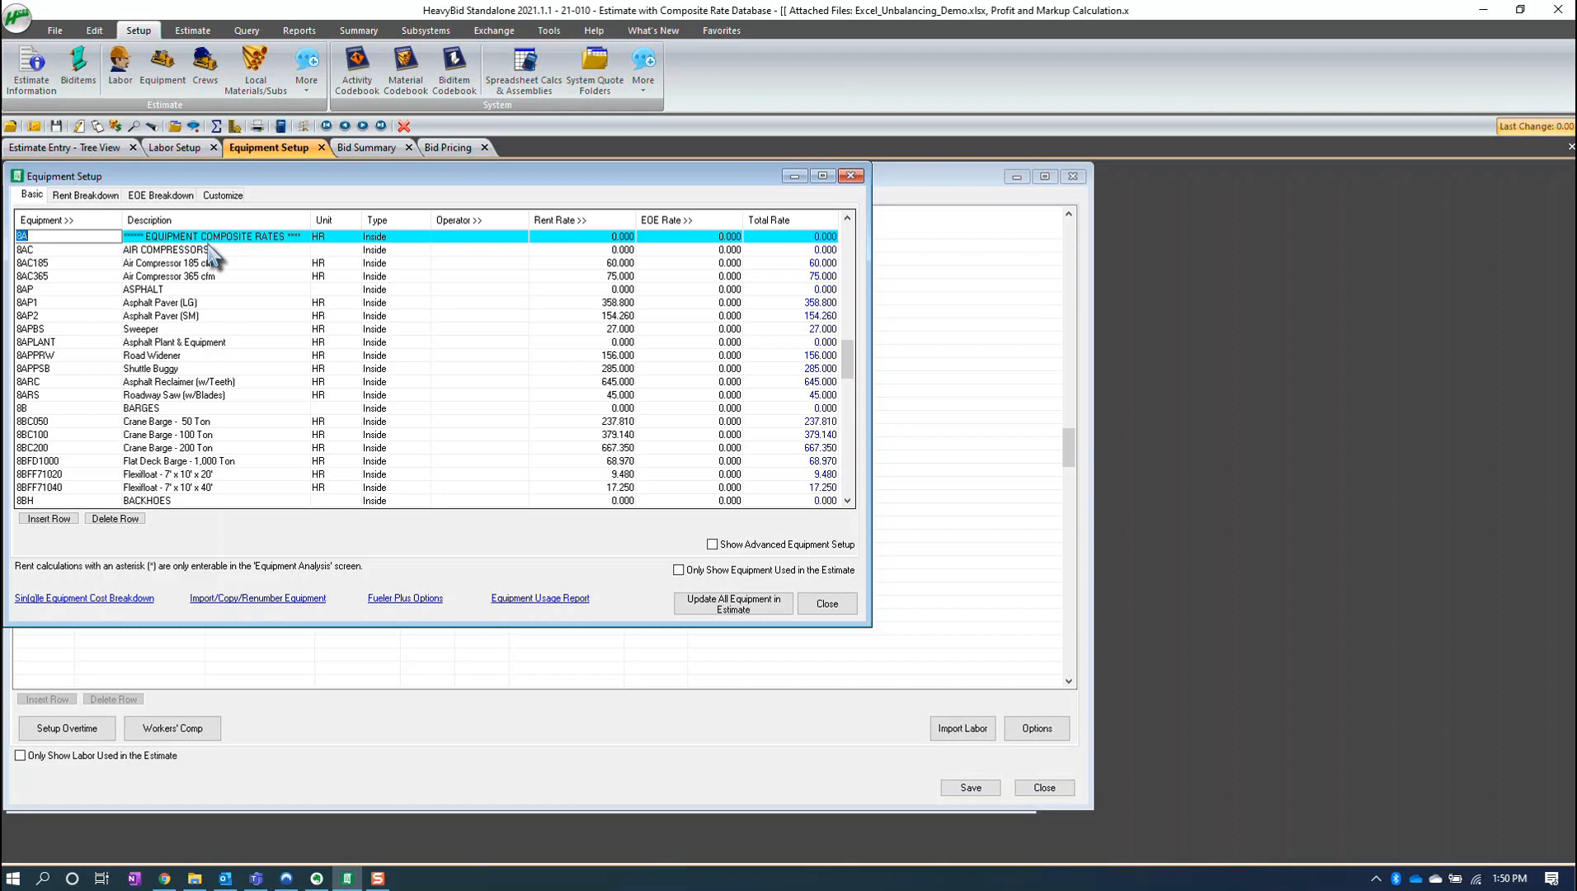
- Start copying the current estimate as a new estimate with code 21-010-COST
{"action": "left_click", "coordinate": [51, 31]}
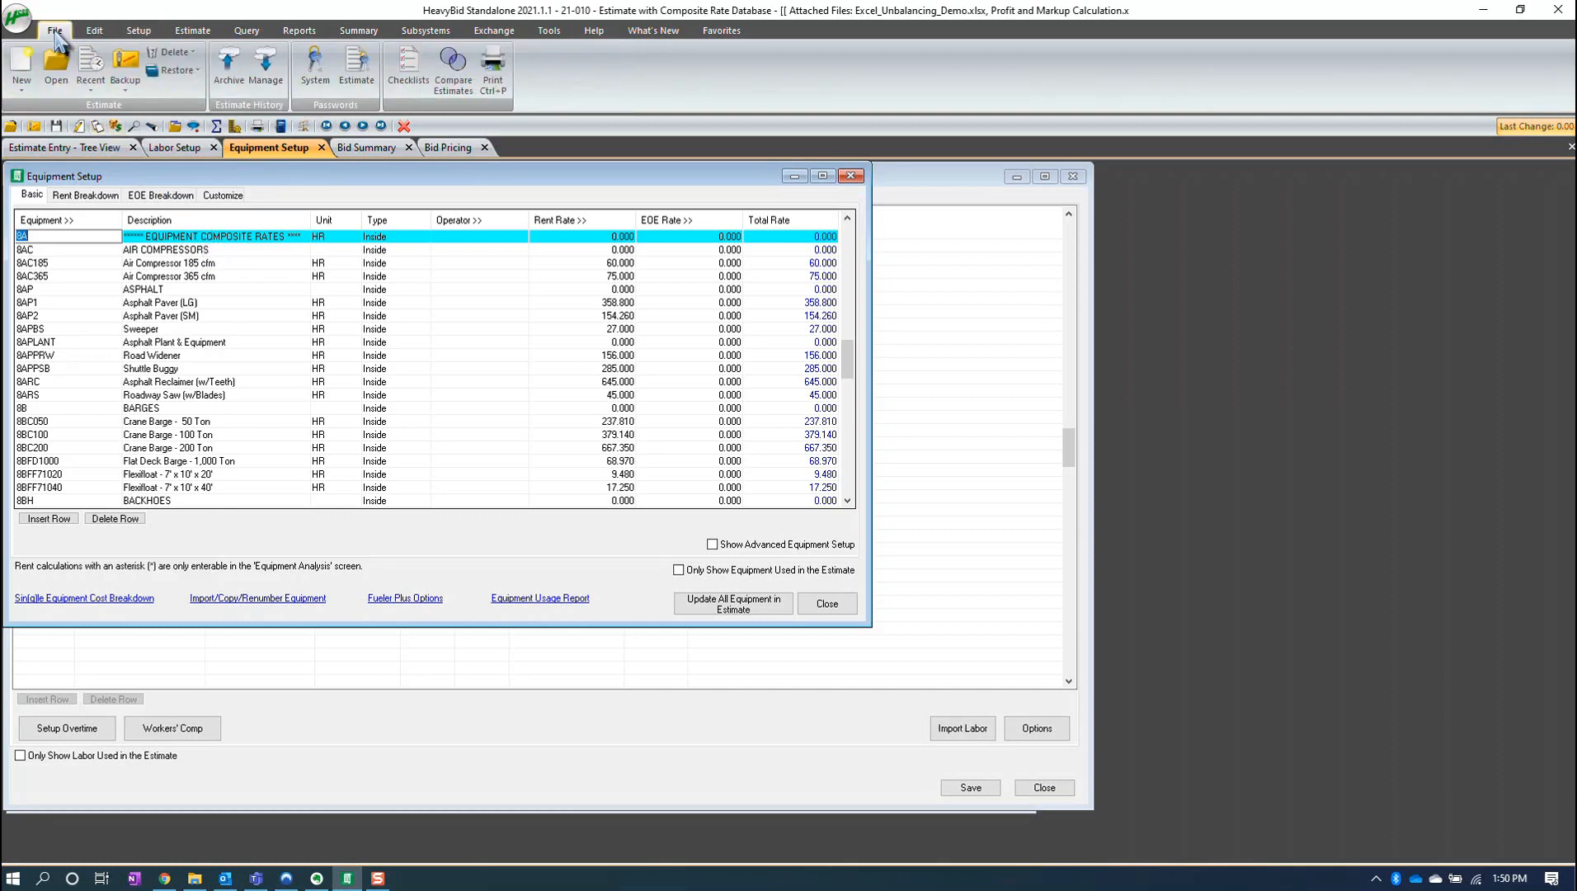
{"action": "left_click", "coordinate": [25, 79]}
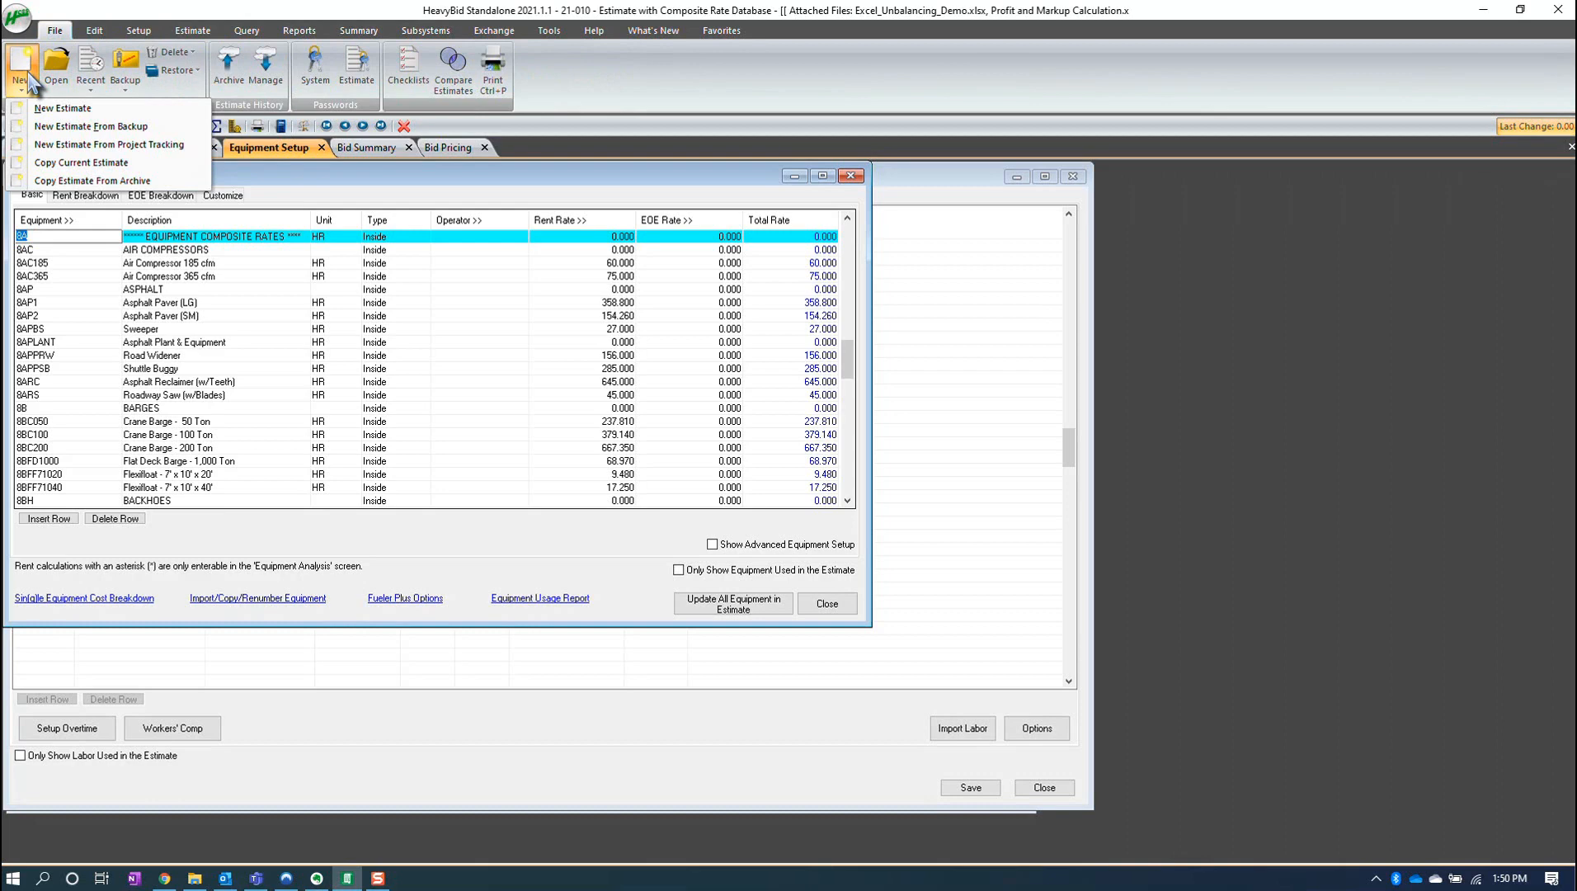
{"action": "left_click", "coordinate": [66, 165]}
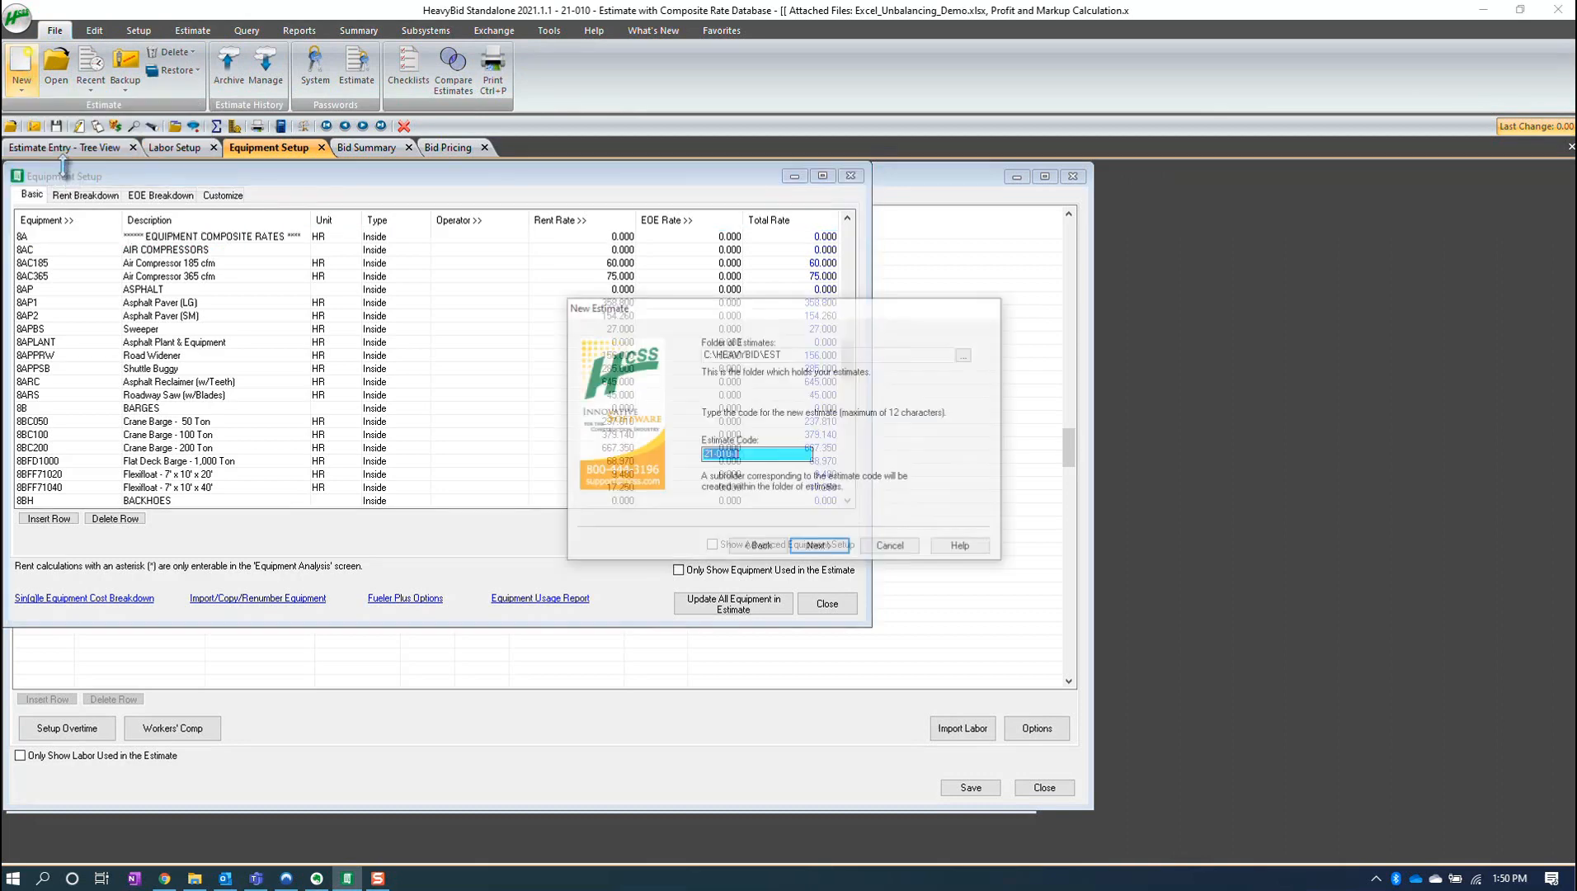
{"action": "left_click", "coordinate": [751, 455]}
{"action": "key", "text": "BackSpace"}
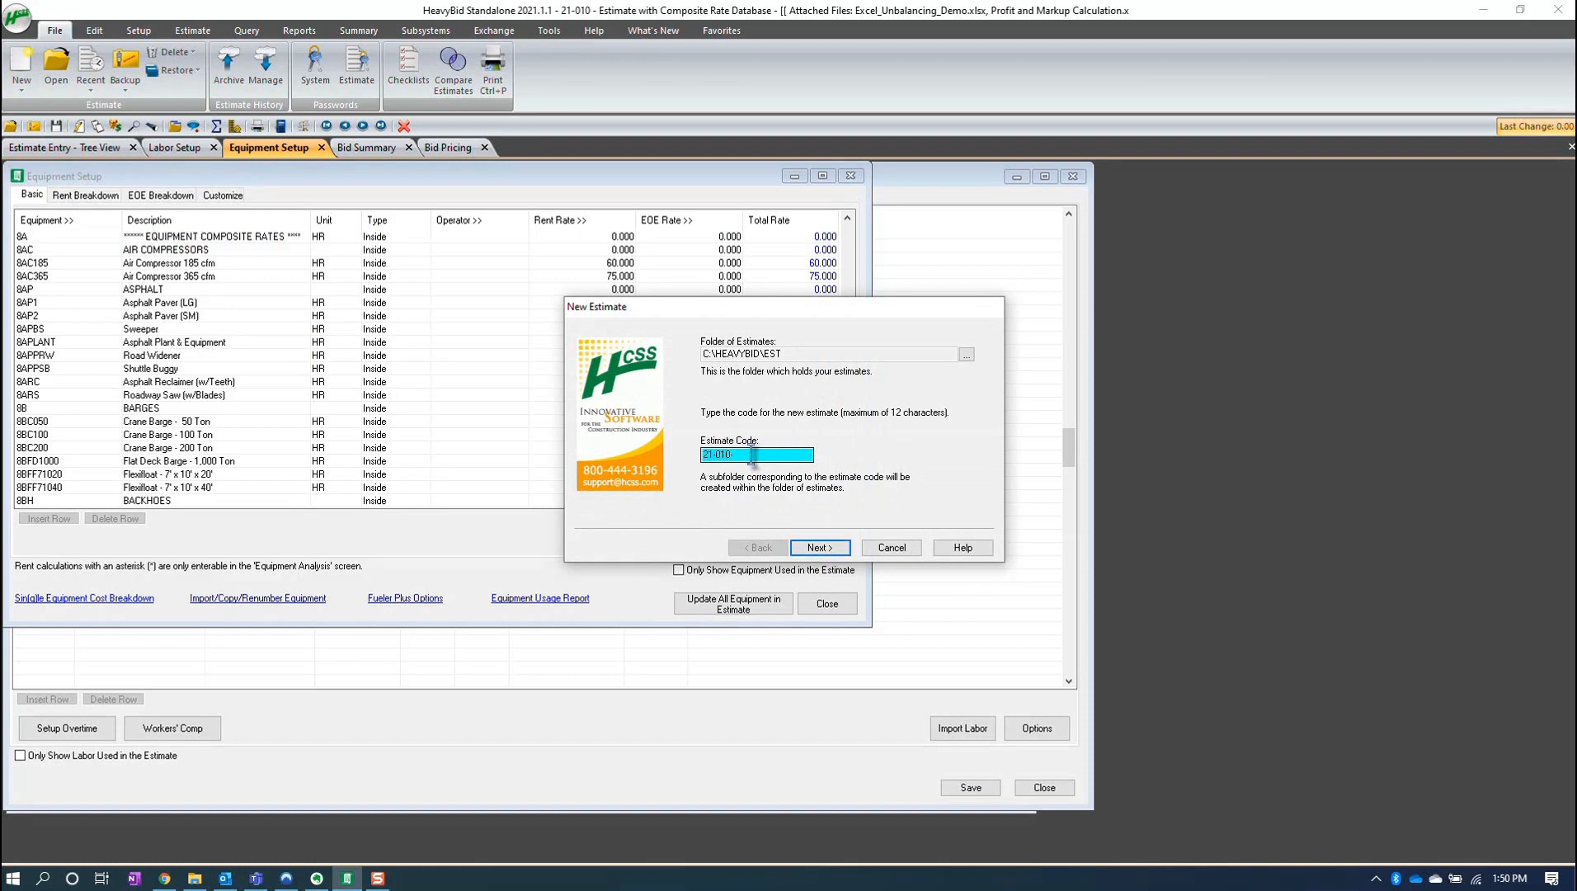
{"action": "left_click", "coordinate": [820, 548]}
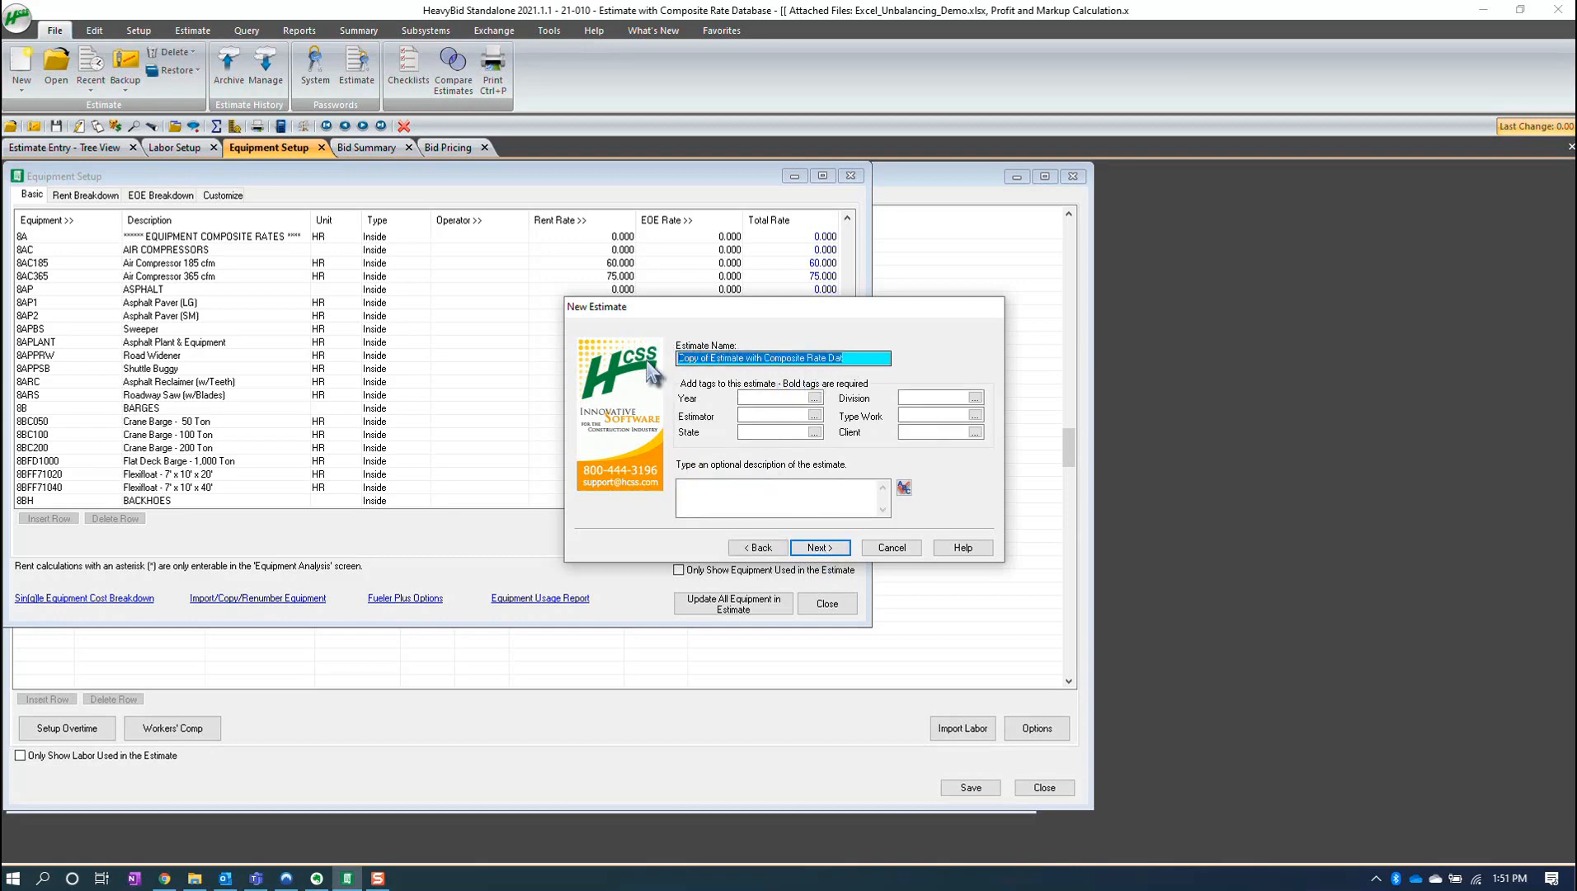
- Name the copied estimate Cost Estimate, using the current estimate as source, and finish creating it
{"action": "type", "text": "Cost Estimate"}
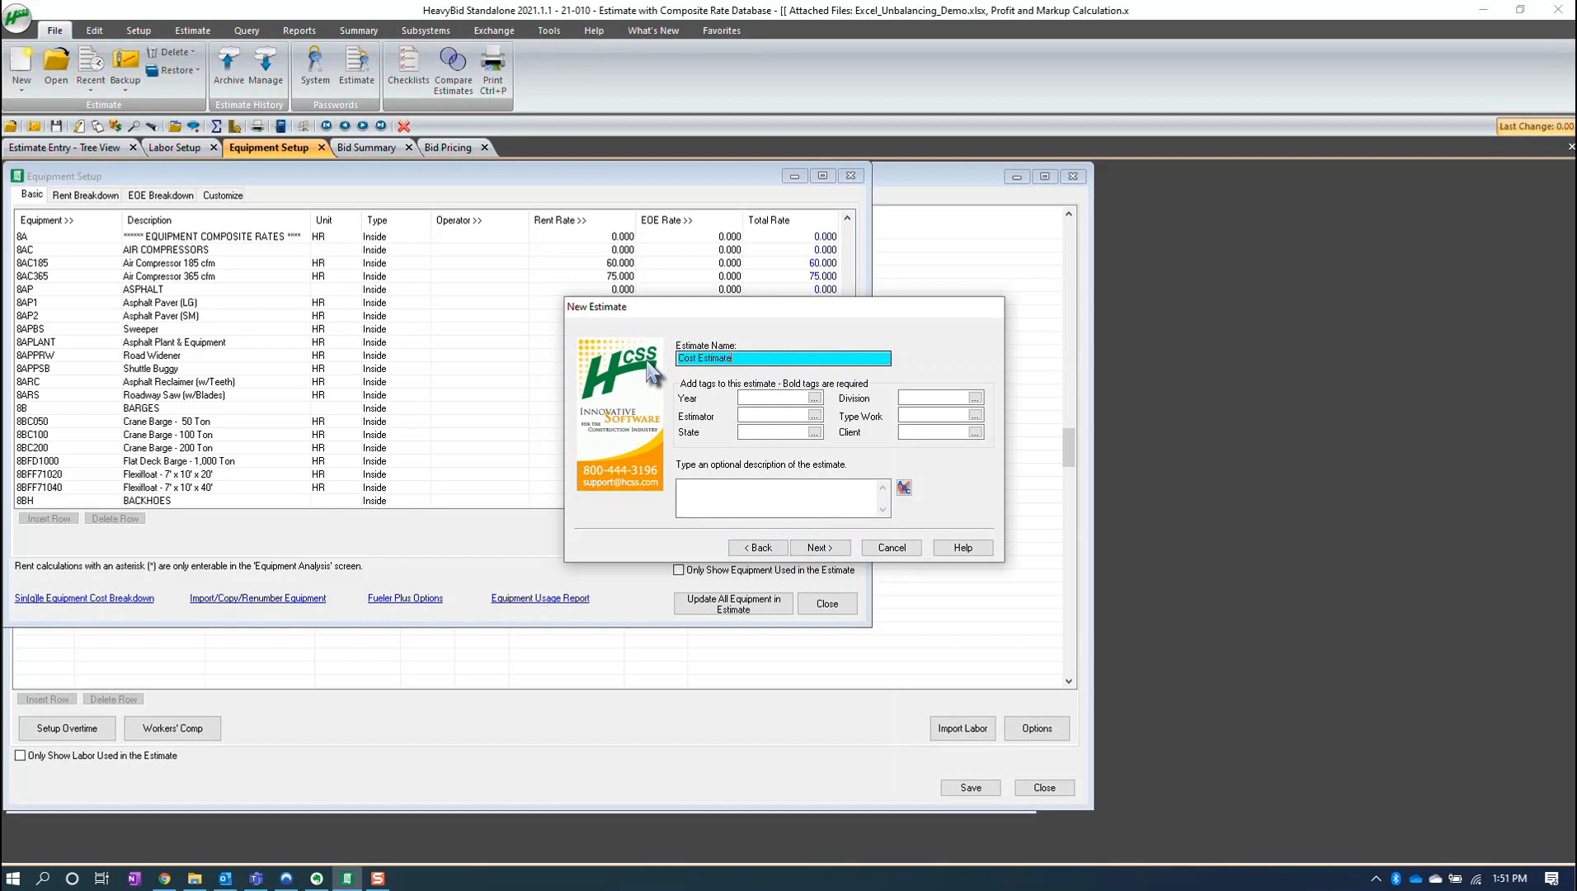
{"action": "left_click", "coordinate": [830, 551]}
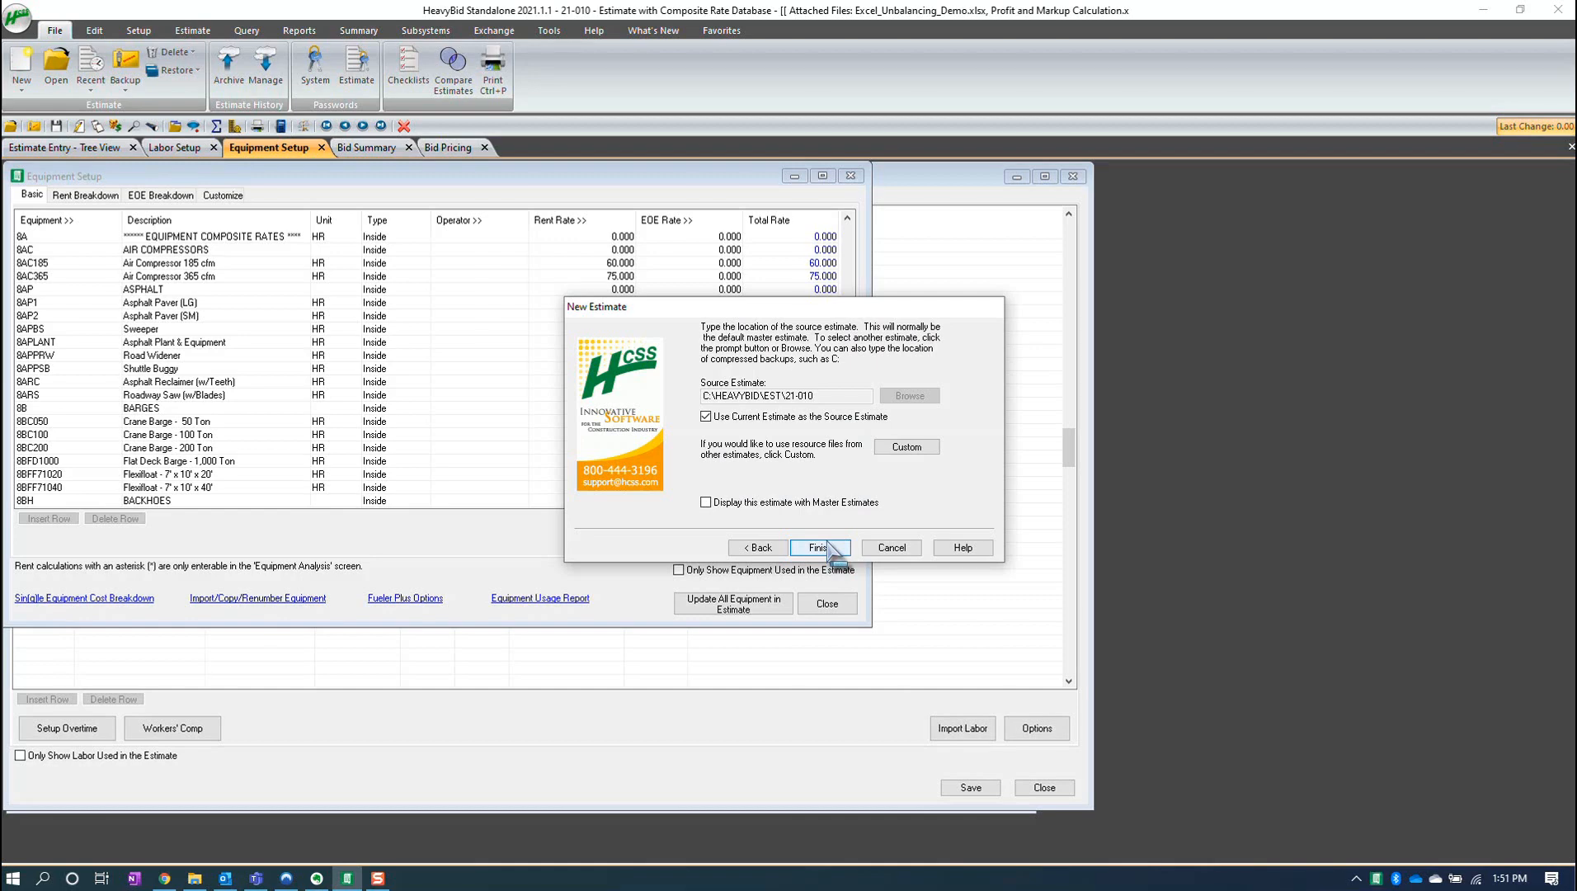
{"action": "left_click", "coordinate": [828, 545]}
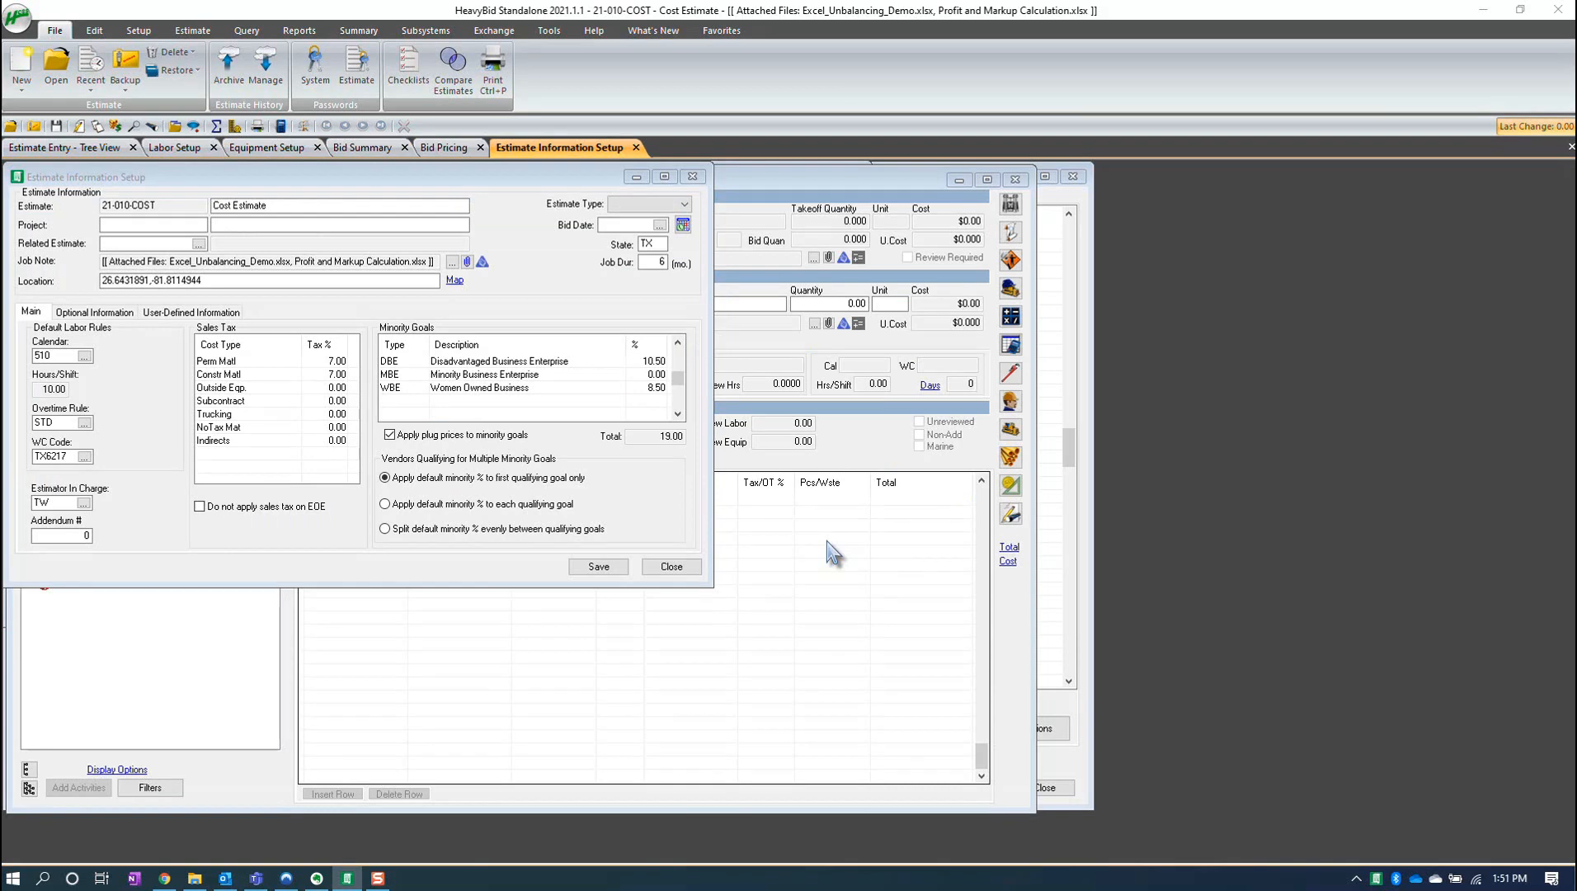
{"action": "left_click", "coordinate": [671, 567]}
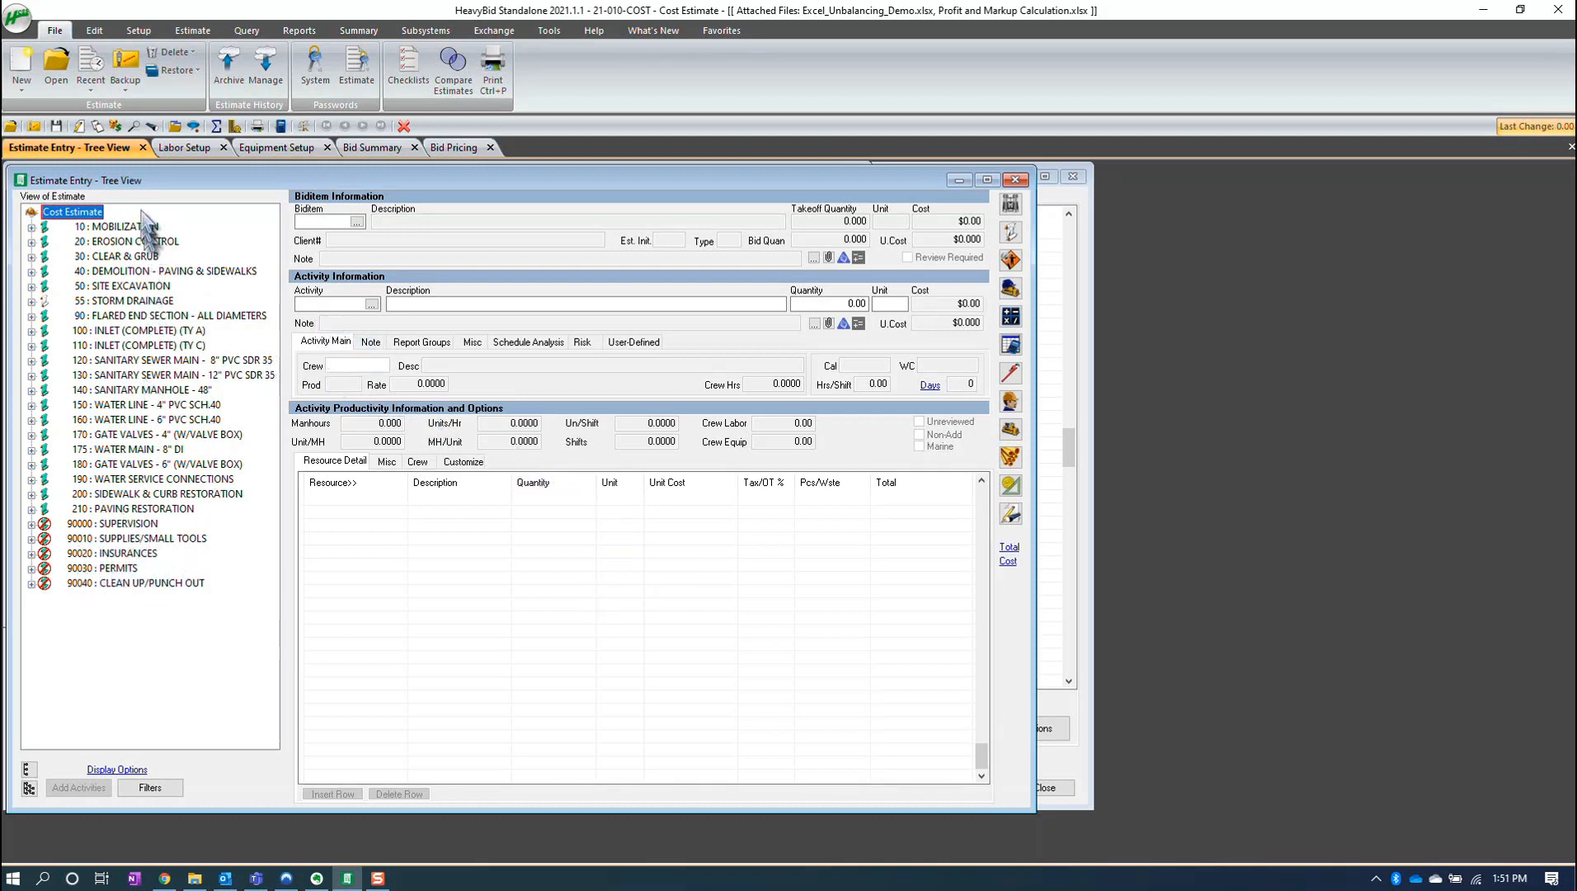
- Set the type of biditems 90000 through 90040 to I in the biditem setup
{"action": "left_click", "coordinate": [139, 31]}
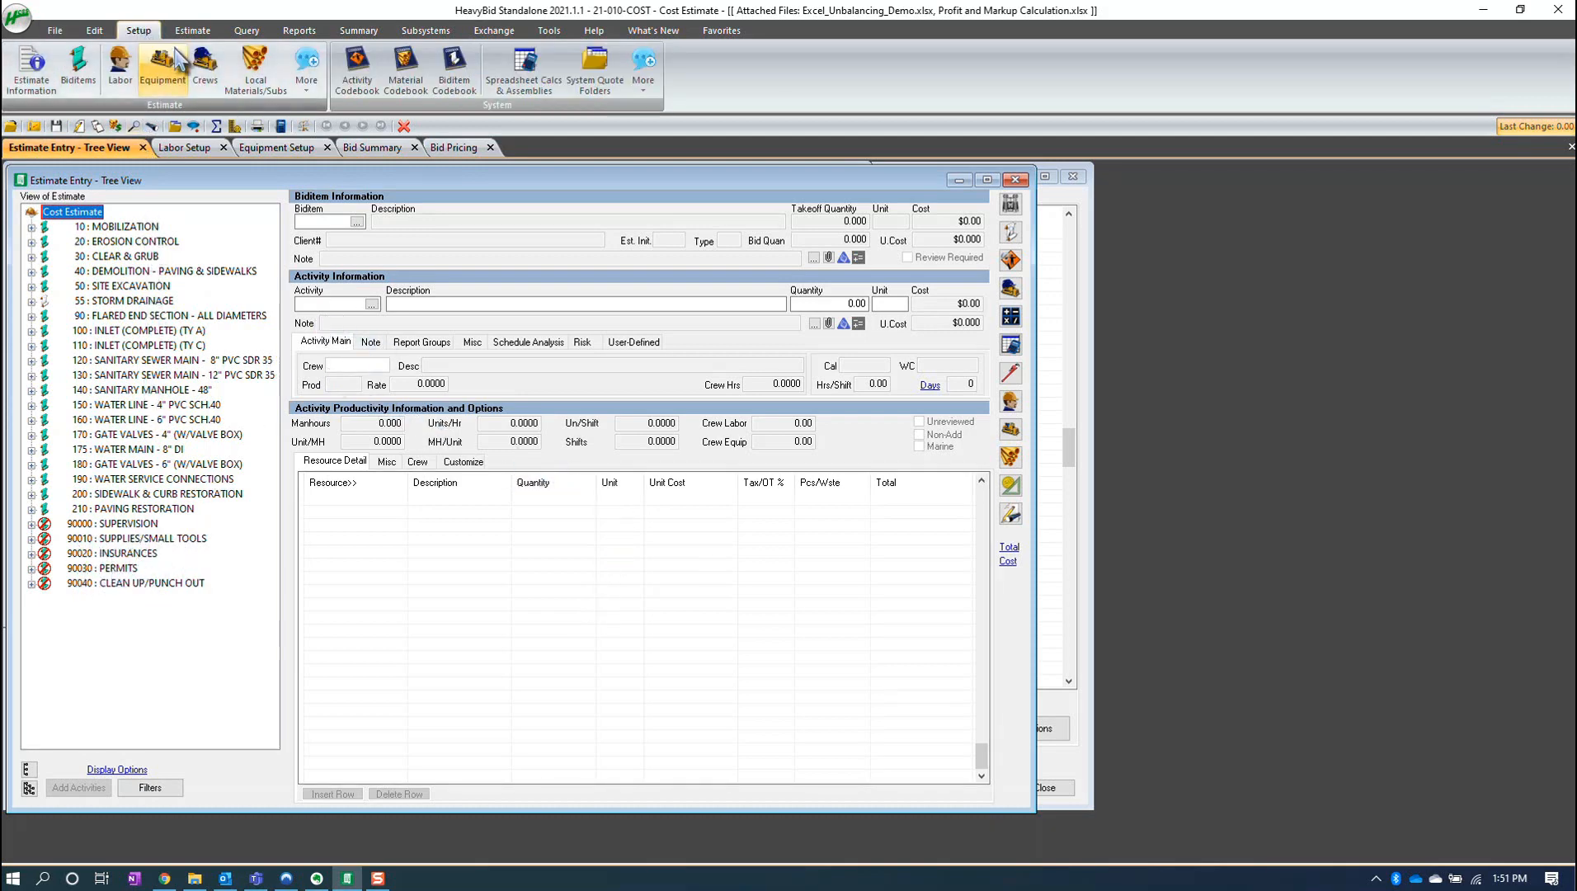
{"action": "left_click", "coordinate": [93, 72]}
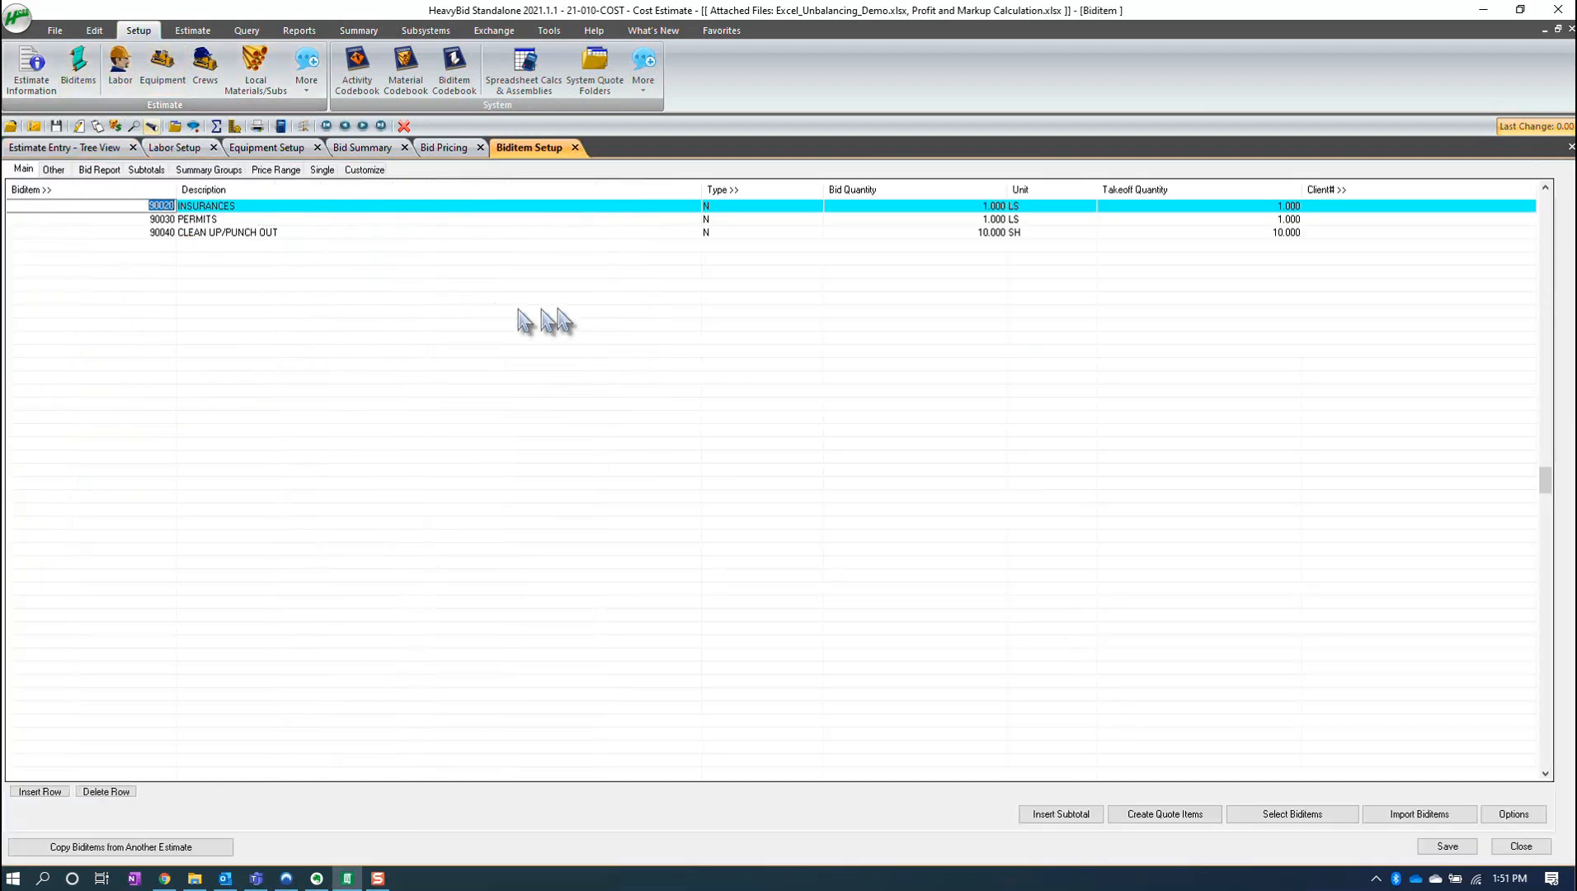
{"action": "left_click_drag", "start_coordinate": [726, 233], "coordinate": [731, 293]}
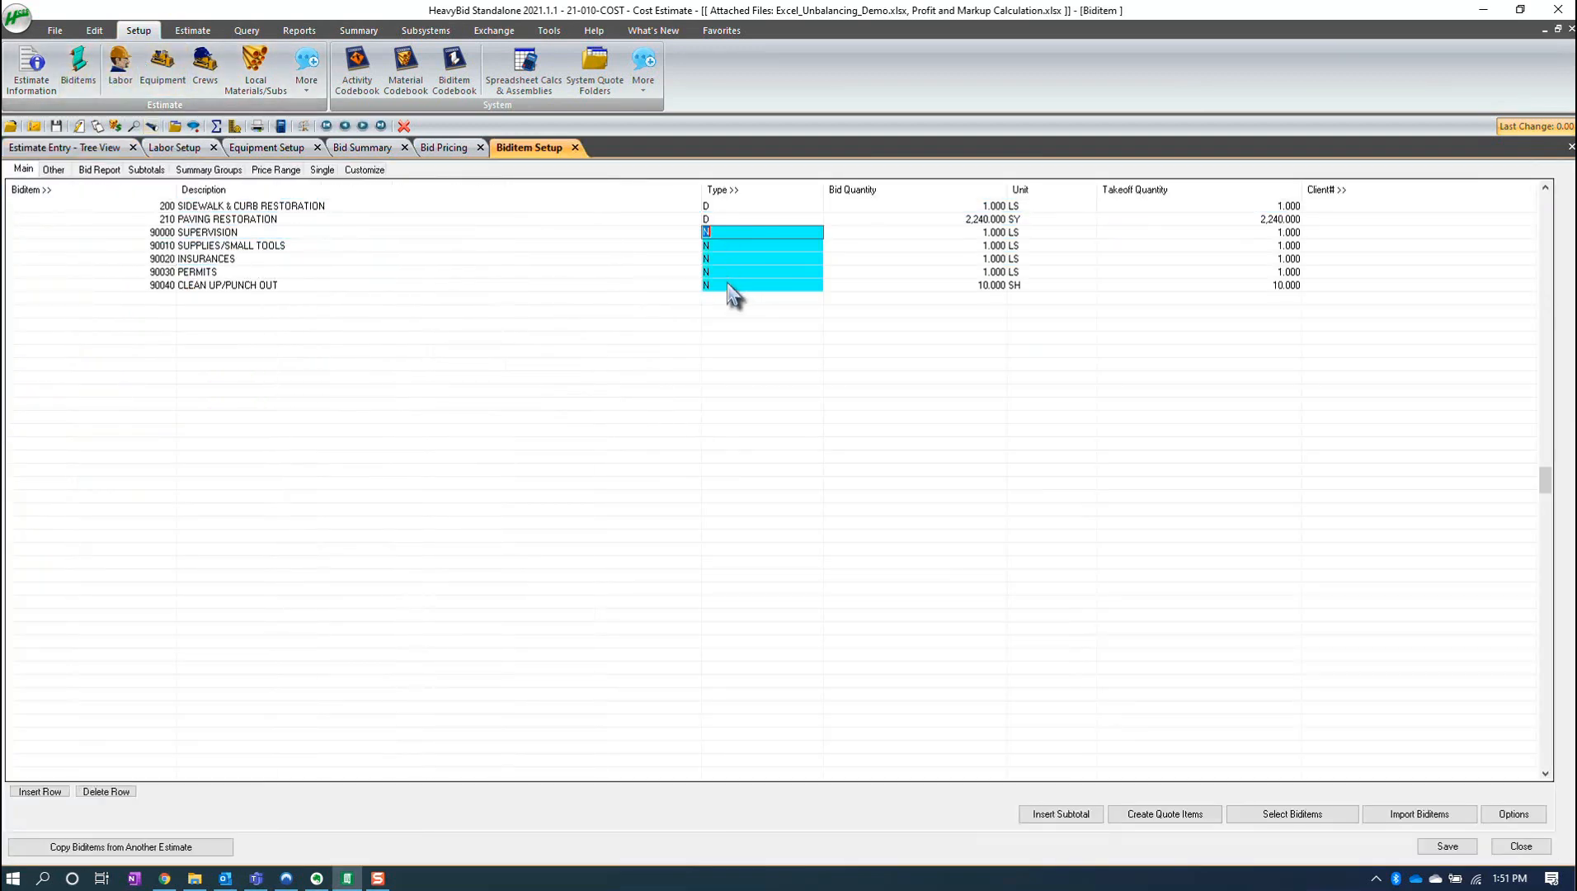
{"action": "right_click", "coordinate": [731, 293]}
{"action": "left_click", "coordinate": [784, 296]}
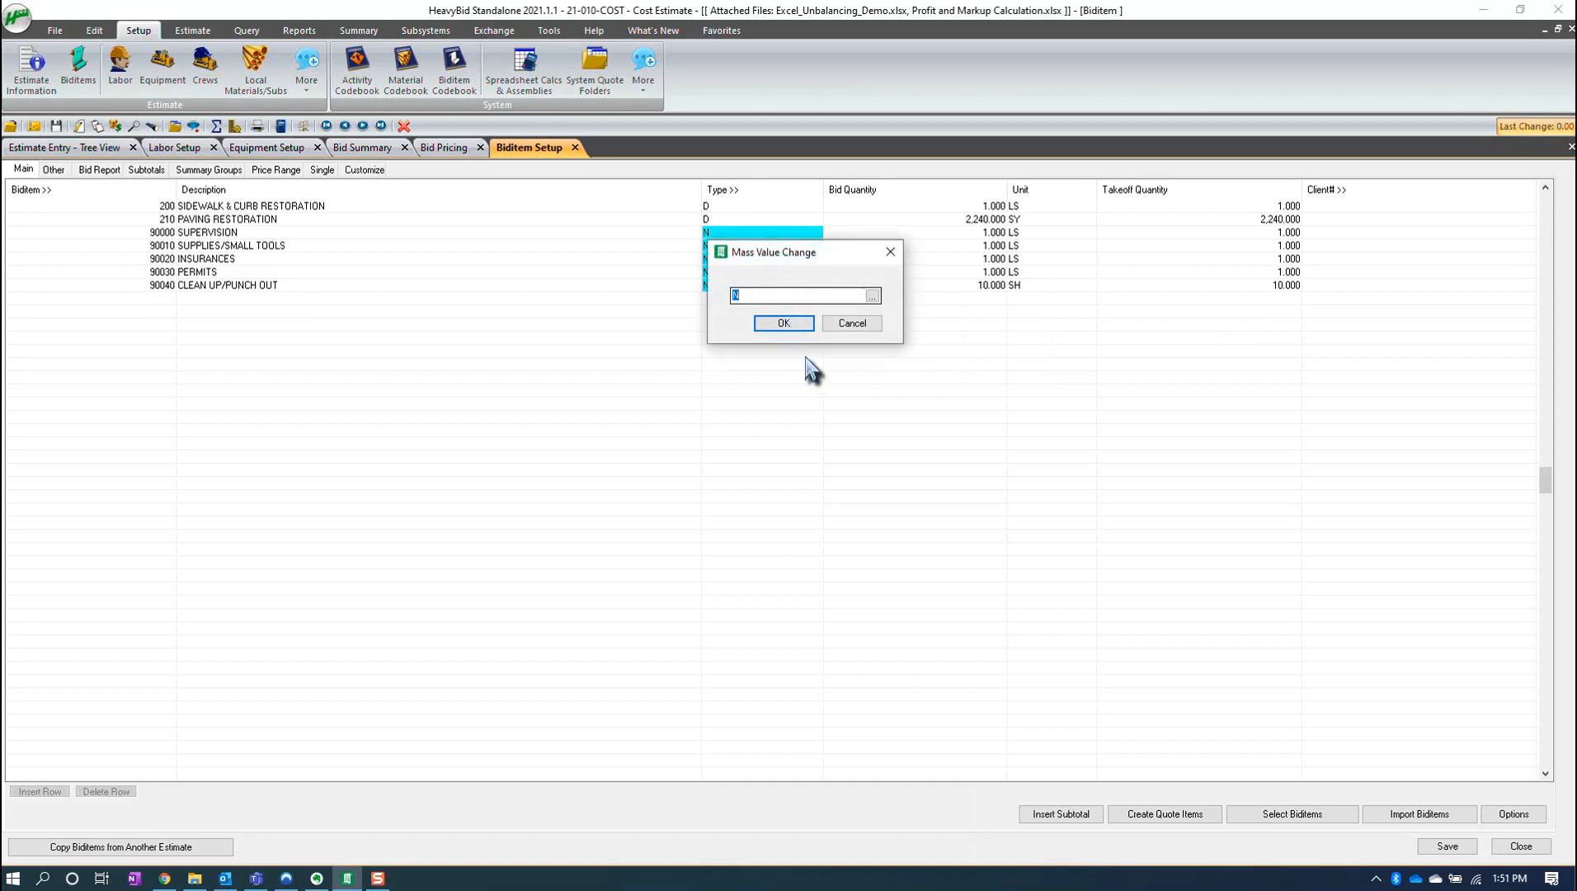
{"action": "type", "text": "I"}
{"action": "left_click", "coordinate": [793, 322]}
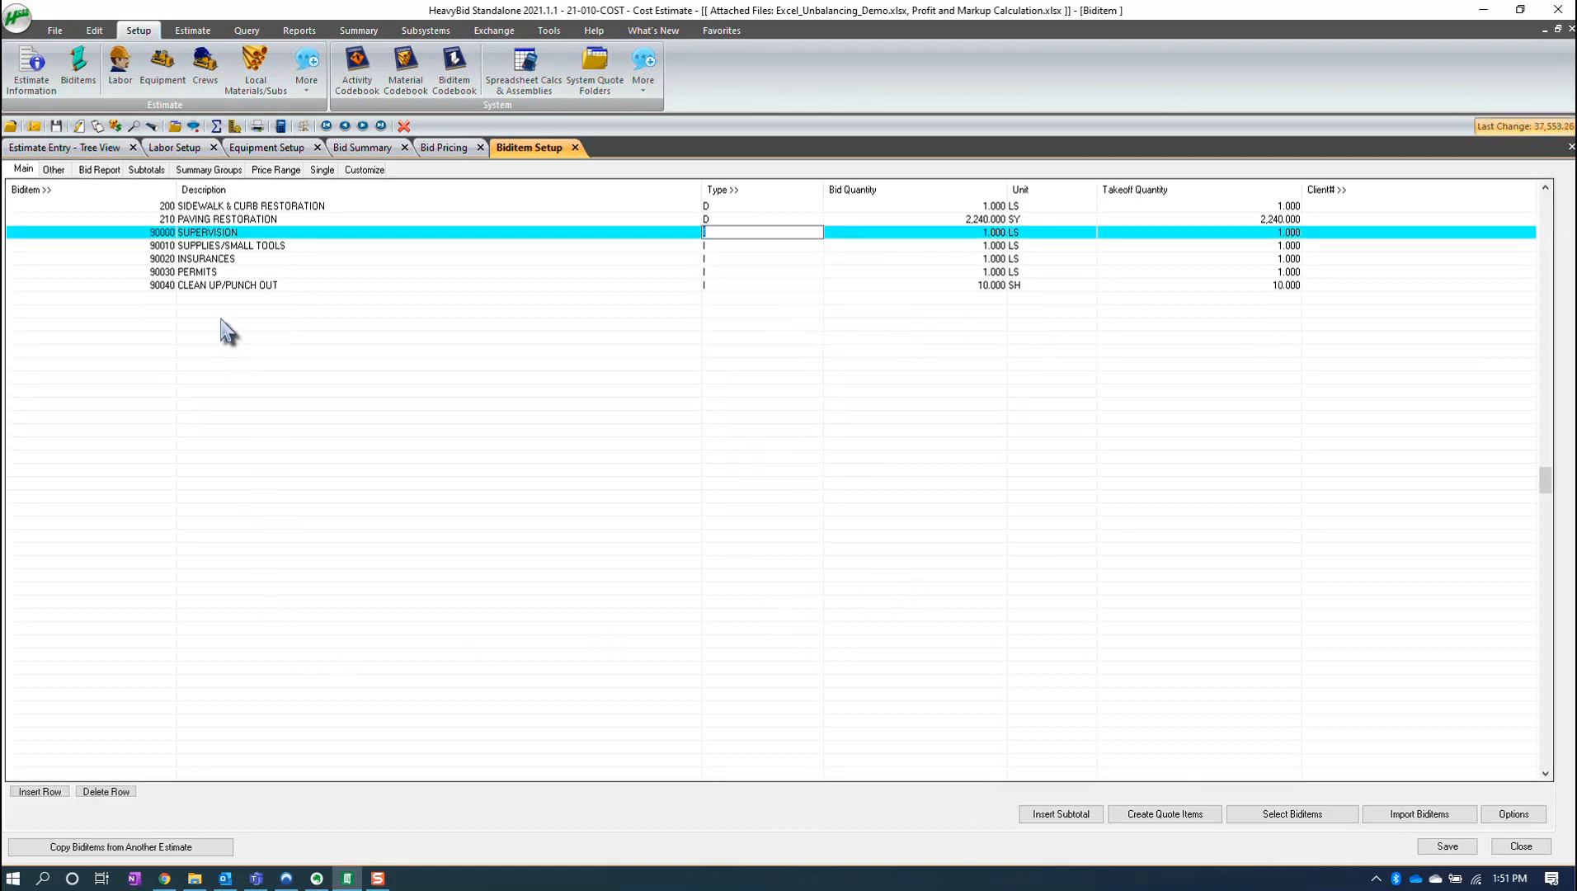
- Set up a Copy/Merge Setups merge of estimate files overwriting duplicates, with Labor and Equipment selected
{"action": "left_click", "coordinate": [575, 148]}
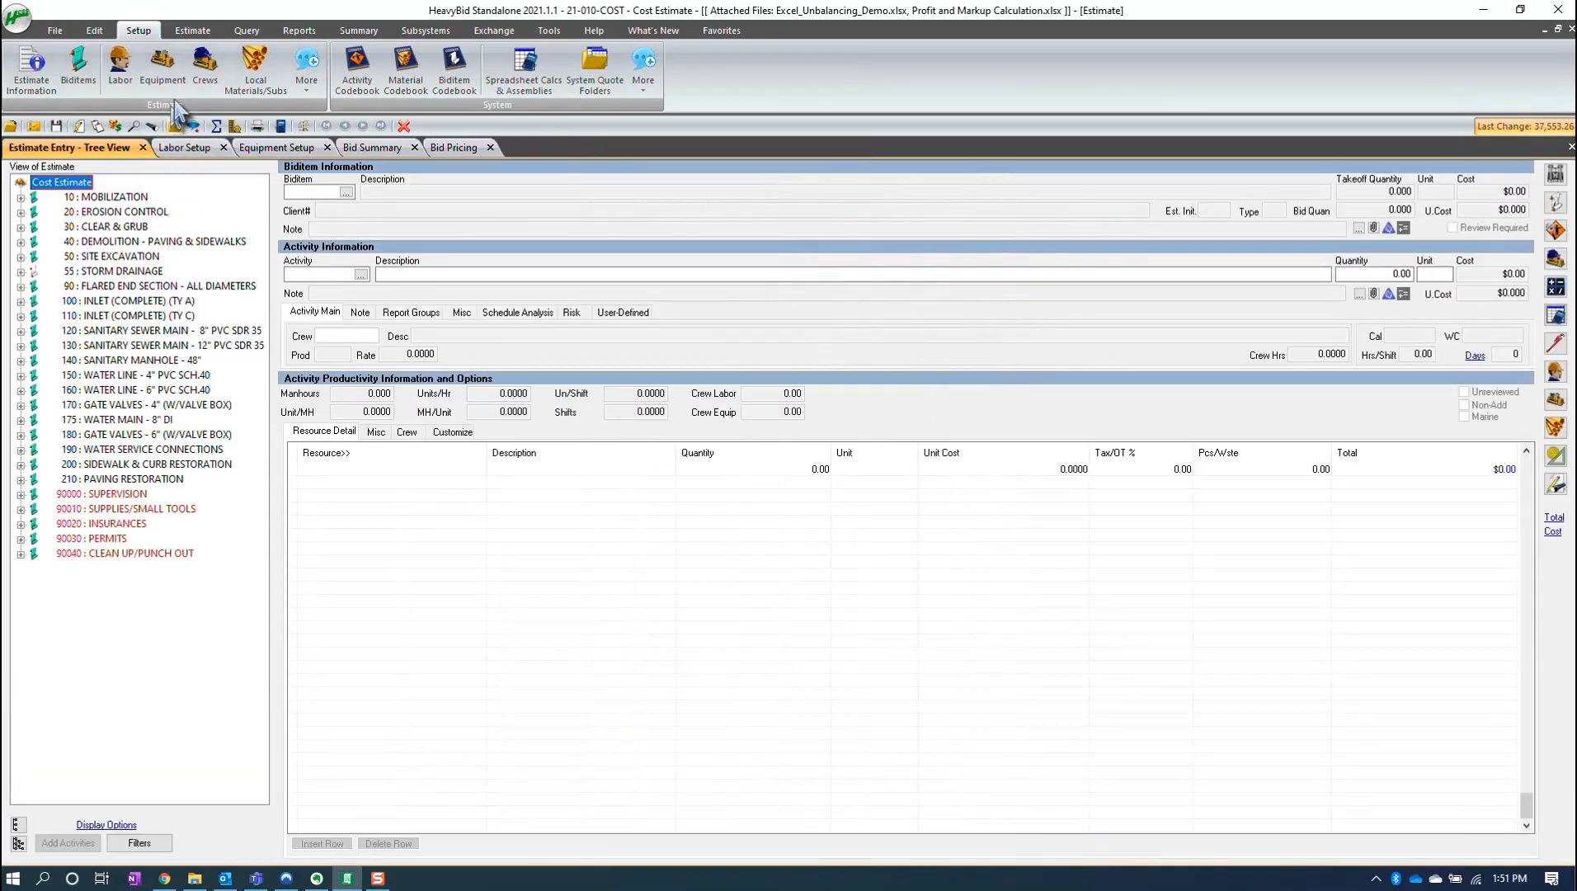
{"action": "left_click", "coordinate": [95, 30]}
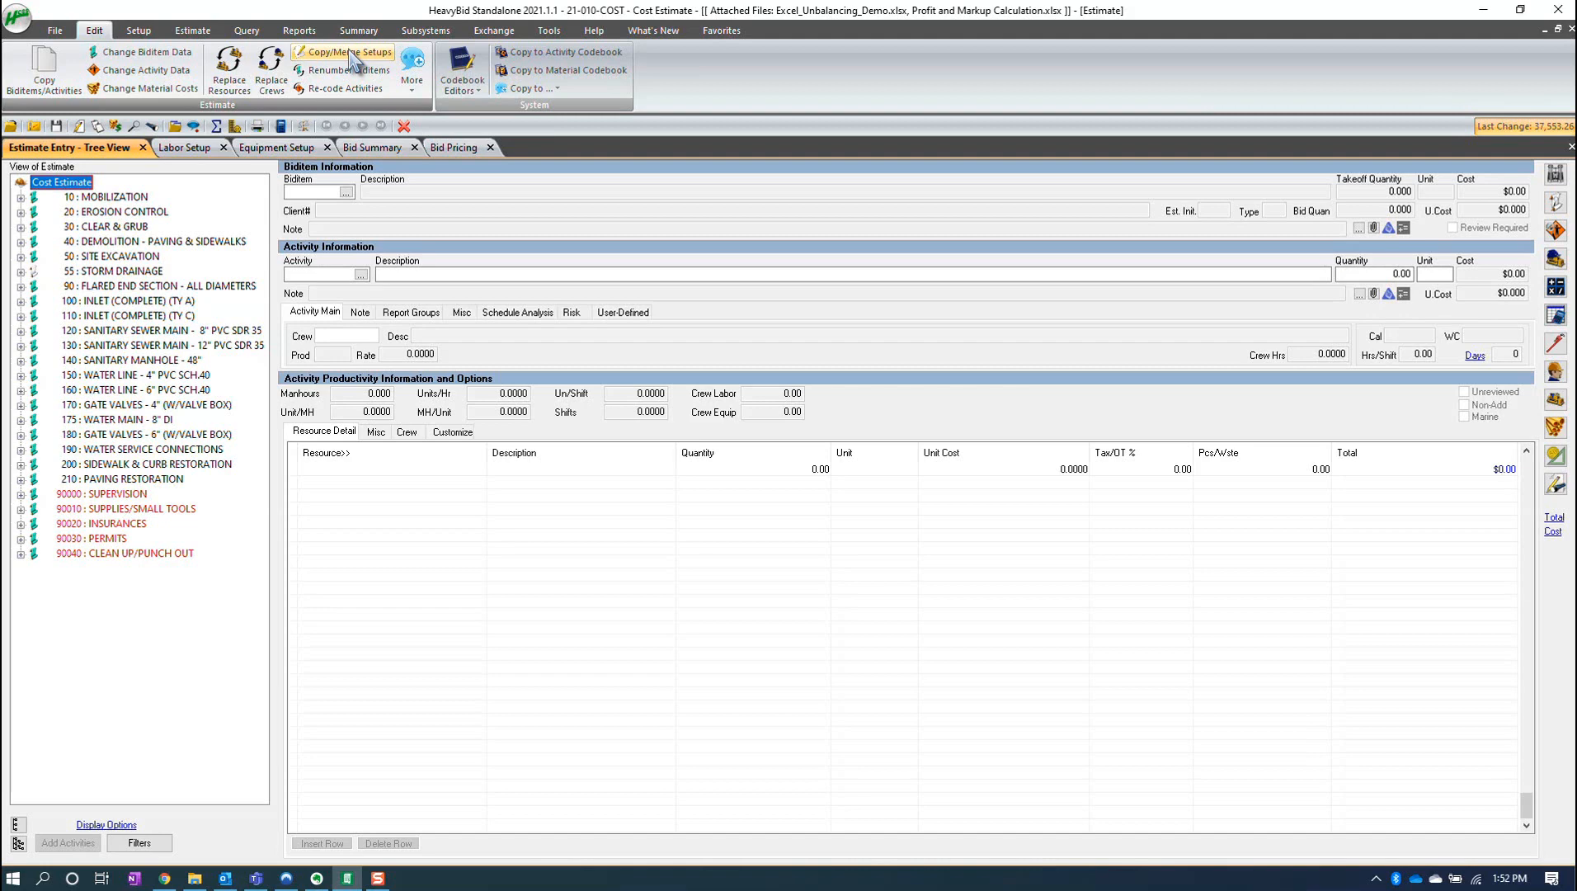
{"action": "left_click", "coordinate": [350, 60]}
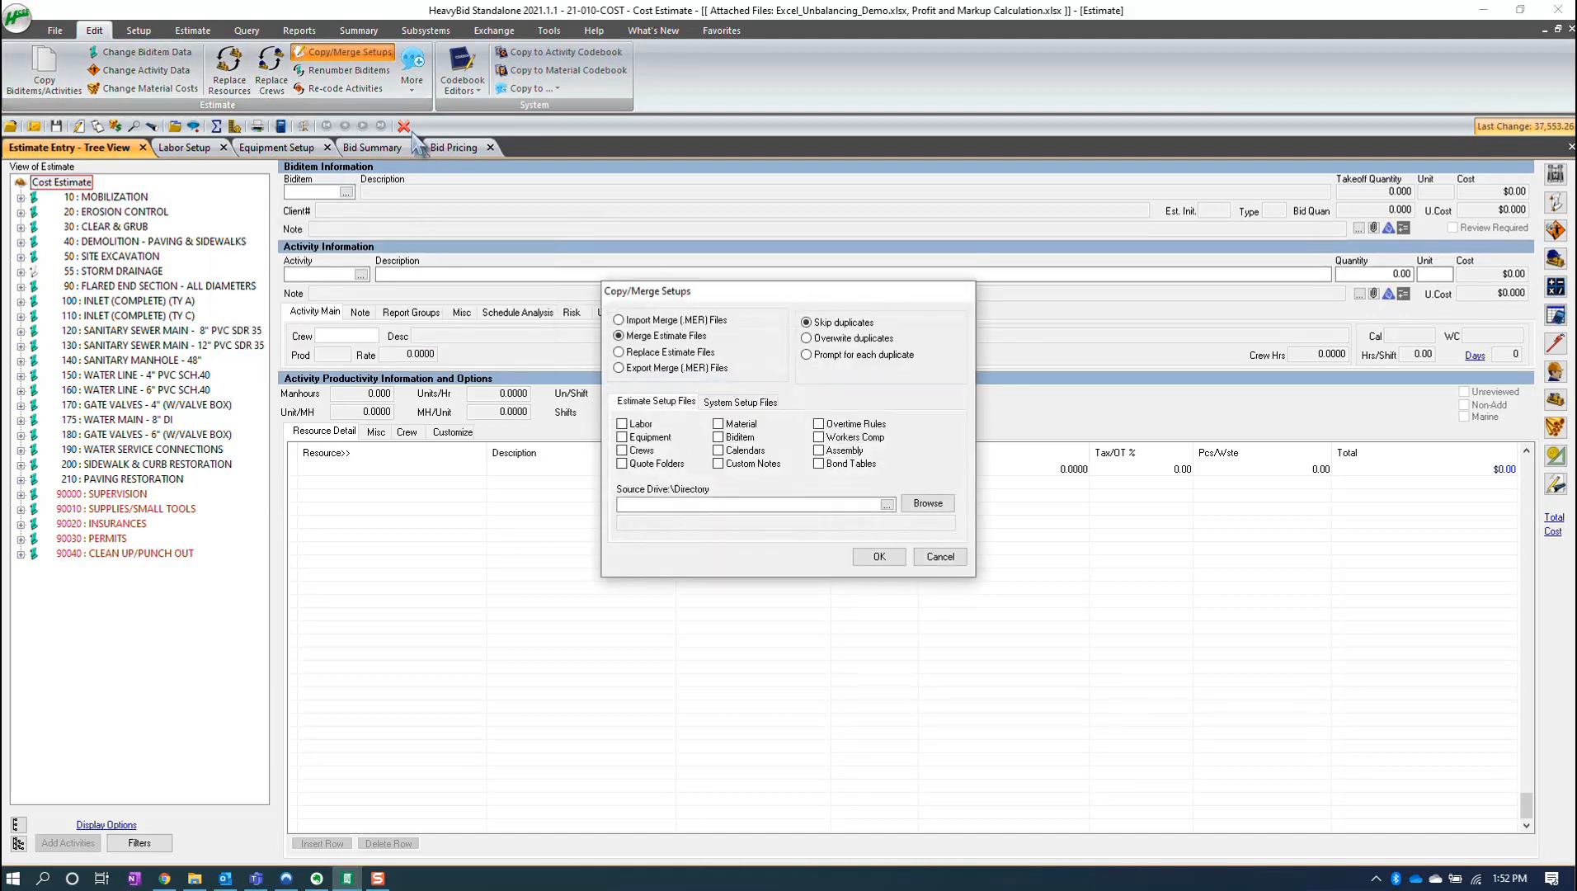
{"action": "left_click_drag", "start_coordinate": [726, 289], "coordinate": [475, 232]}
{"action": "left_click", "coordinate": [553, 274]}
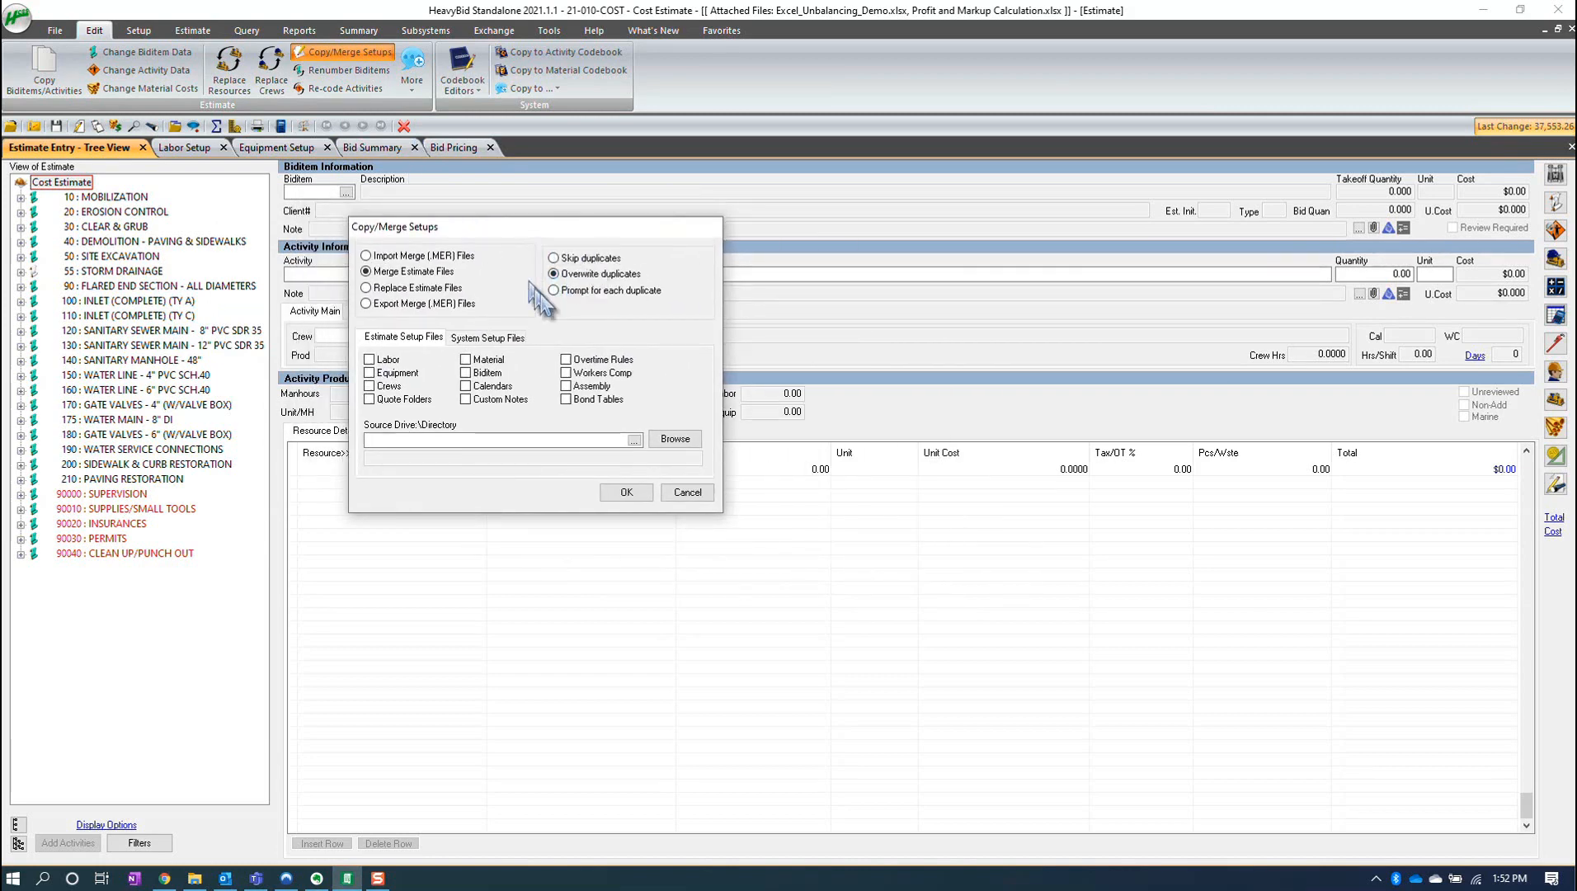
{"action": "left_click", "coordinate": [370, 359]}
{"action": "left_click", "coordinate": [370, 373]}
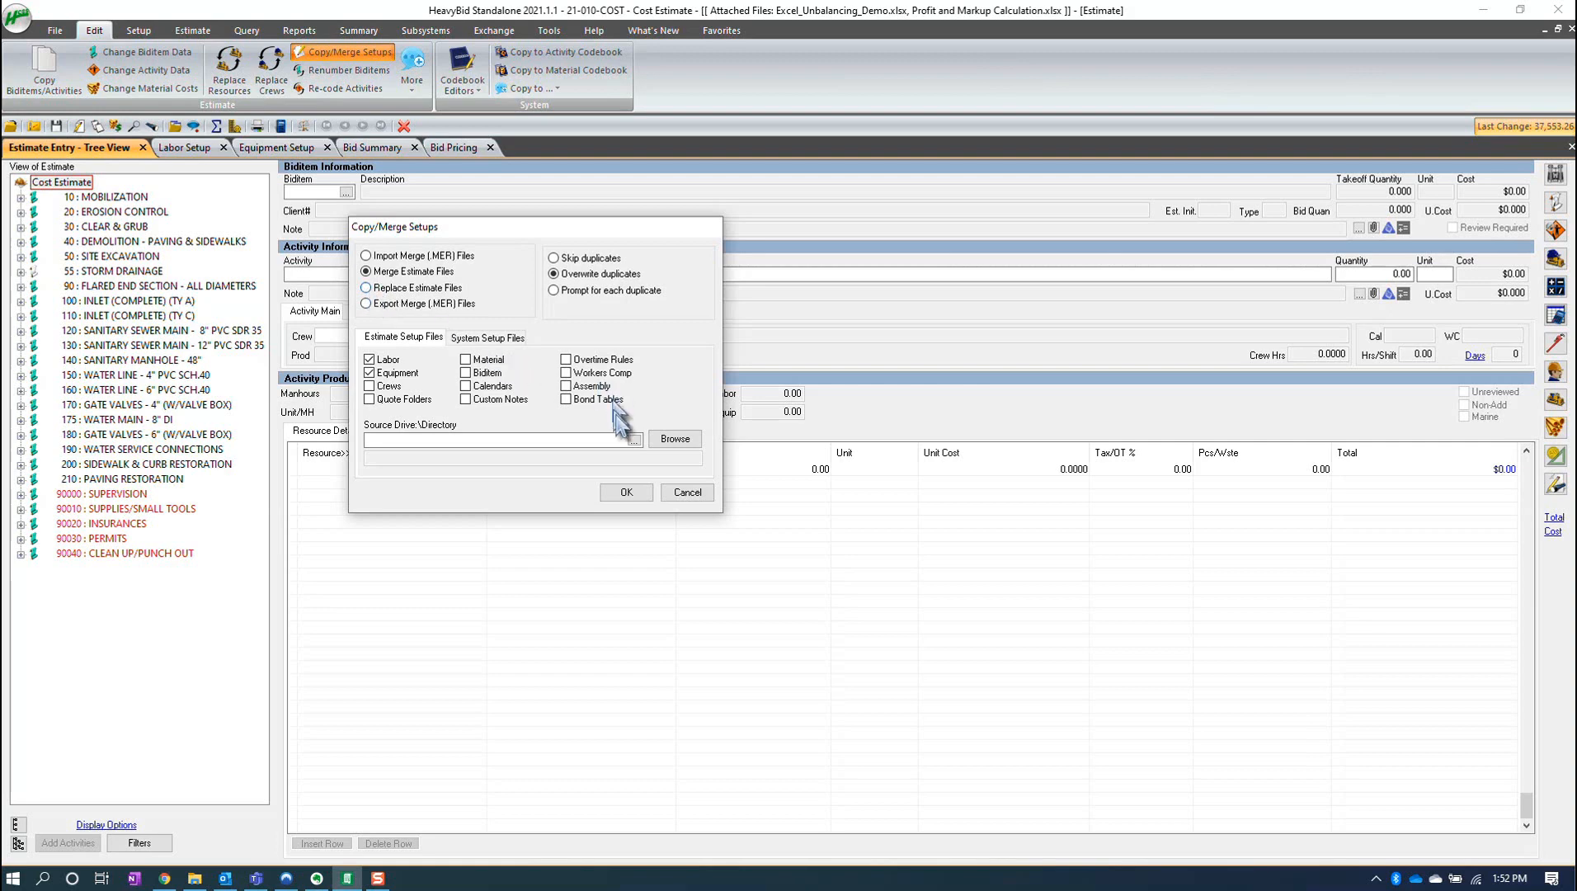
- Choose the master estimate LABOREQUIP, 2021 Actual Equipment and Labor Rates, as the merge source
{"action": "left_click", "coordinate": [633, 439]}
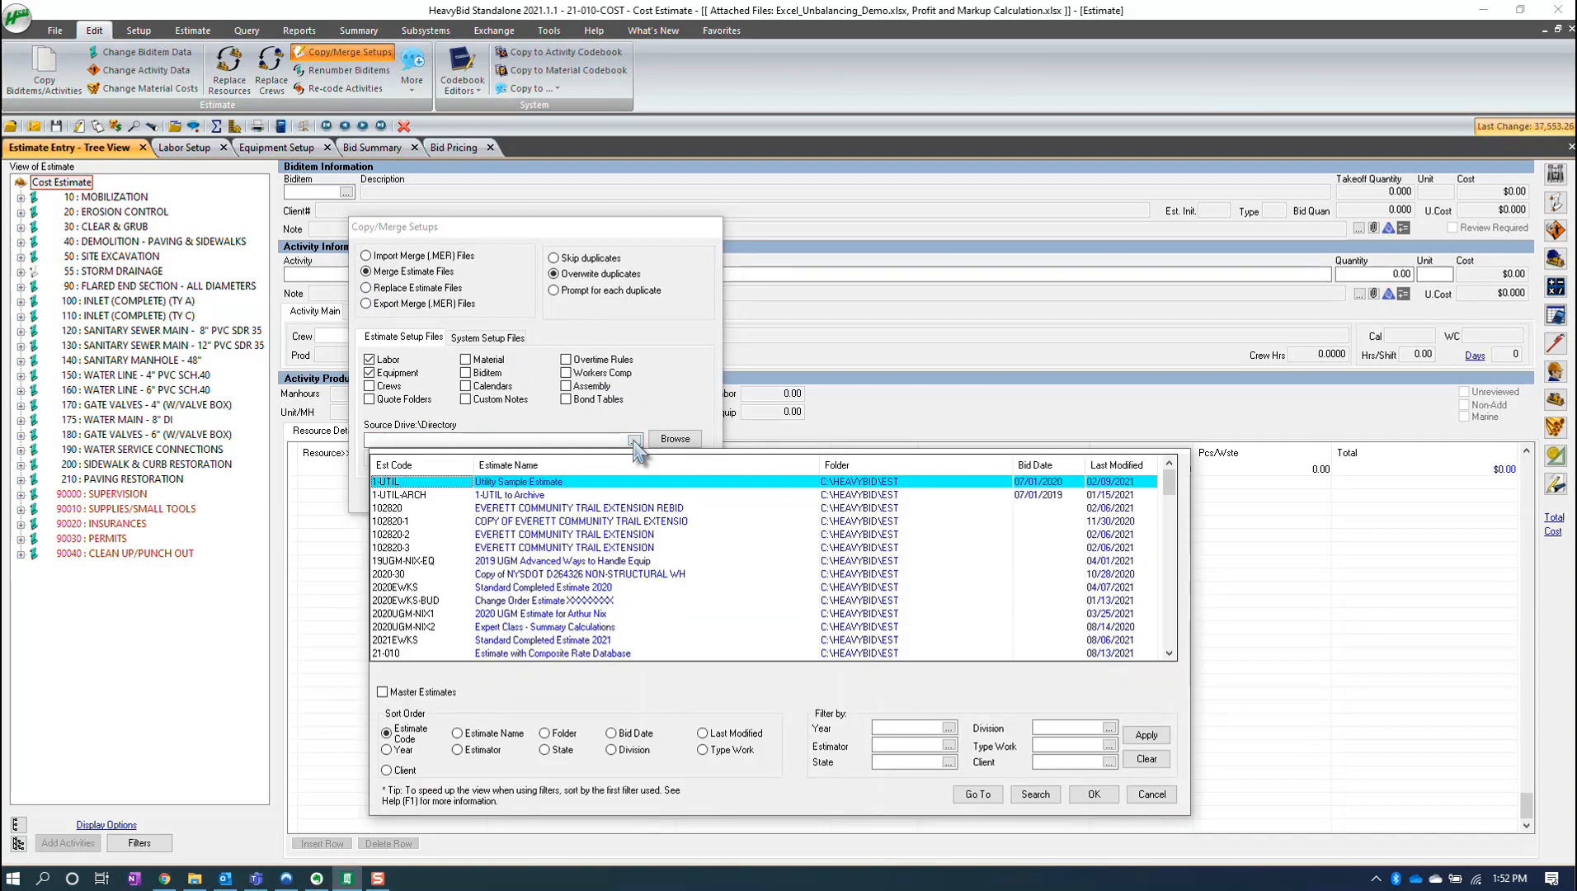
{"action": "left_click", "coordinate": [382, 693]}
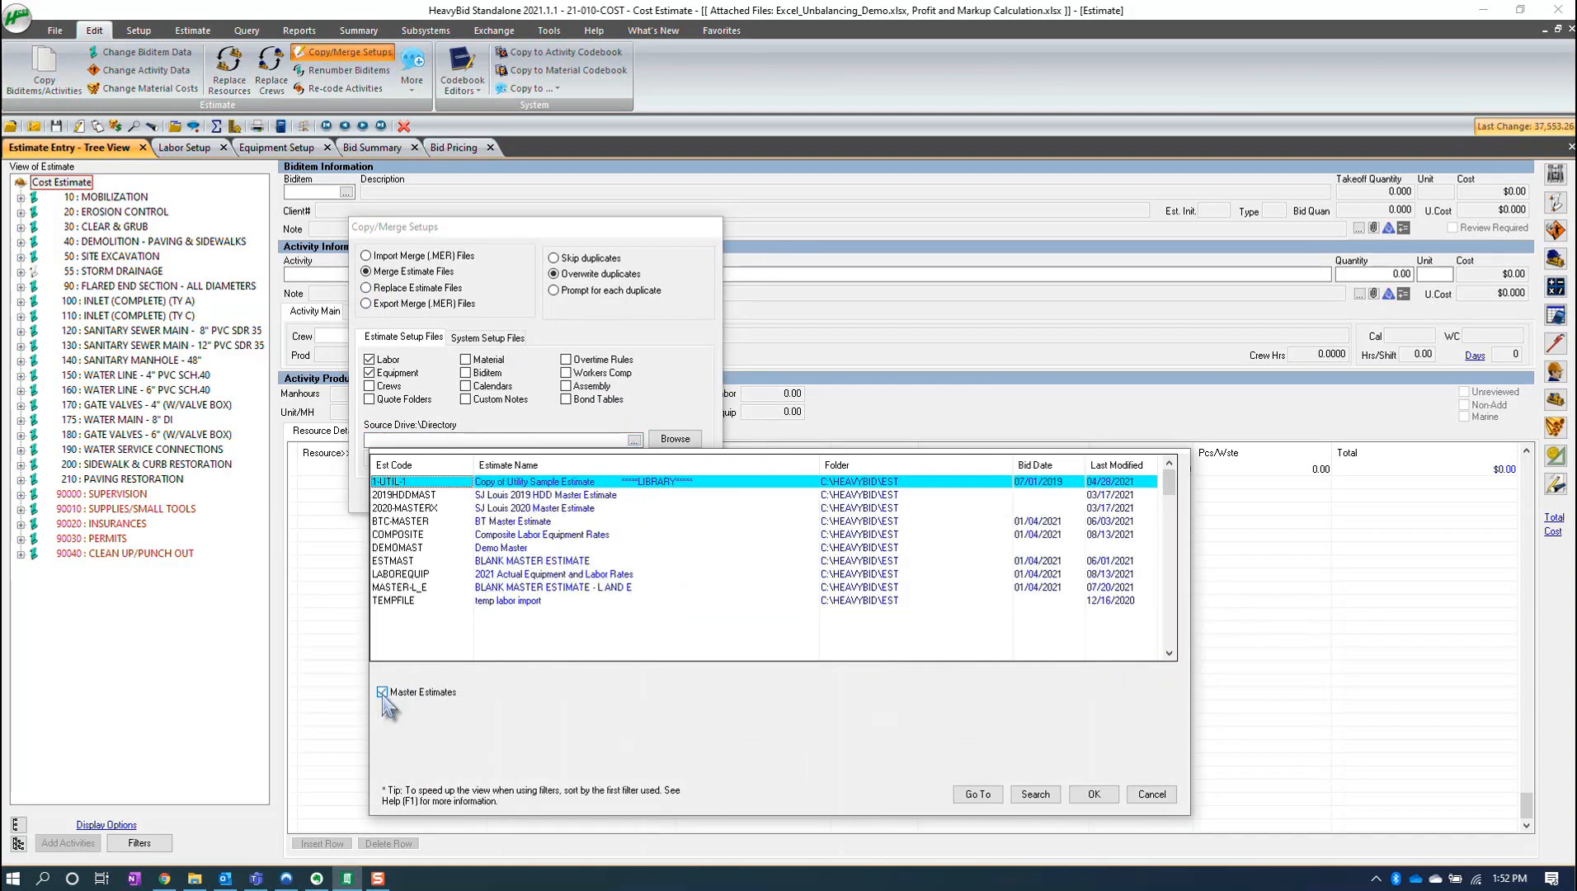
{"action": "left_click", "coordinate": [497, 578]}
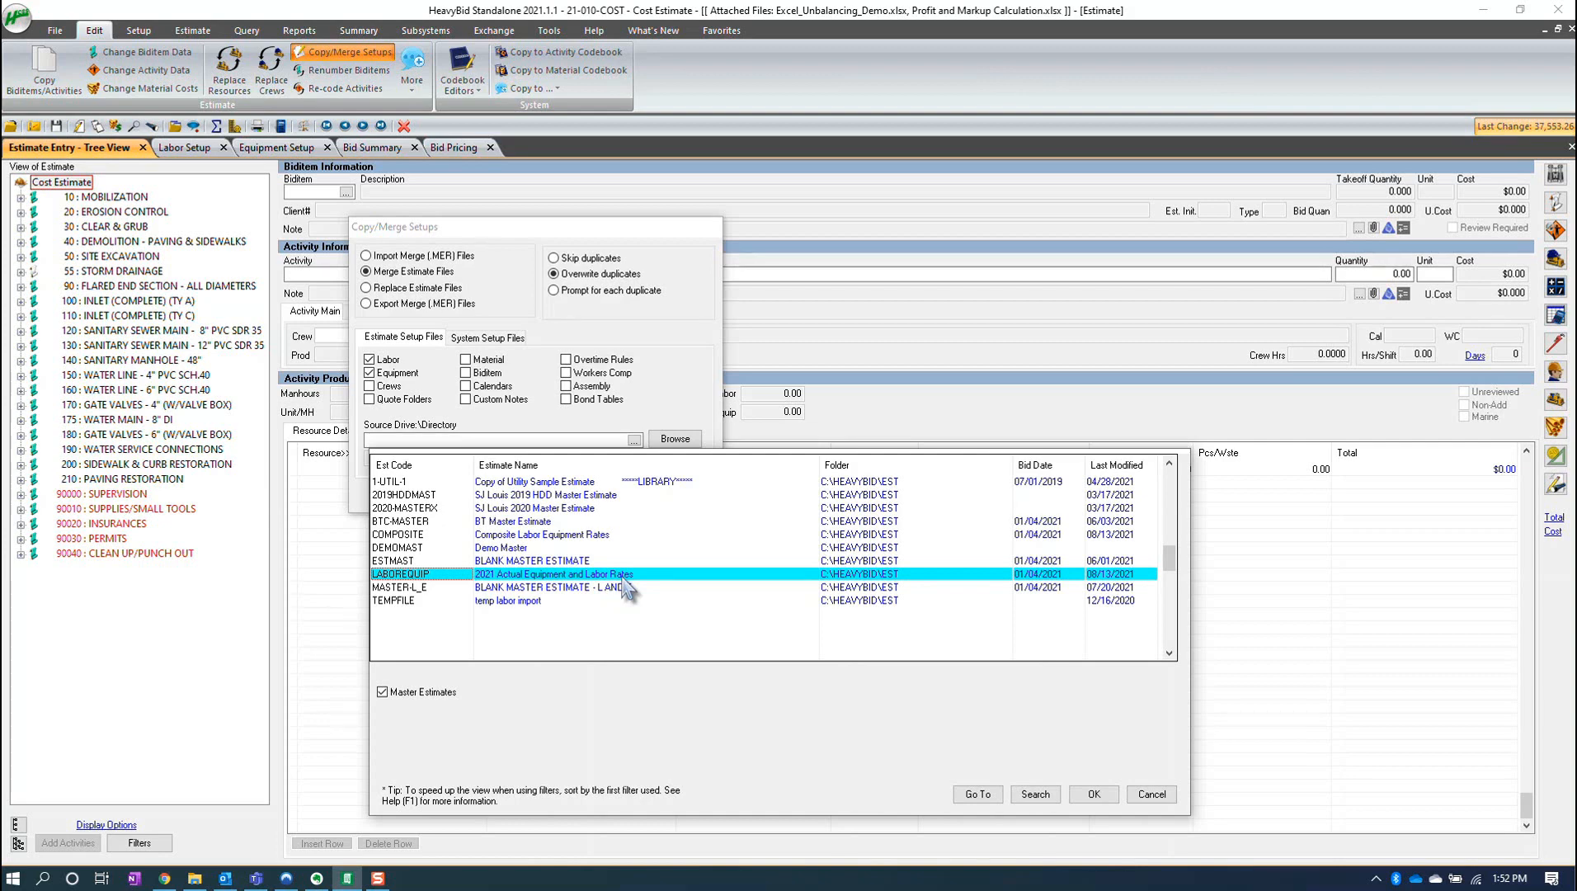
{"action": "left_click", "coordinate": [1094, 794]}
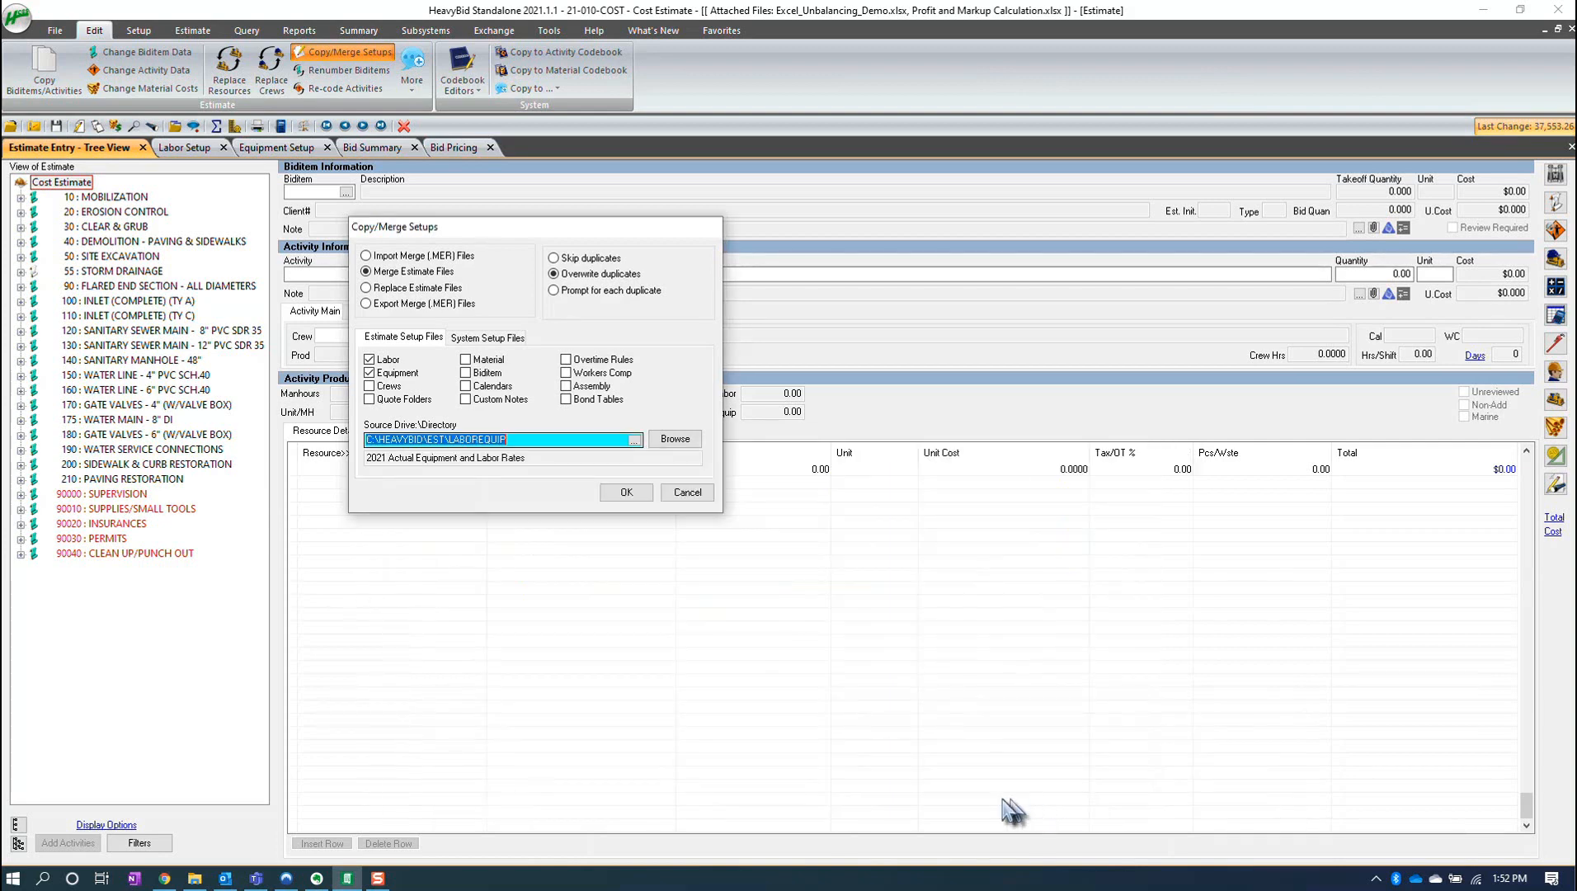
- Run the merge and update all labor and equipment in the estimate with the merged setups
{"action": "left_click", "coordinate": [625, 493]}
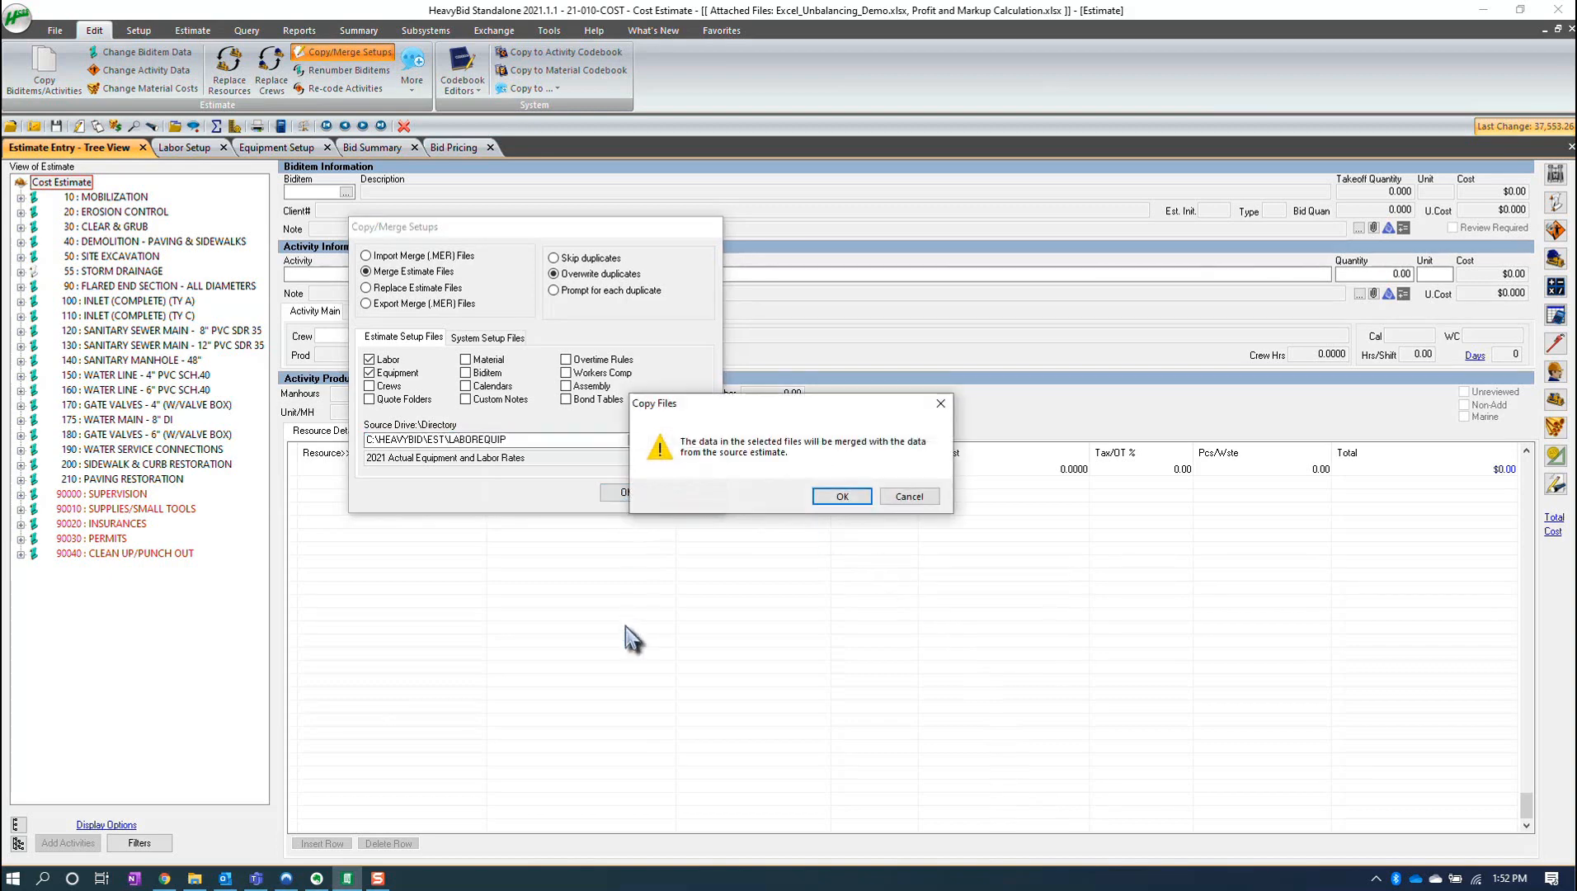
{"action": "left_click", "coordinate": [842, 495]}
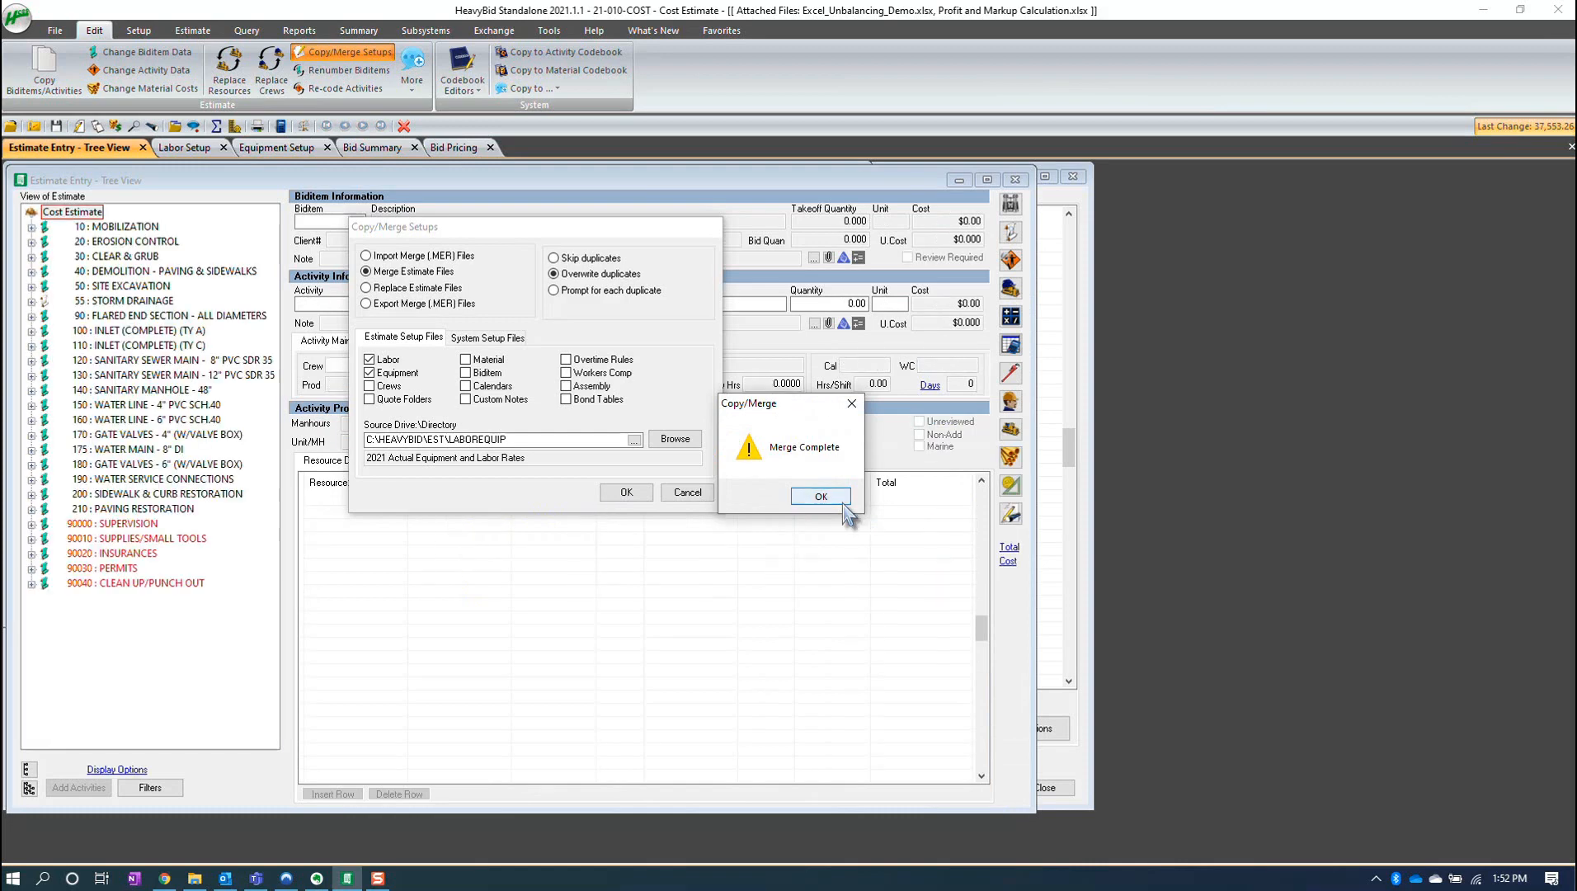
{"action": "left_click", "coordinate": [821, 496]}
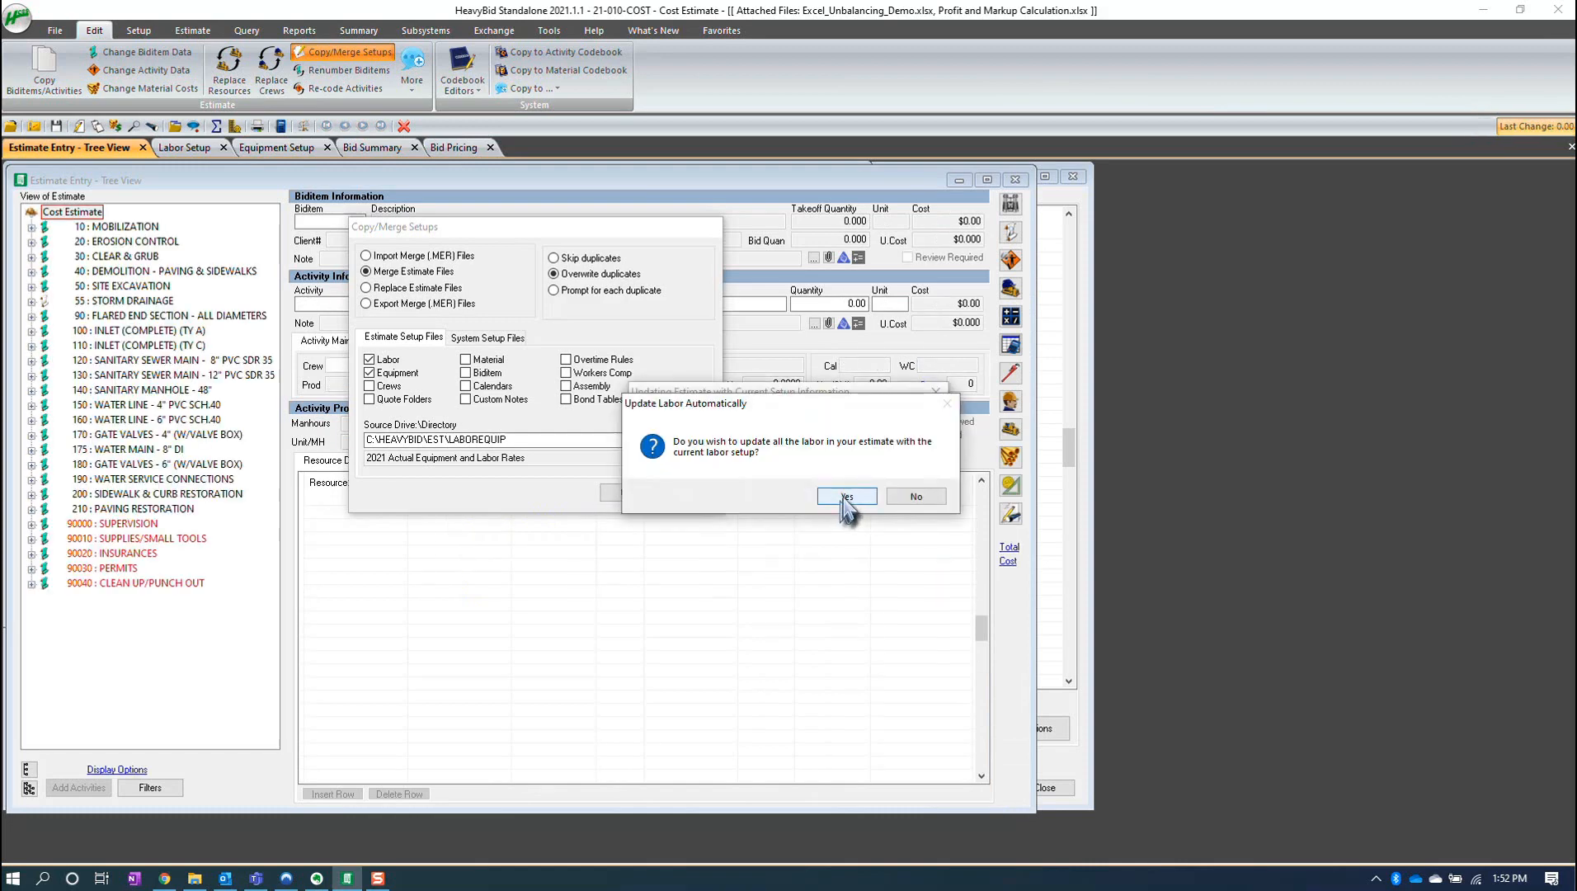
{"action": "left_click", "coordinate": [845, 500]}
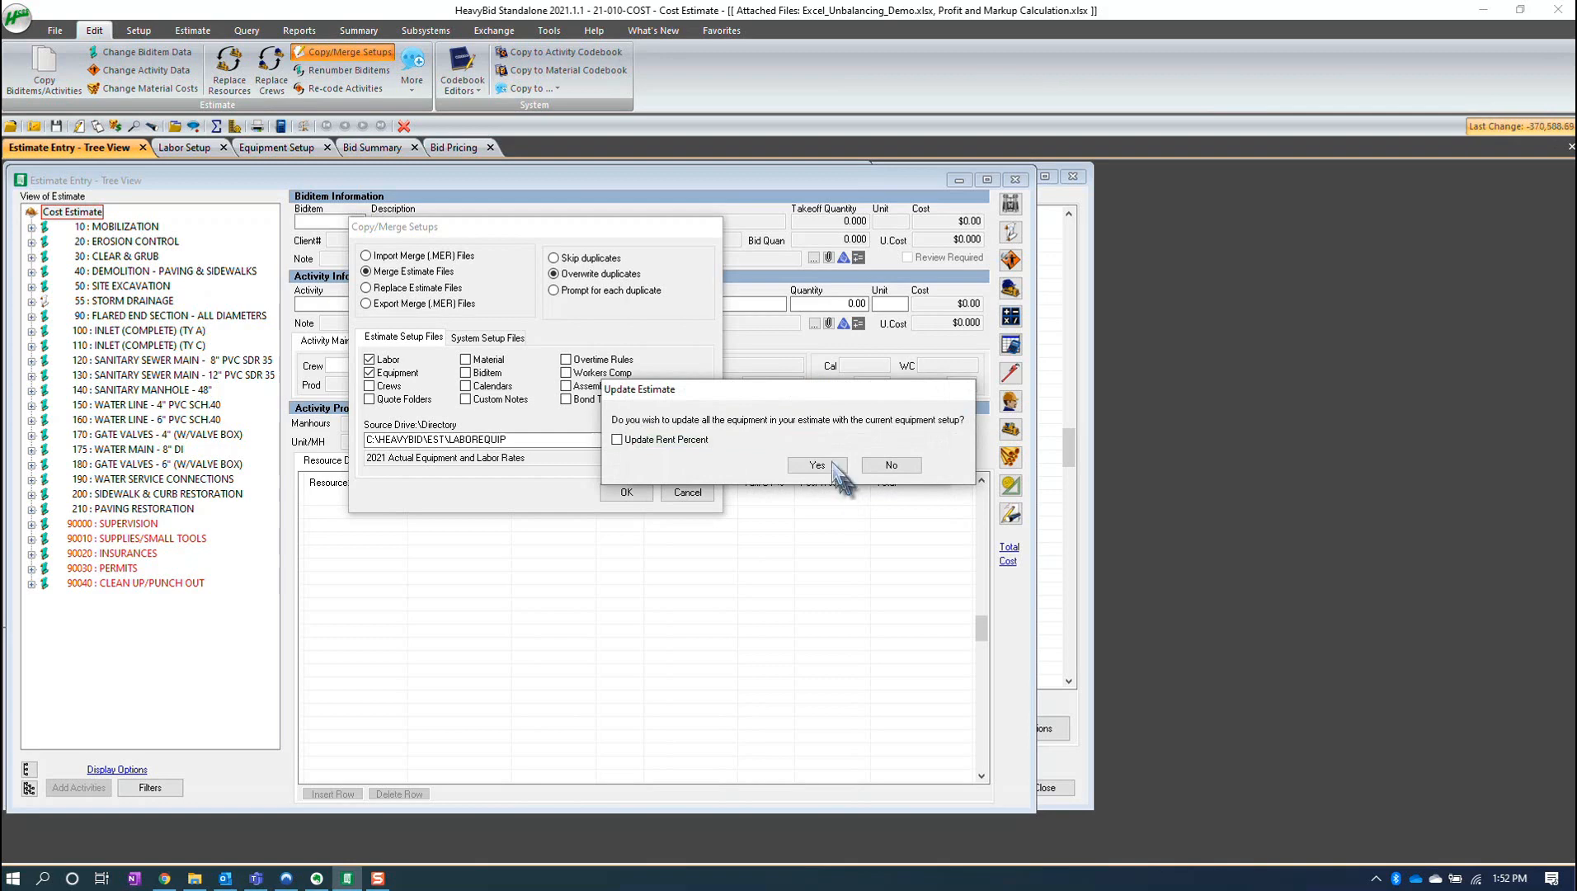
{"action": "left_click", "coordinate": [817, 465]}
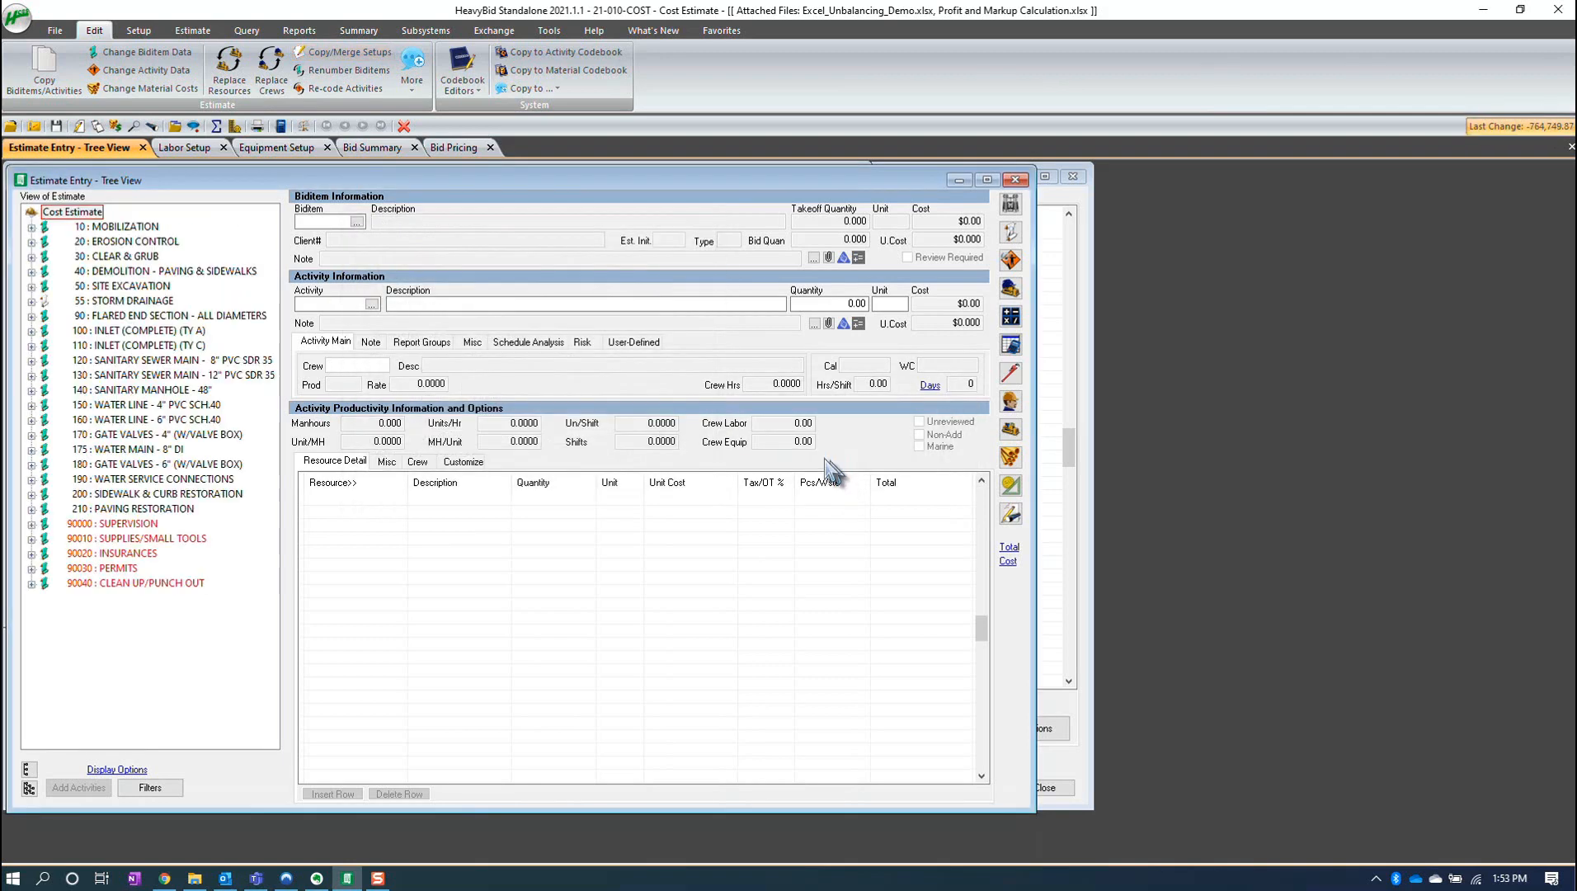
- Review the merged rates in the labor setup and equipment setup lists
{"action": "left_click", "coordinate": [138, 31]}
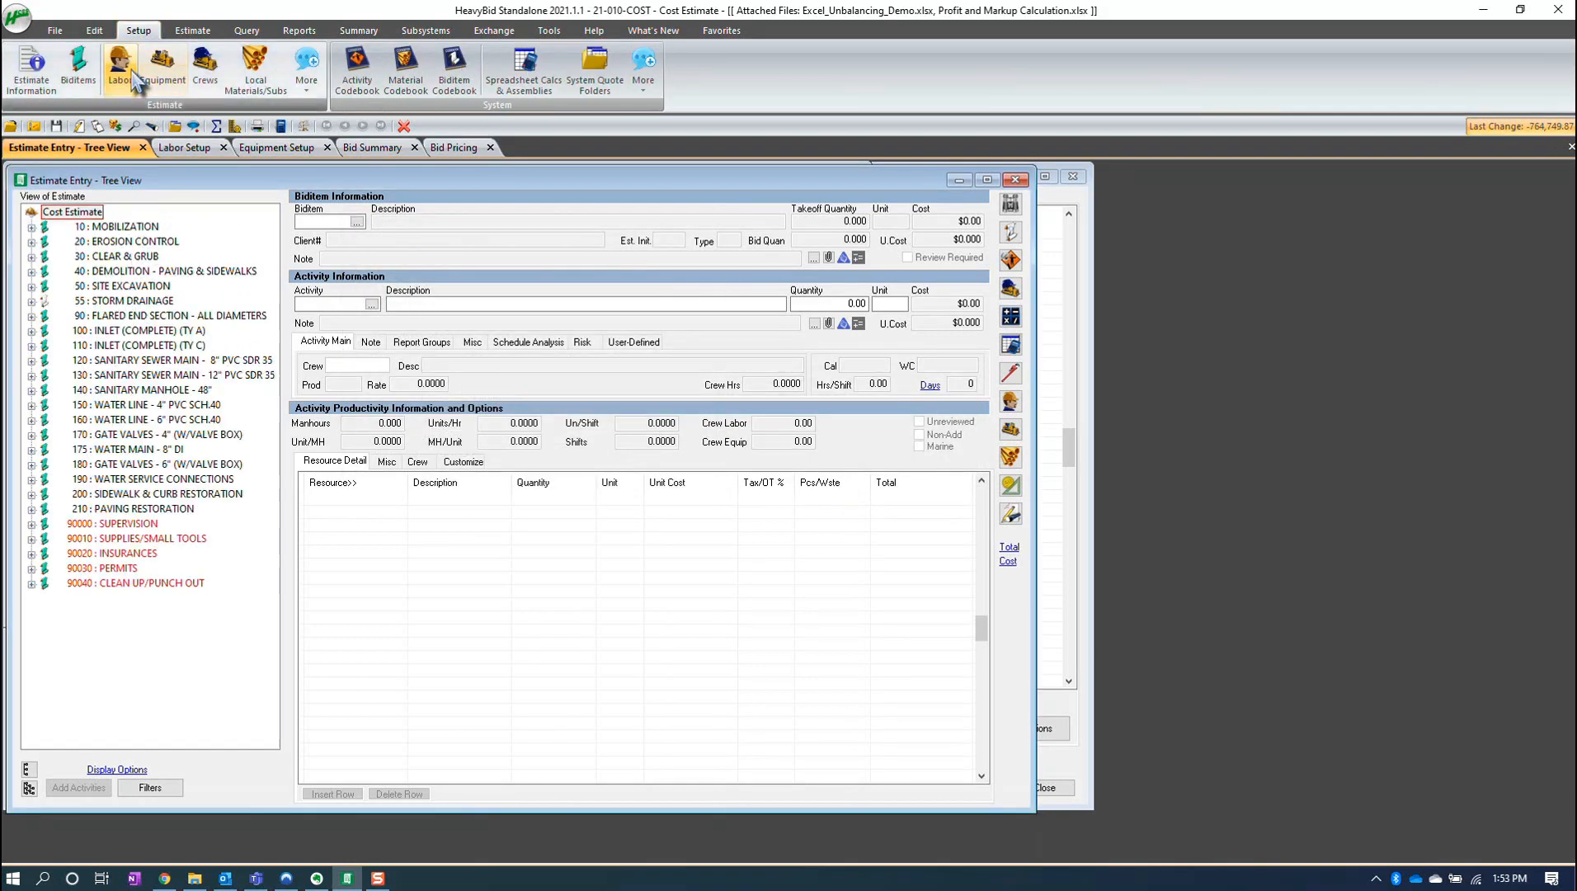
{"action": "left_click", "coordinate": [120, 66]}
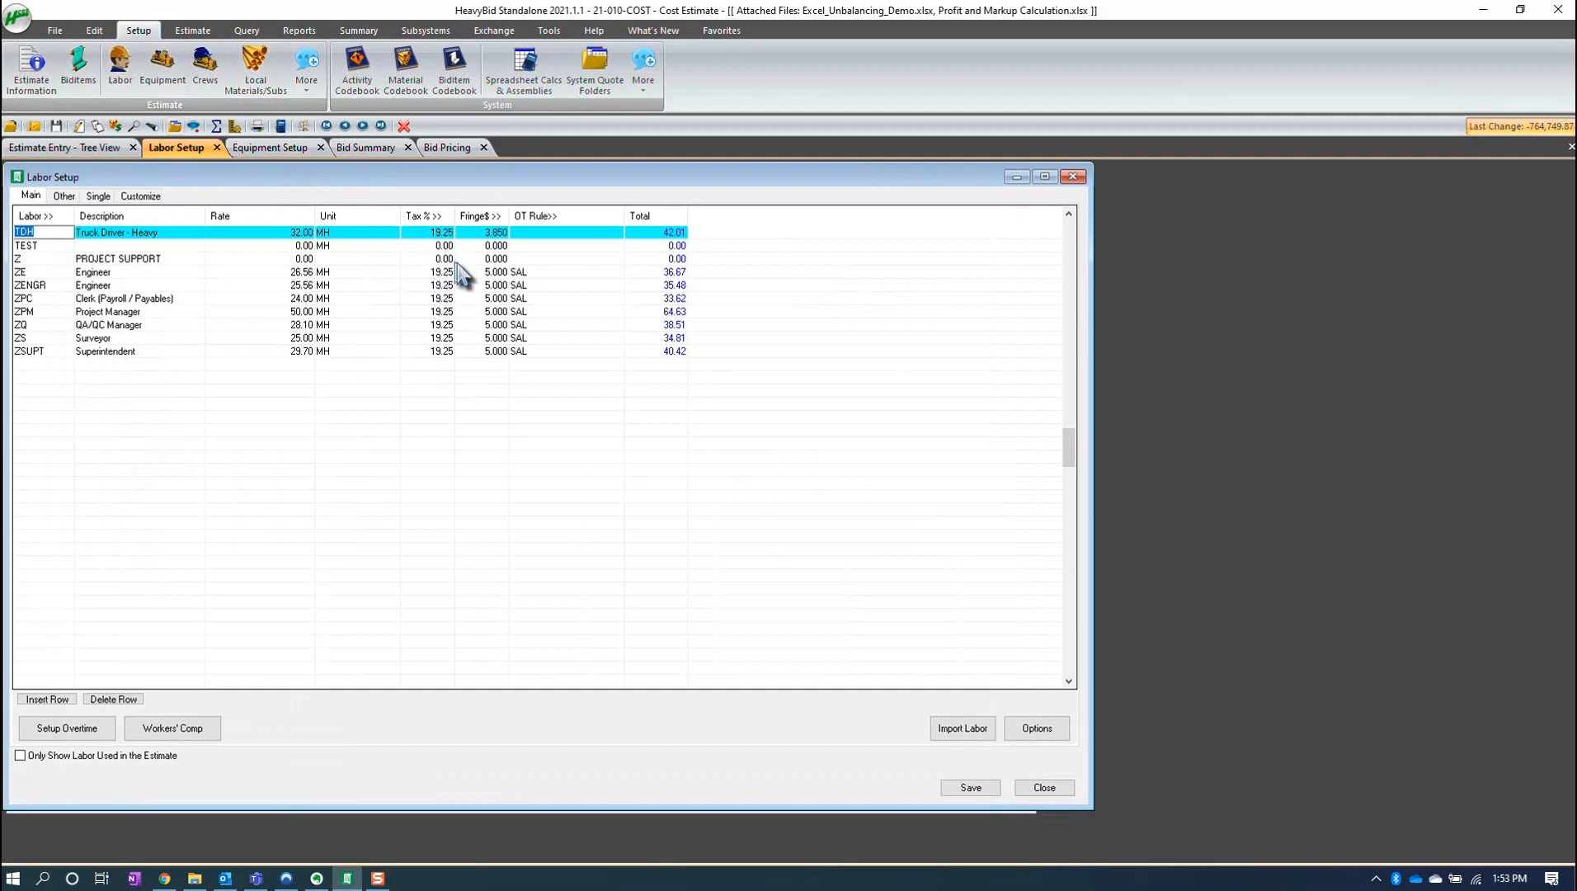
{"action": "scroll", "coordinate": [626, 305], "scroll_direction": "up", "scroll_amount": 2}
{"action": "left_click", "coordinate": [483, 272]}
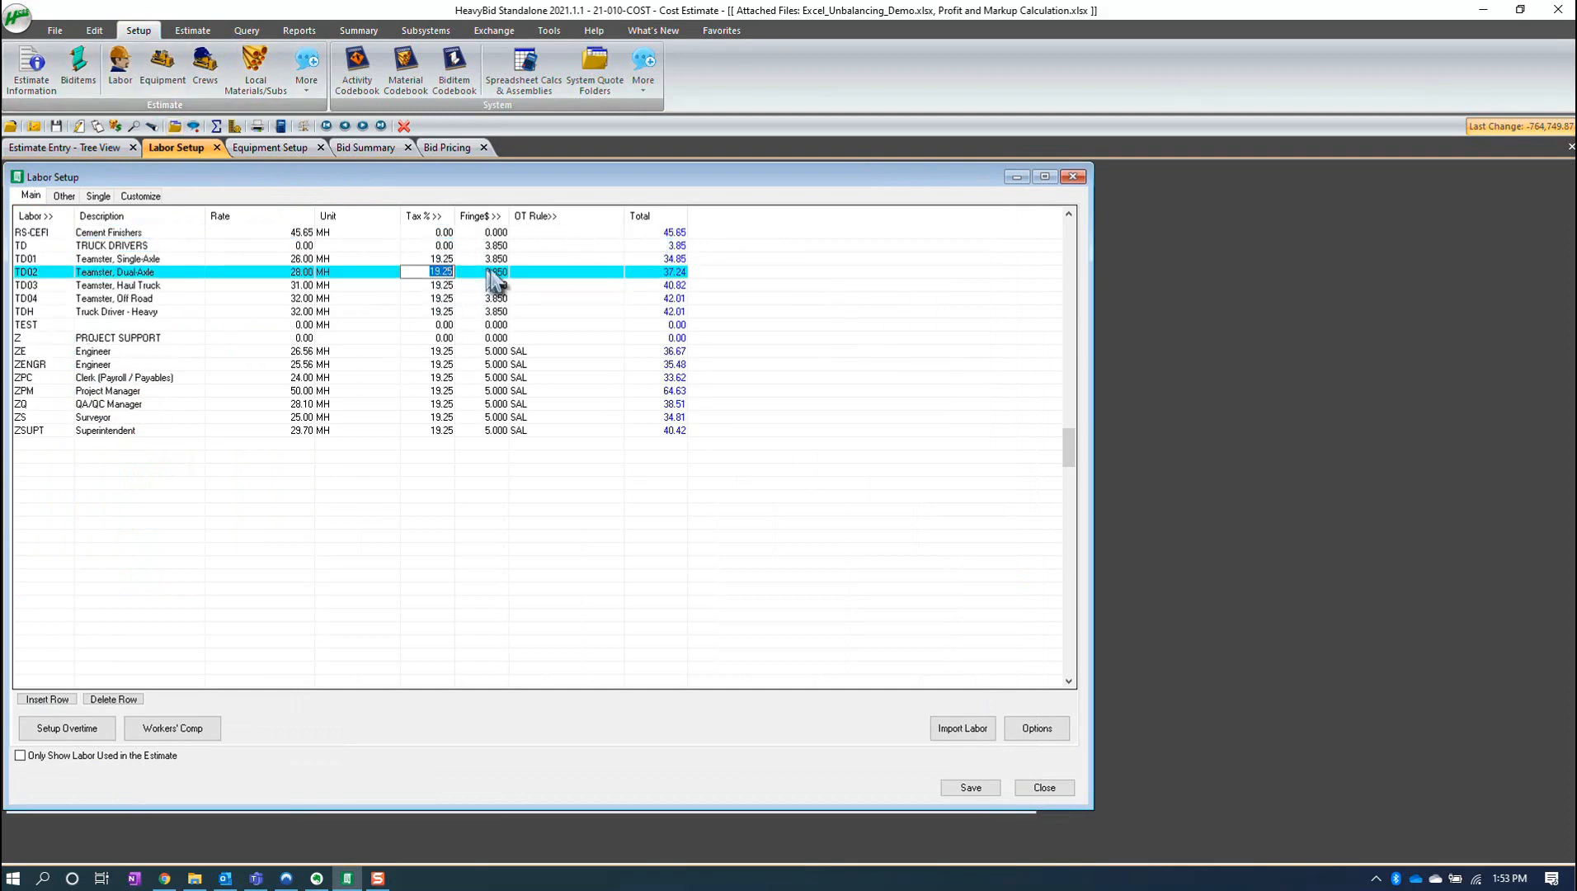
{"action": "left_click", "coordinate": [192, 31]}
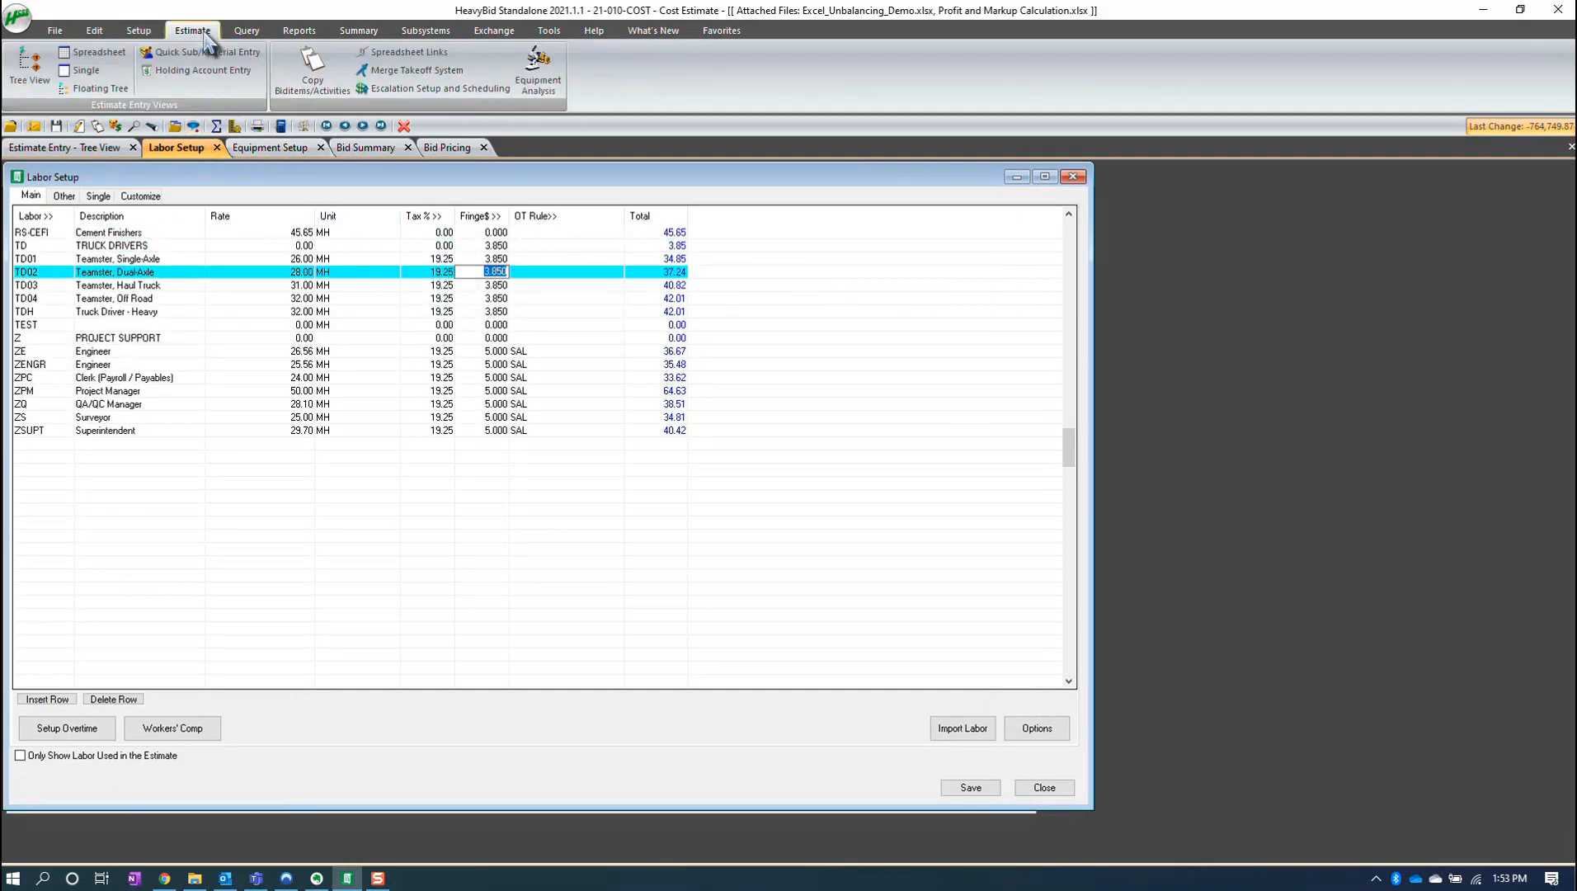
{"action": "left_click", "coordinate": [138, 32]}
{"action": "left_click", "coordinate": [162, 66]}
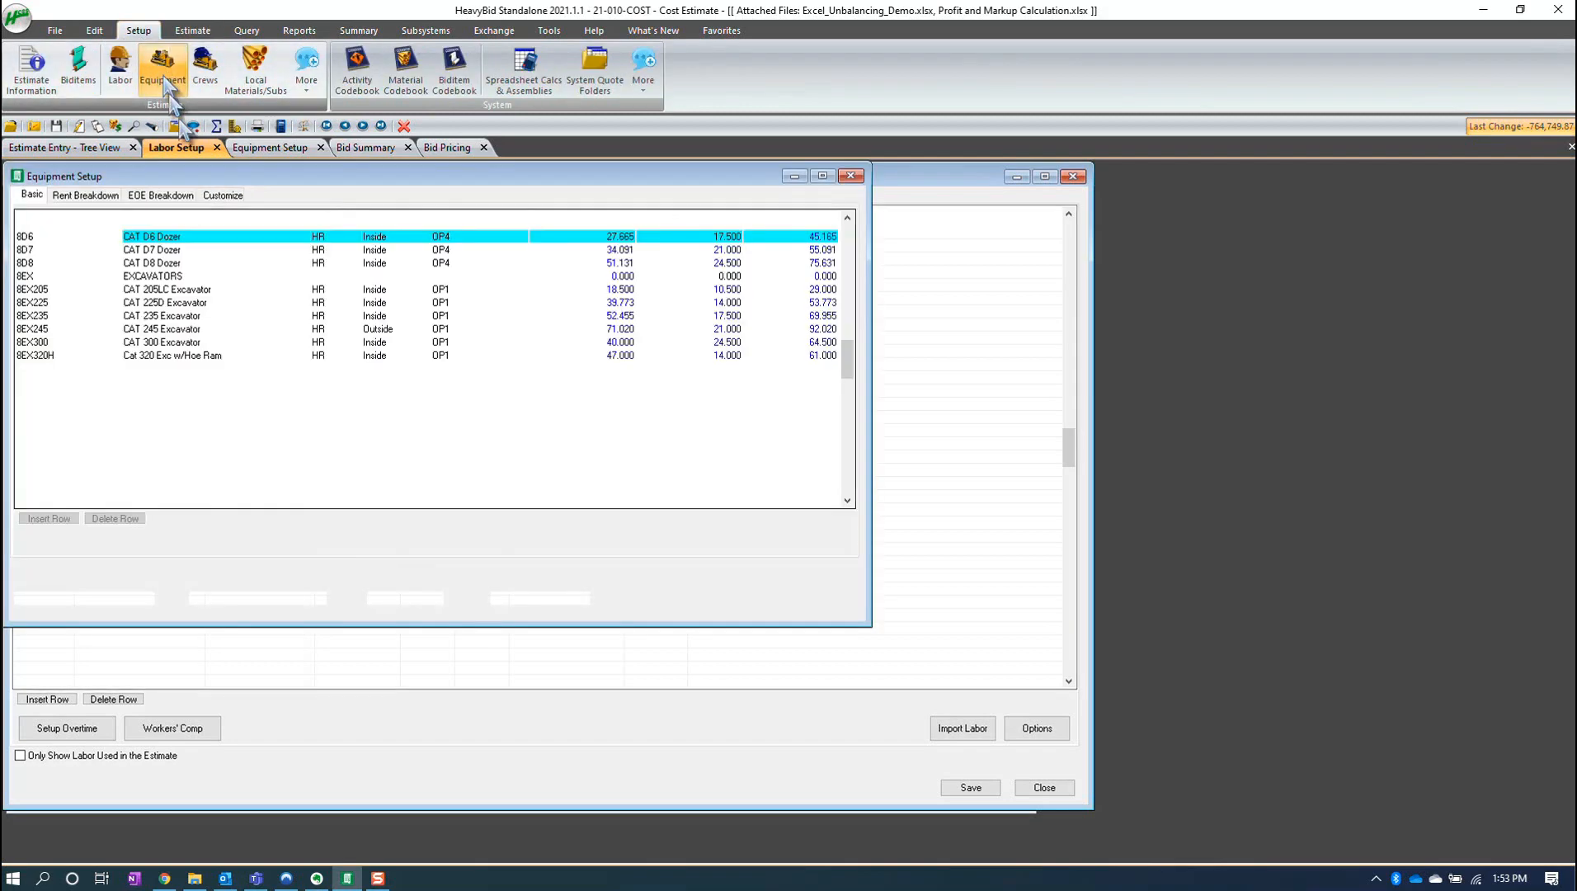
{"action": "left_click", "coordinate": [618, 381]}
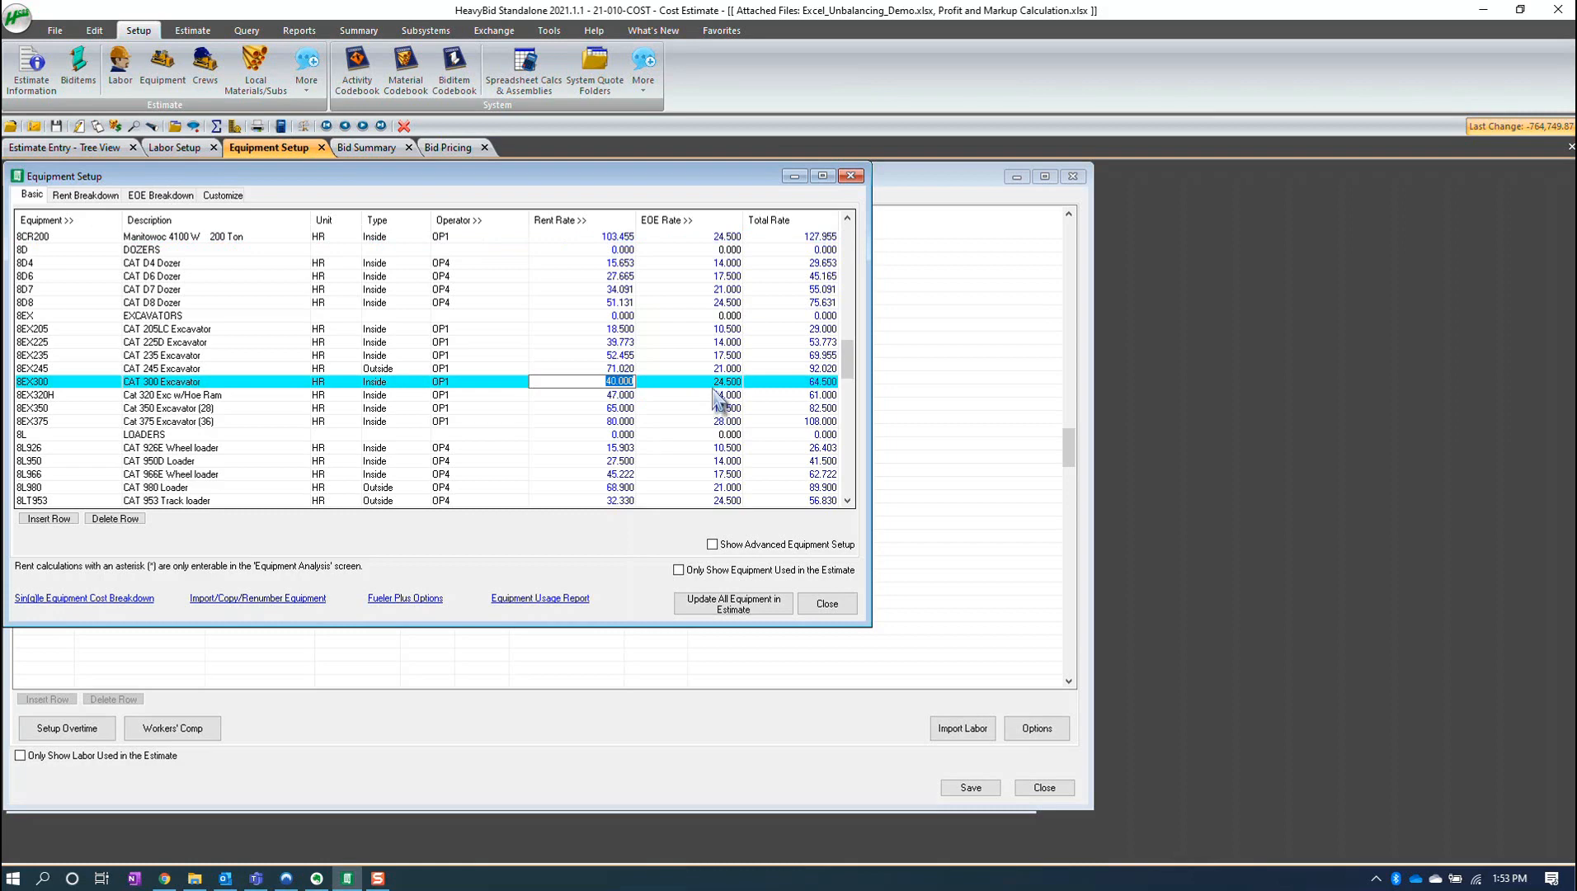
{"action": "left_click", "coordinate": [66, 147]}
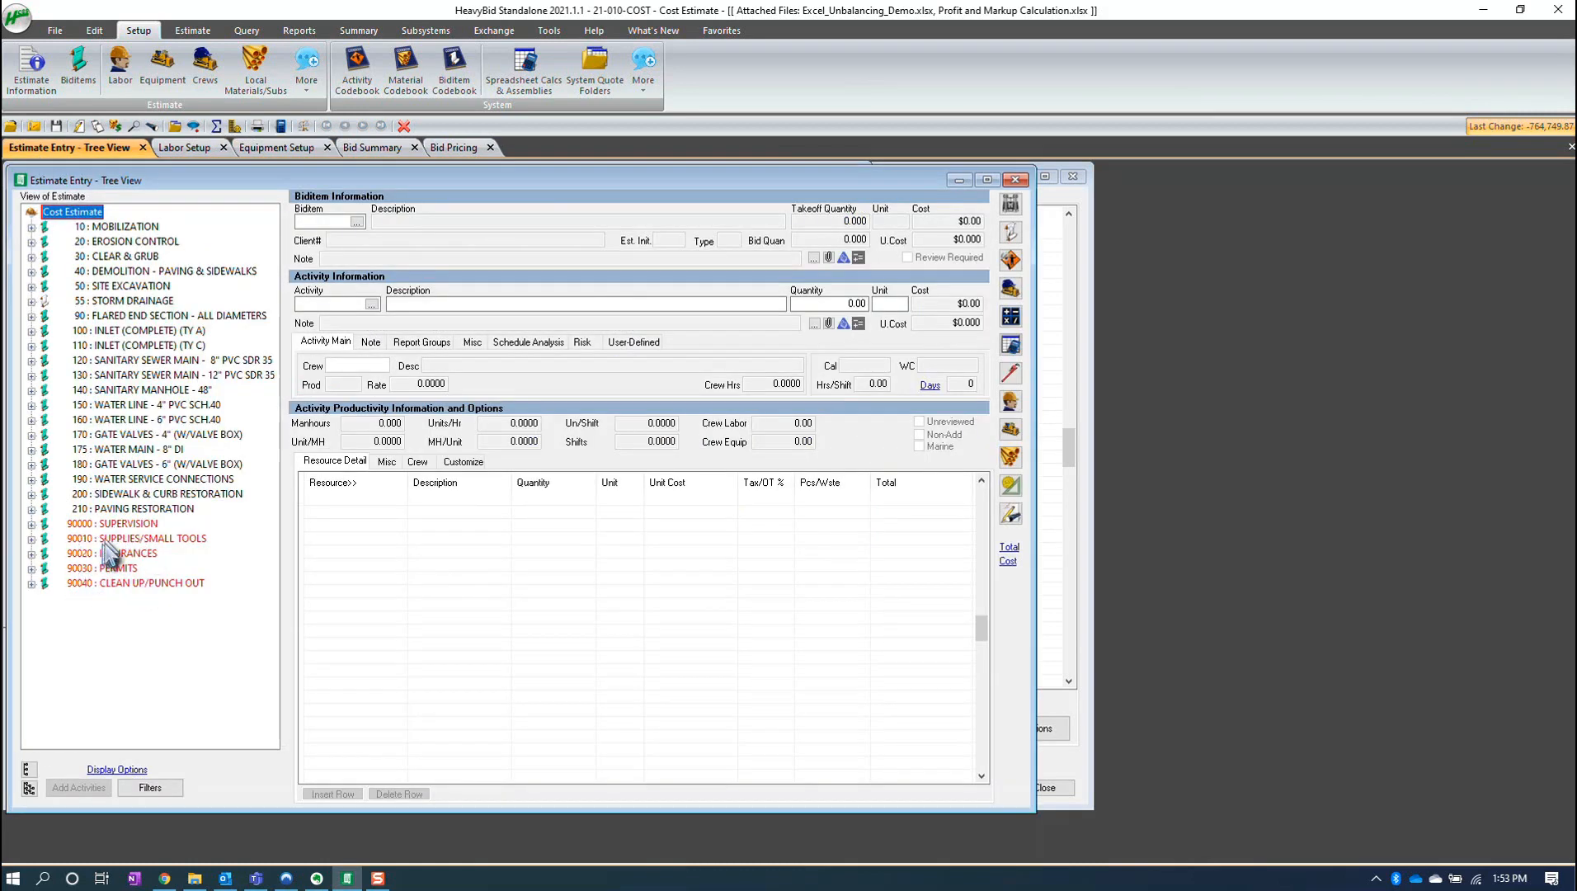
- Open the bid summary and set the Perm Matl, Const Matl and Sub markup percentages to 0
{"action": "left_click", "coordinate": [215, 126]}
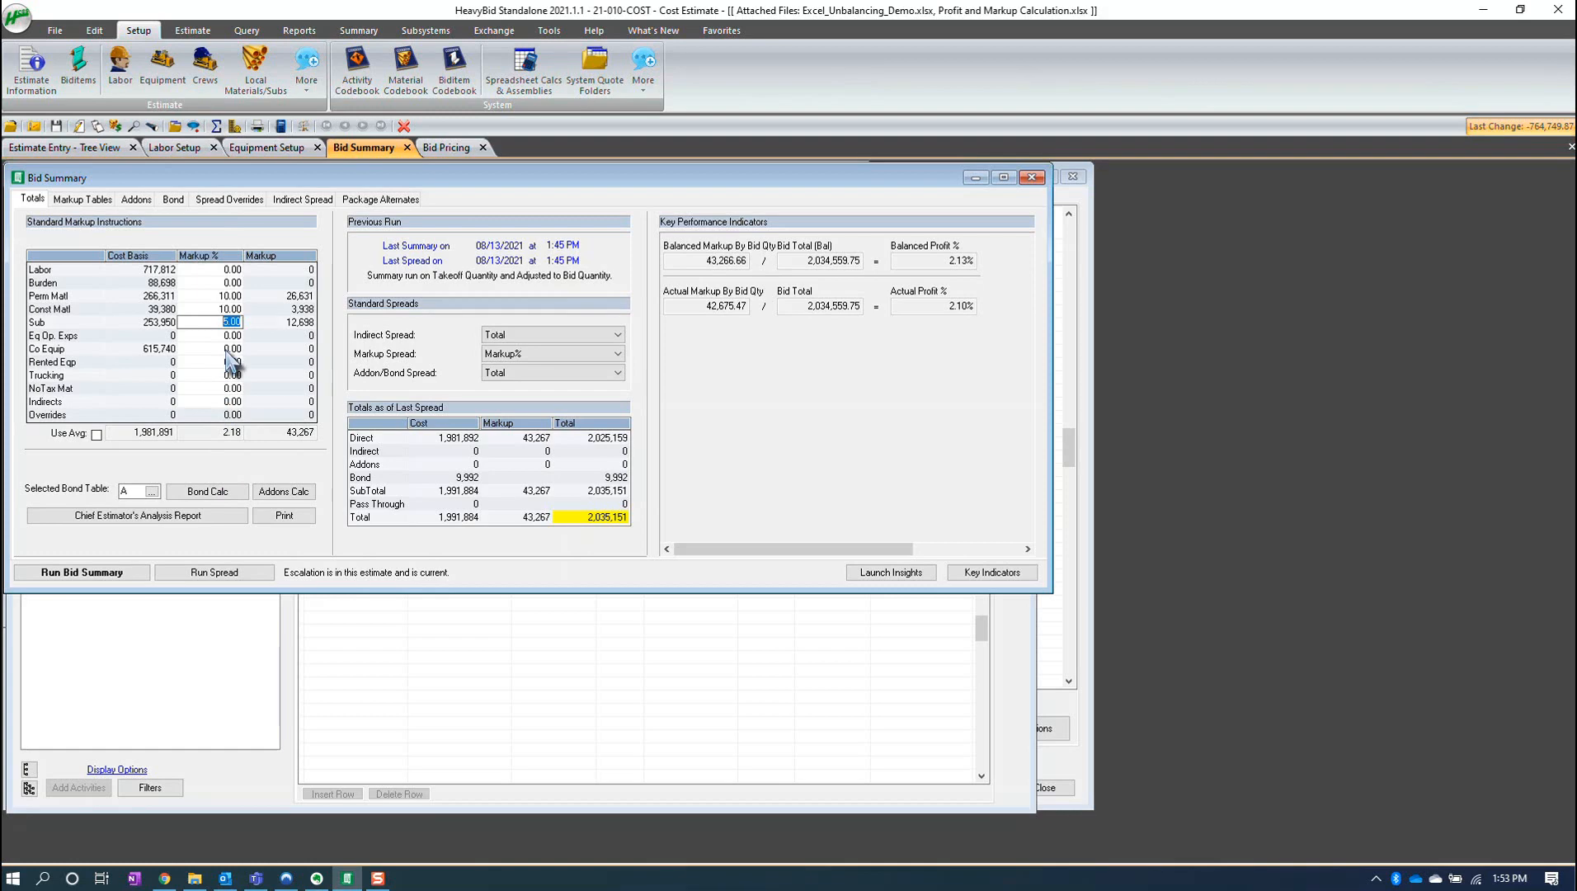
{"action": "left_click", "coordinate": [224, 297]}
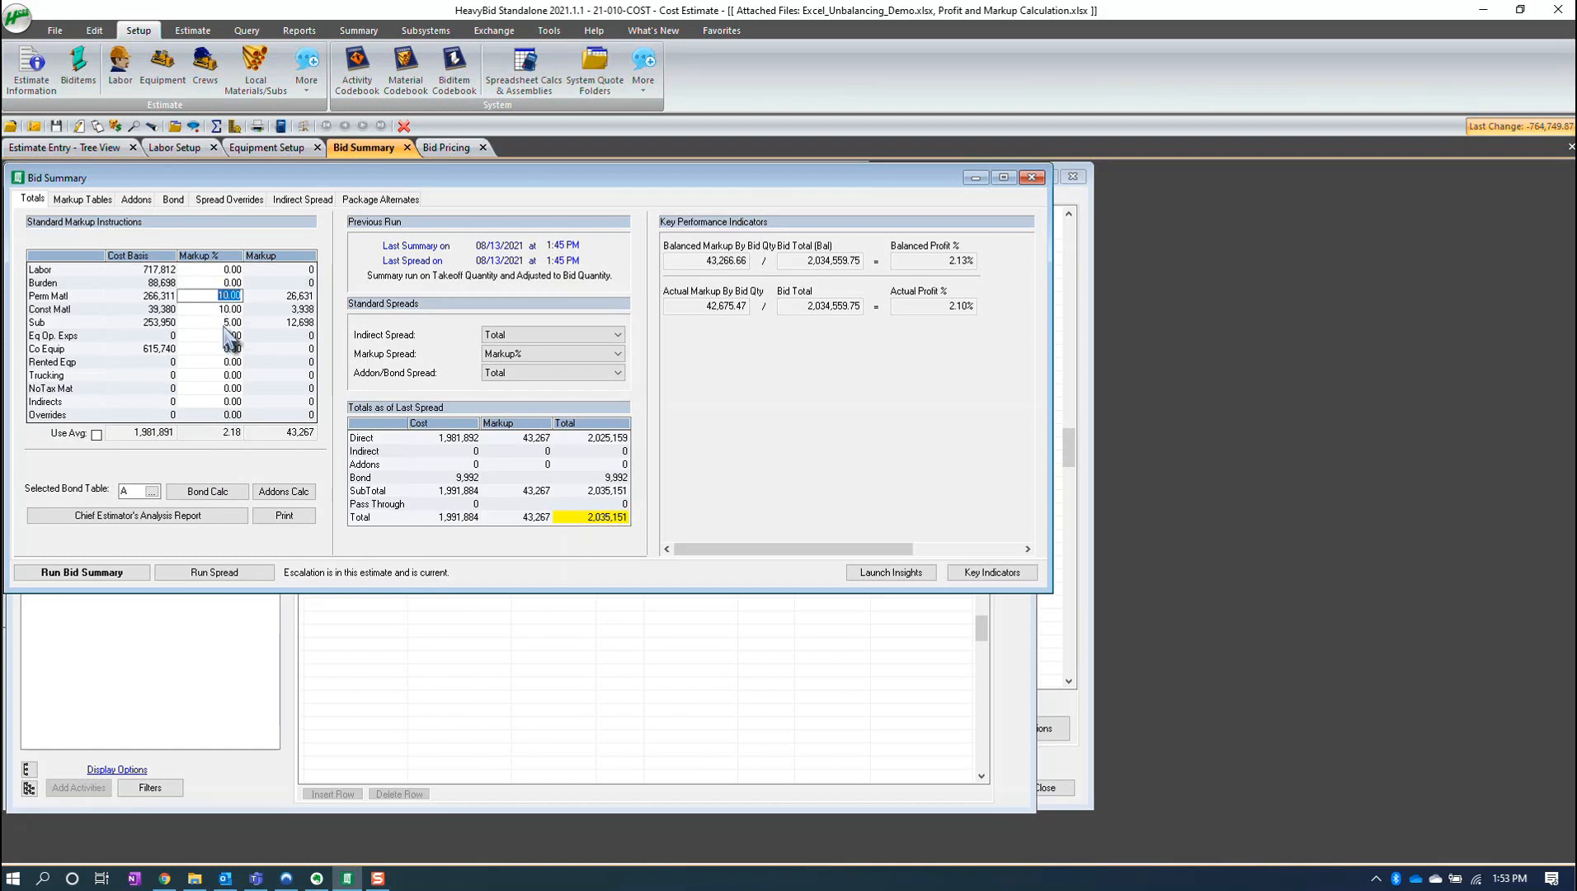
{"action": "type", "text": "0"}
{"action": "key", "text": "Return"}
{"action": "type", "text": "0"}
{"action": "key", "text": "Return"}
{"action": "type", "text": "0"}
{"action": "key", "text": "Return"}
{"action": "key", "text": "Return"}
{"action": "key", "text": "Return"}
{"action": "key", "text": "Return"}
{"action": "key", "text": "Return"}
{"action": "key", "text": "Return"}
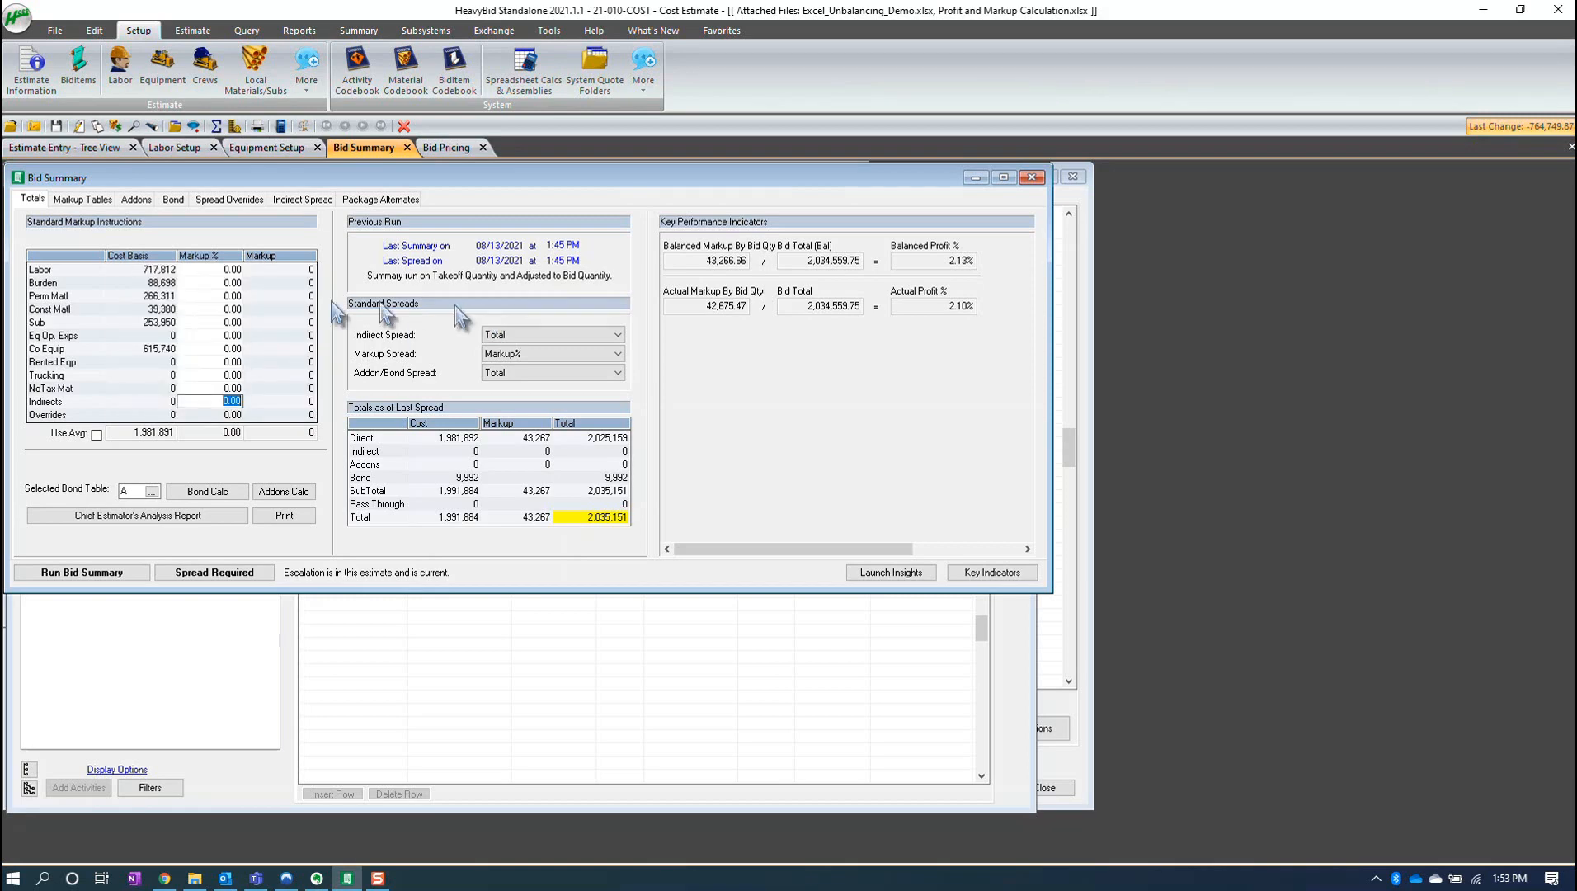
- Set the Division Overhead addon percentage to 5
{"action": "left_click", "coordinate": [137, 199]}
{"action": "left_click", "coordinate": [729, 243]}
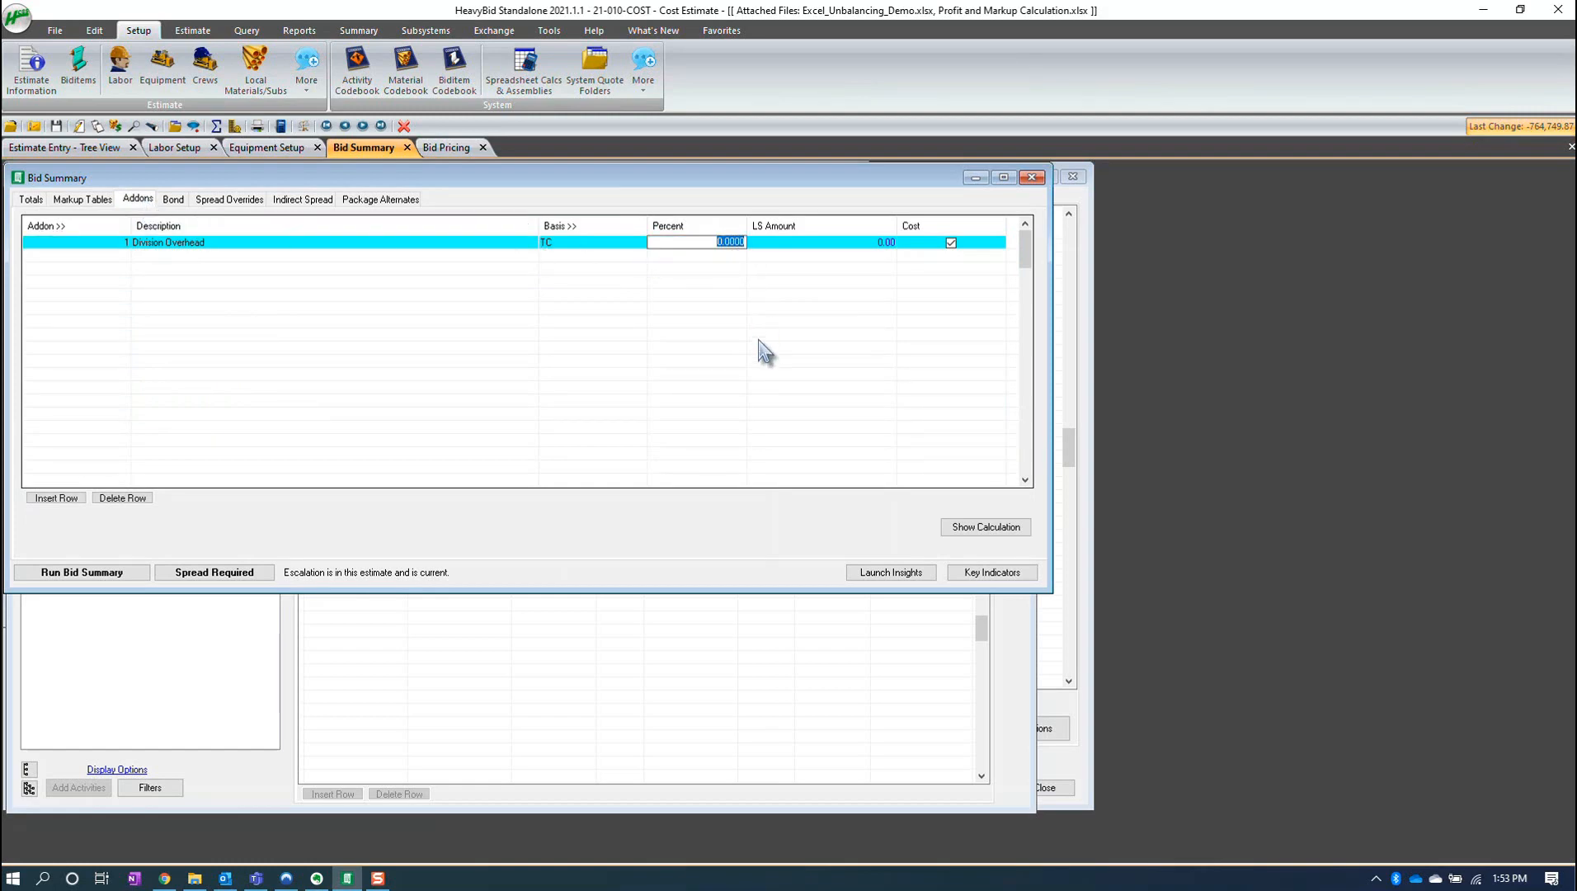
{"action": "type", "text": "5"}
{"action": "key", "text": "Tab"}
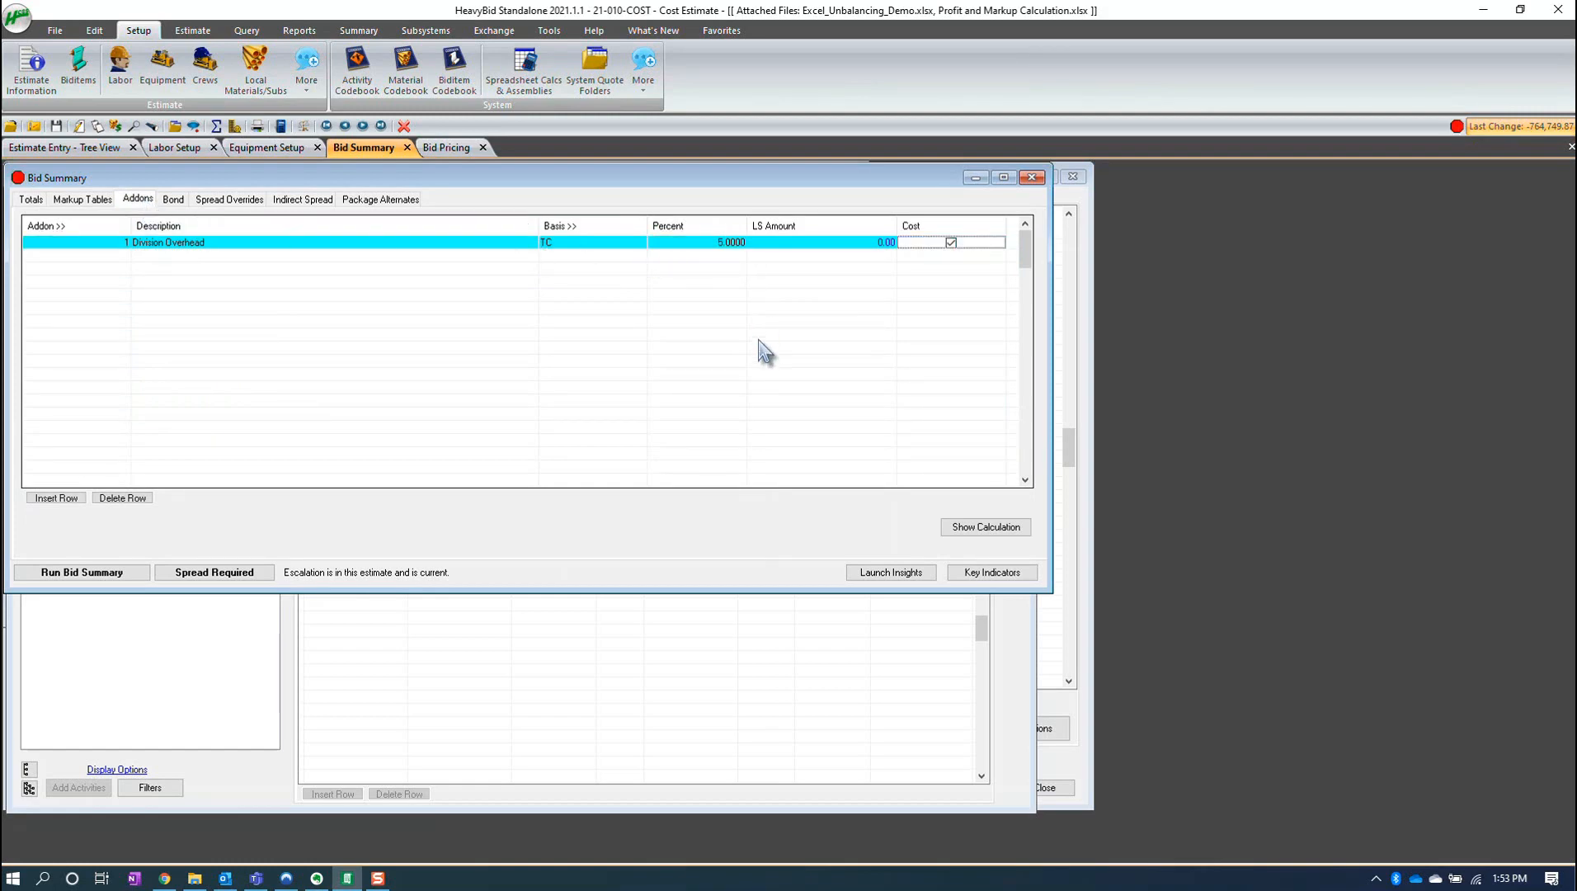
{"action": "key", "text": "Tab"}
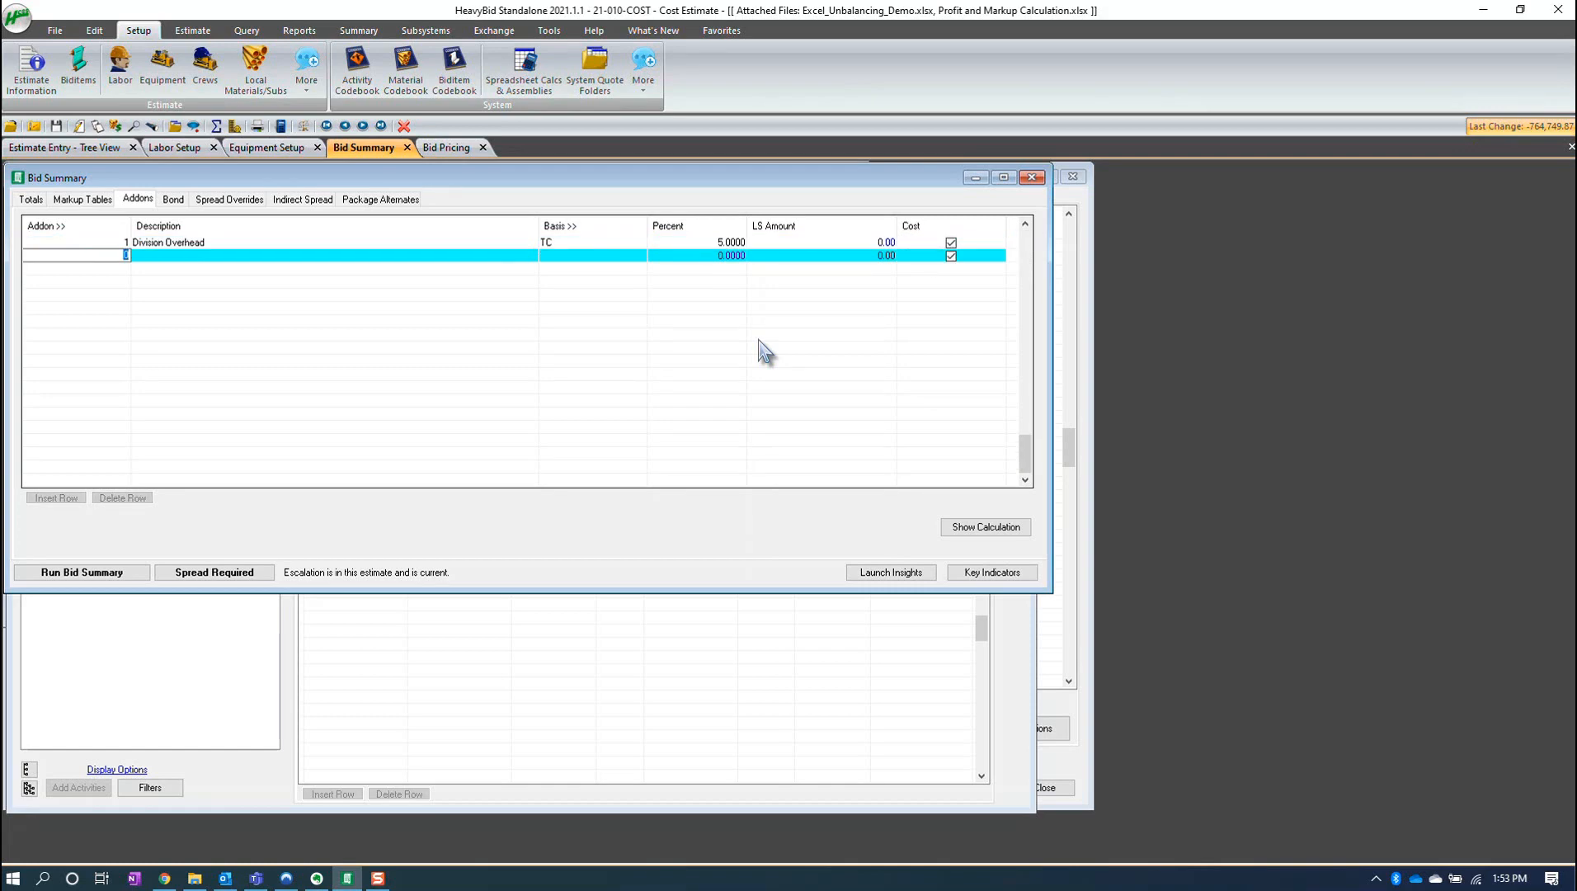
- Run the bid summary from the totals
{"action": "left_click", "coordinate": [32, 199]}
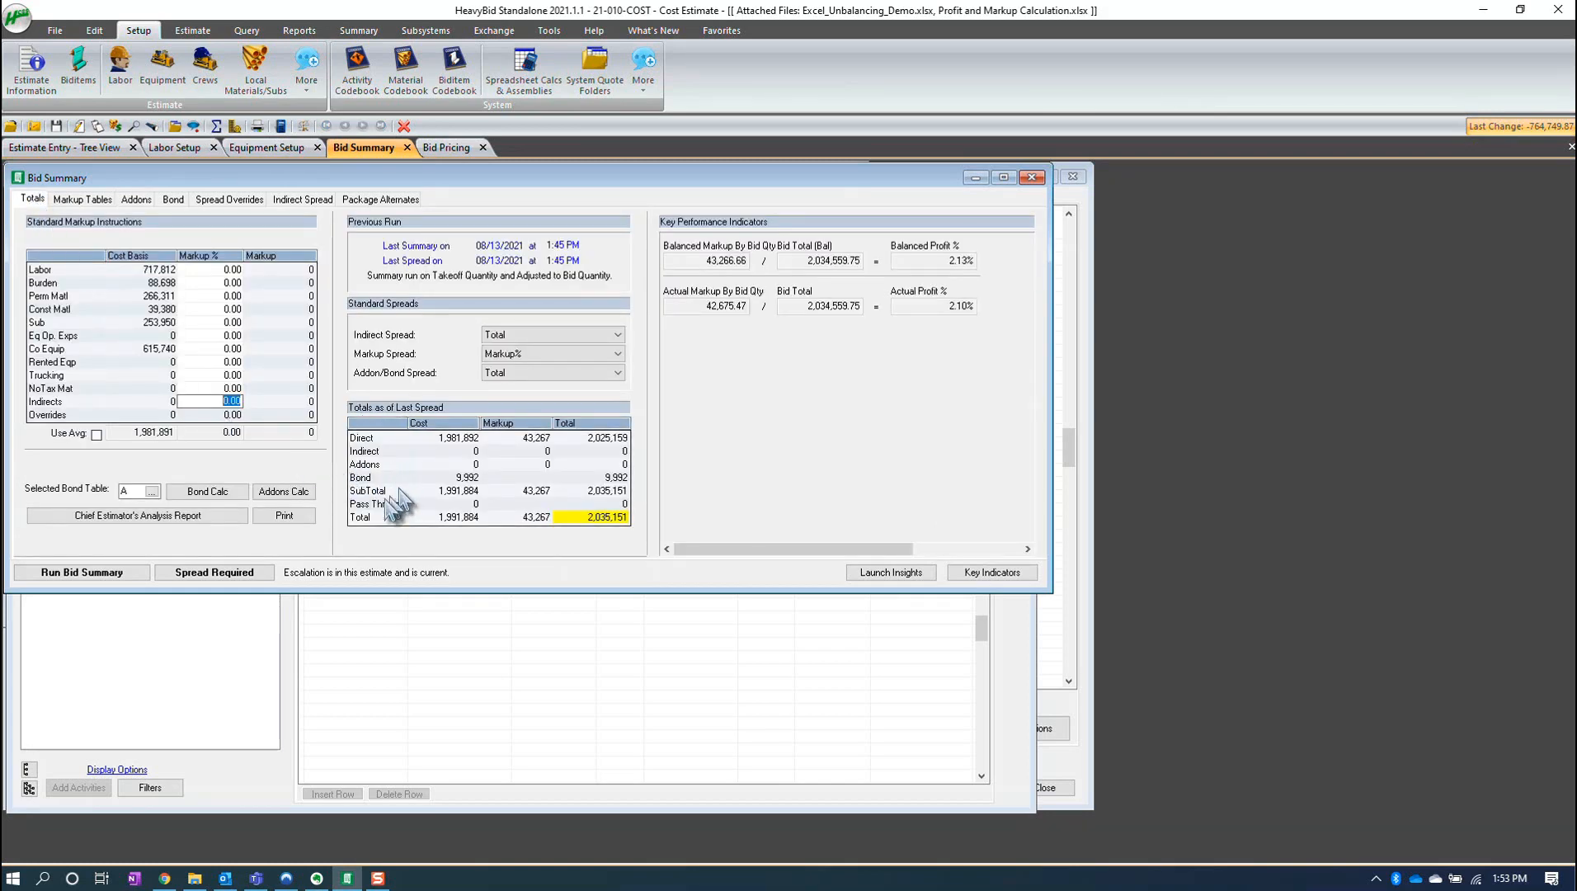
{"action": "left_click", "coordinate": [90, 573]}
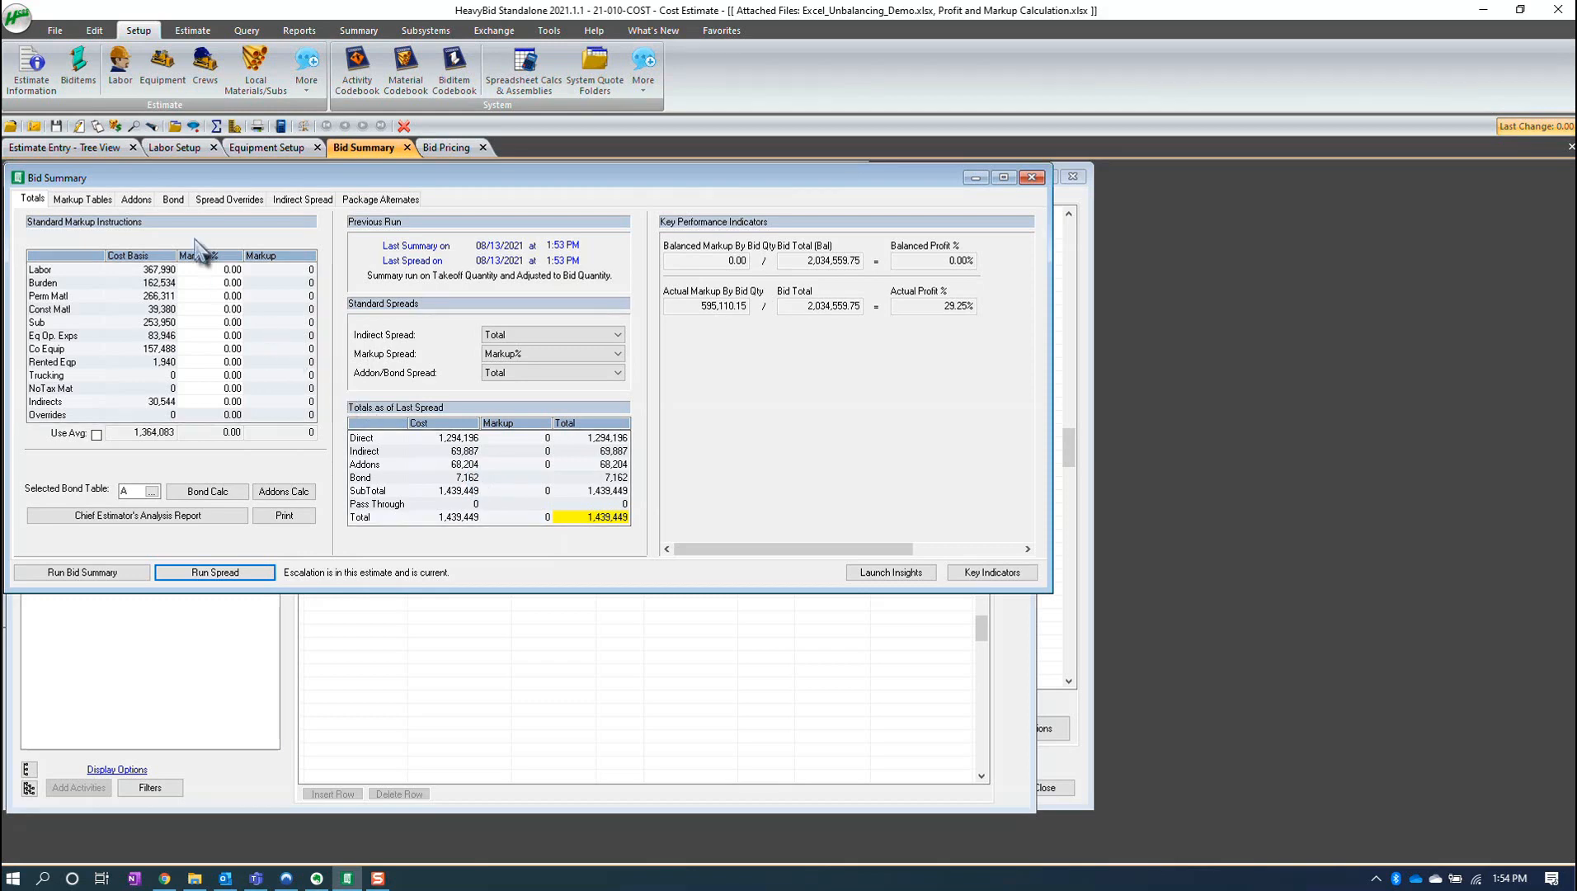
- Set the Division Overhead addon percentage to 10 and run the spread
{"action": "left_click", "coordinate": [137, 200]}
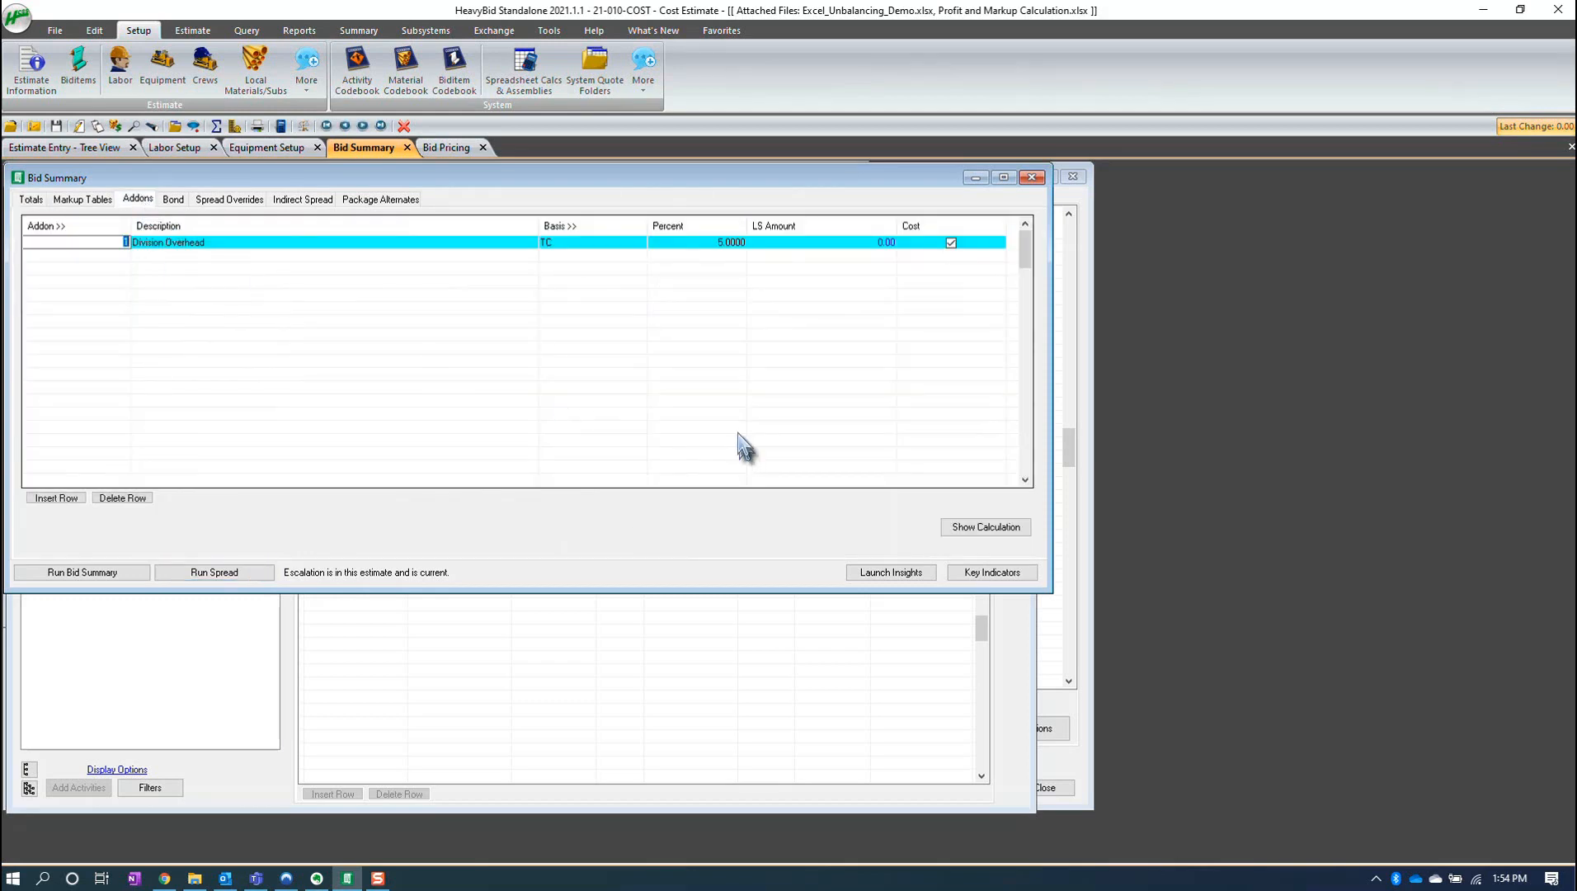
{"action": "left_click", "coordinate": [727, 243]}
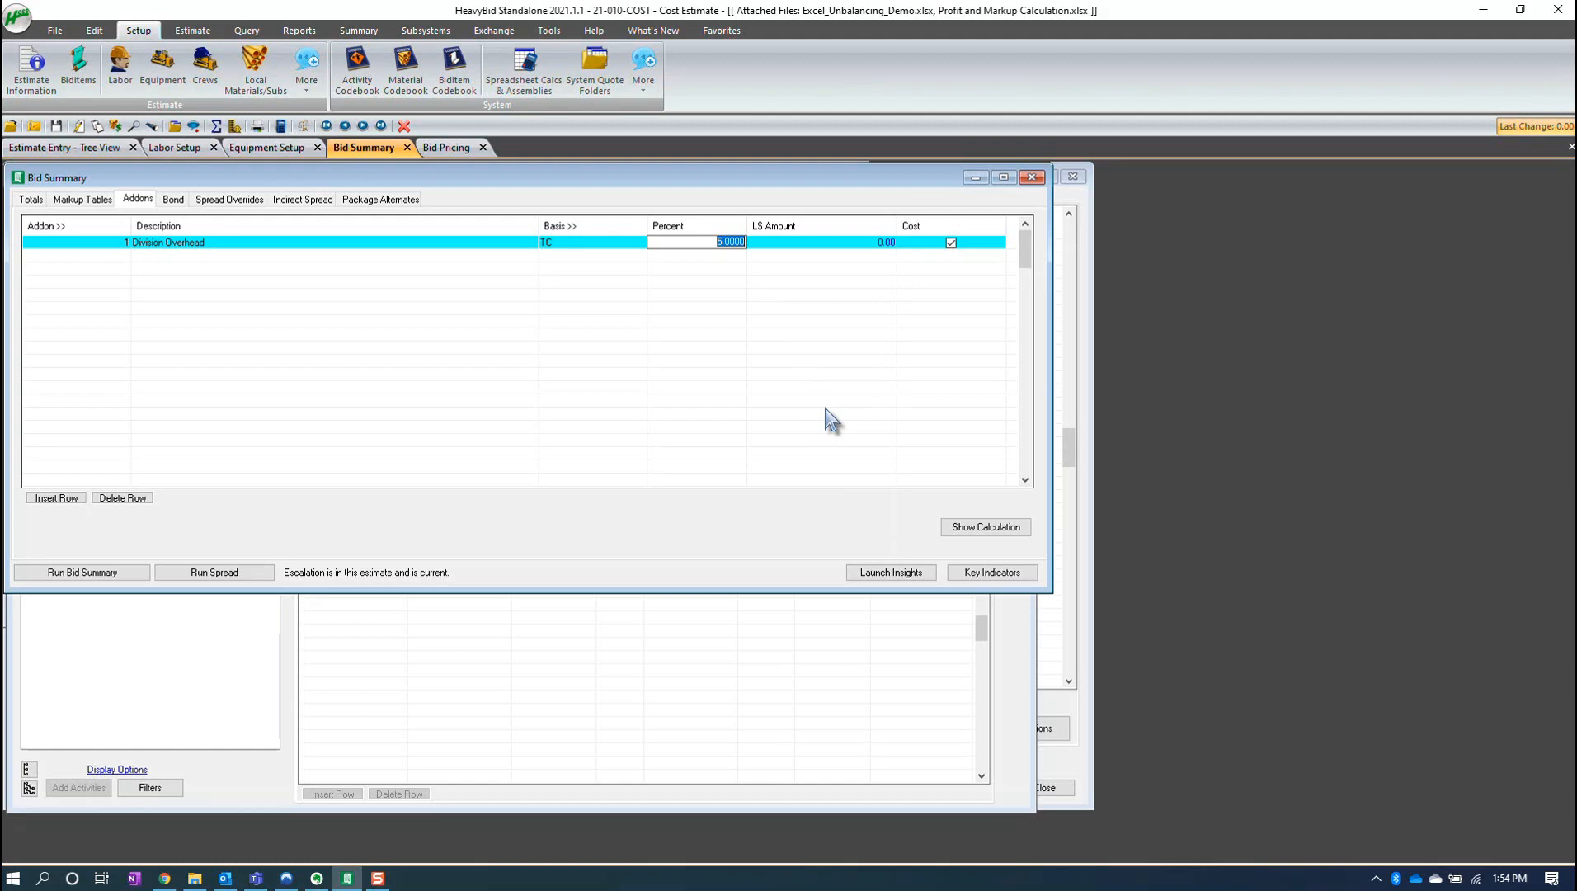
{"action": "type", "text": "10"}
{"action": "key", "text": "Tab"}
{"action": "key", "text": "Tab"}
{"action": "key", "text": "Tab"}
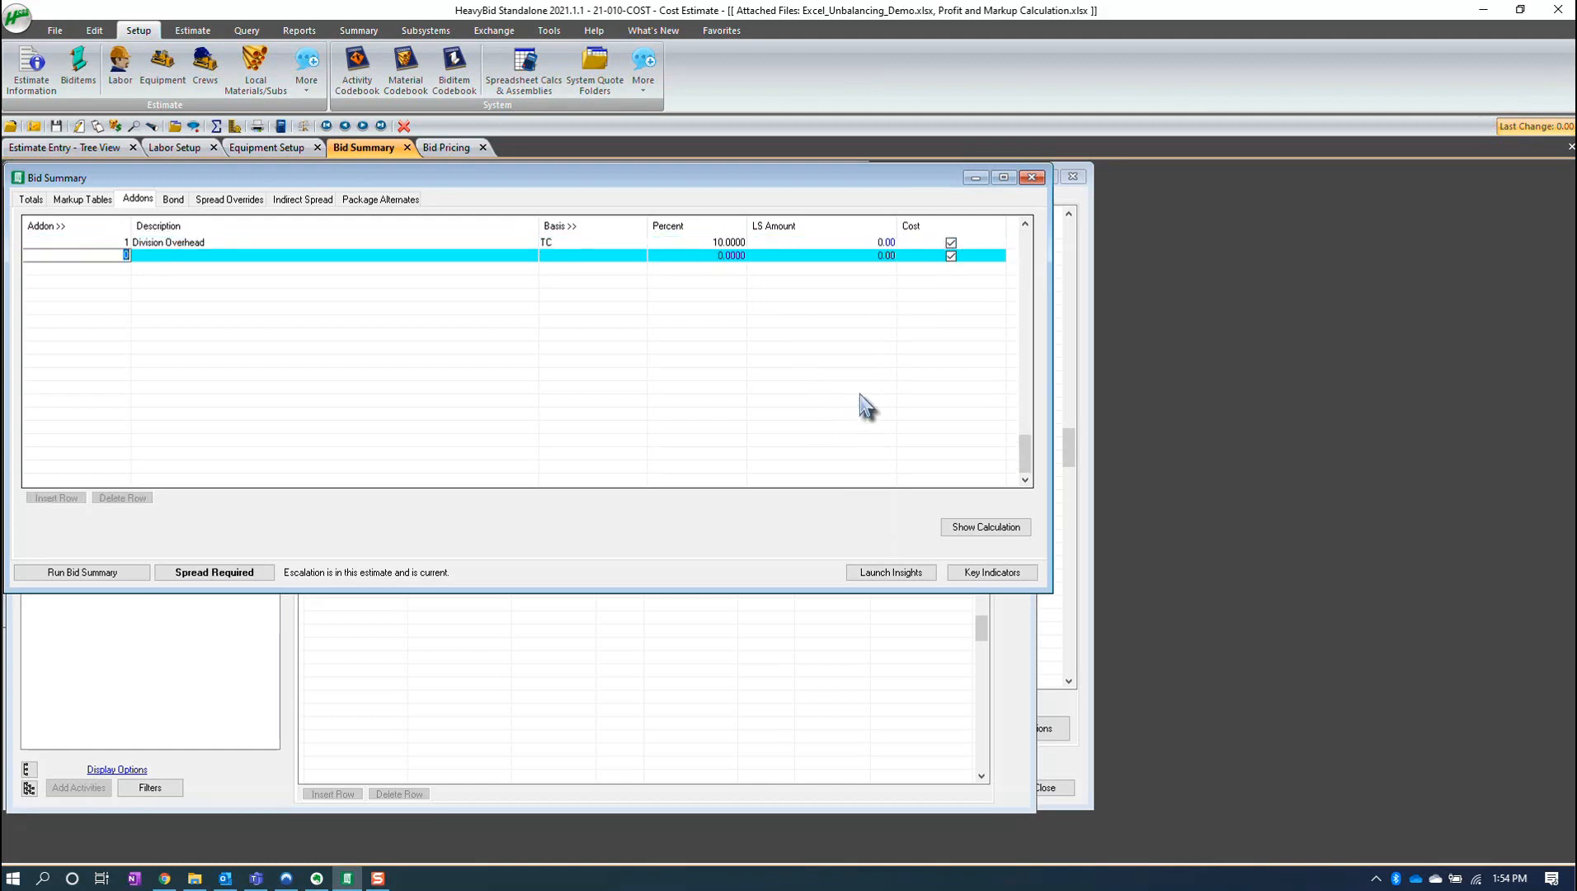
{"action": "left_click", "coordinate": [263, 577]}
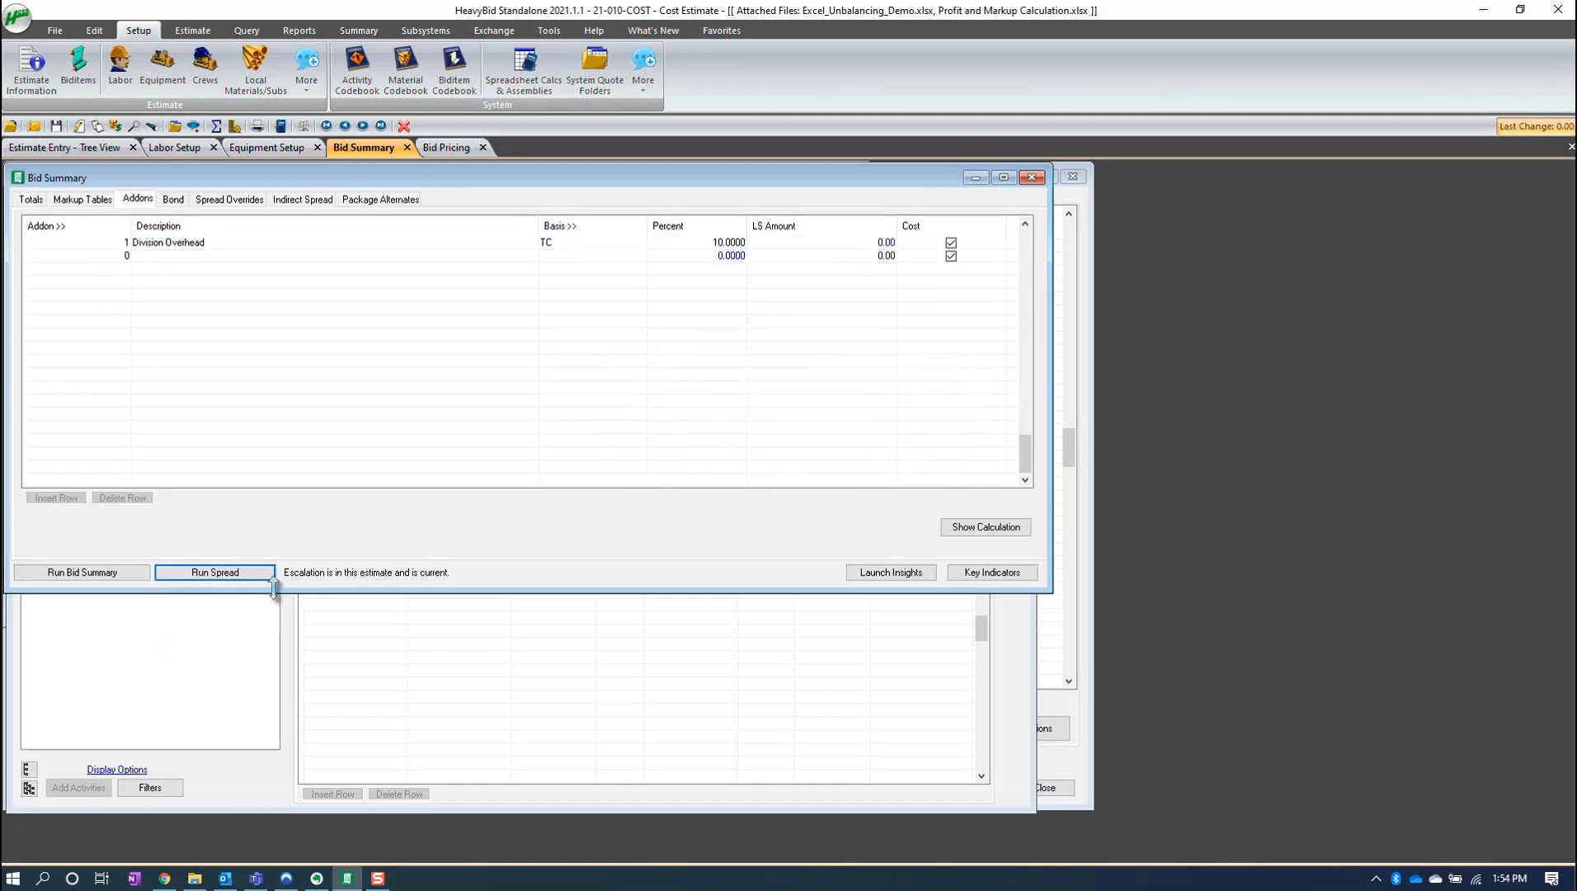
- Review the bid summary totals and the bid pricing of each biditem
{"action": "left_click", "coordinate": [31, 198]}
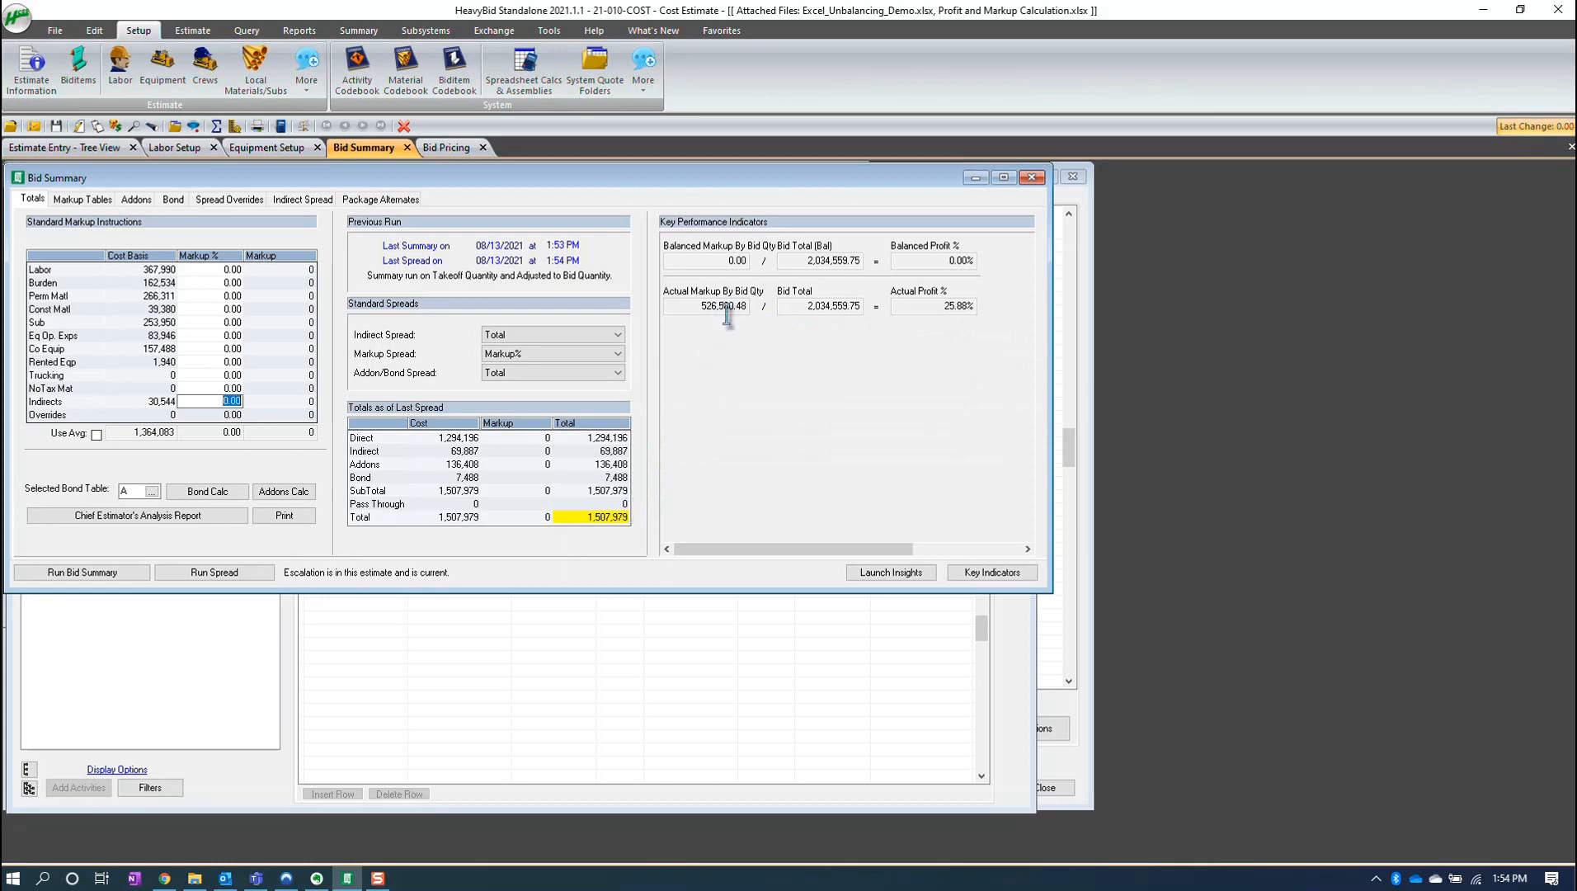
{"action": "left_click", "coordinate": [446, 146]}
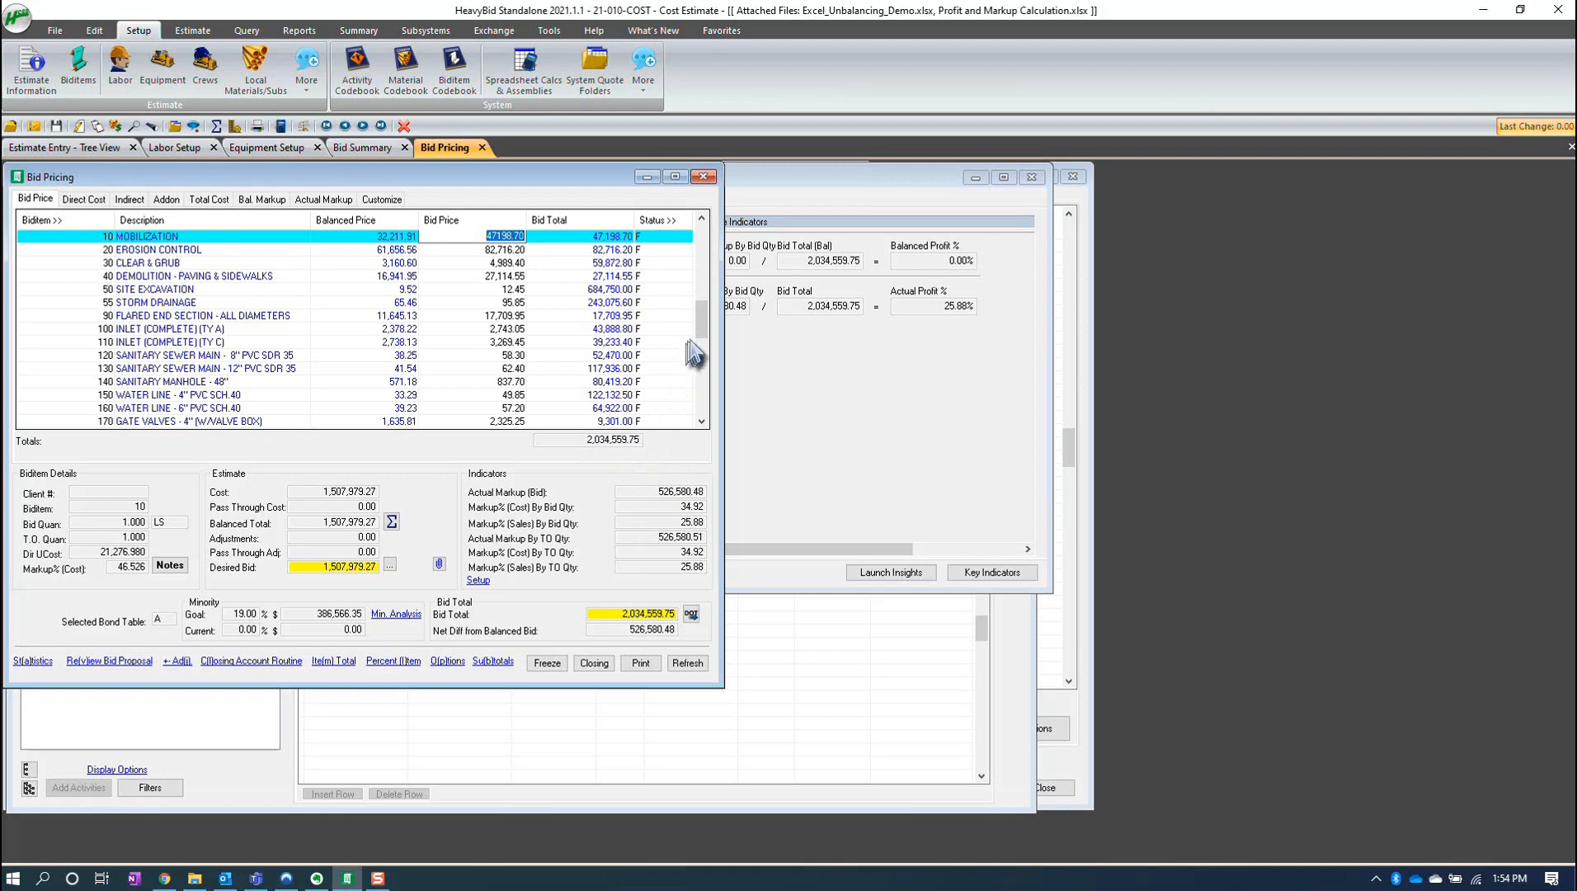
{"action": "left_click_drag", "start_coordinate": [702, 355], "coordinate": [714, 240]}
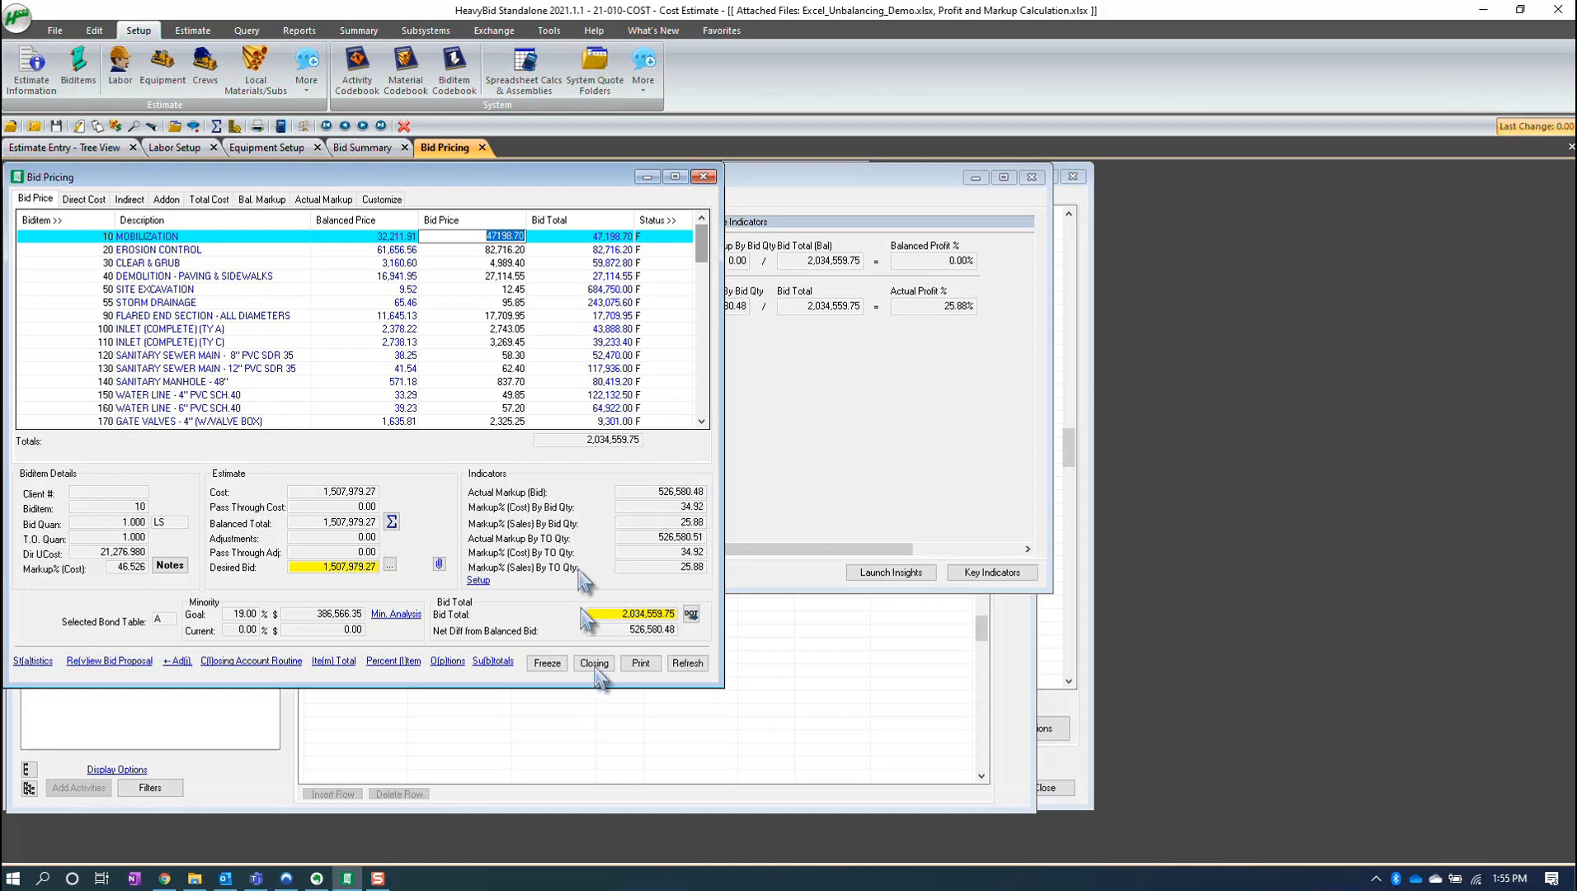
{"action": "left_click", "coordinate": [704, 177]}
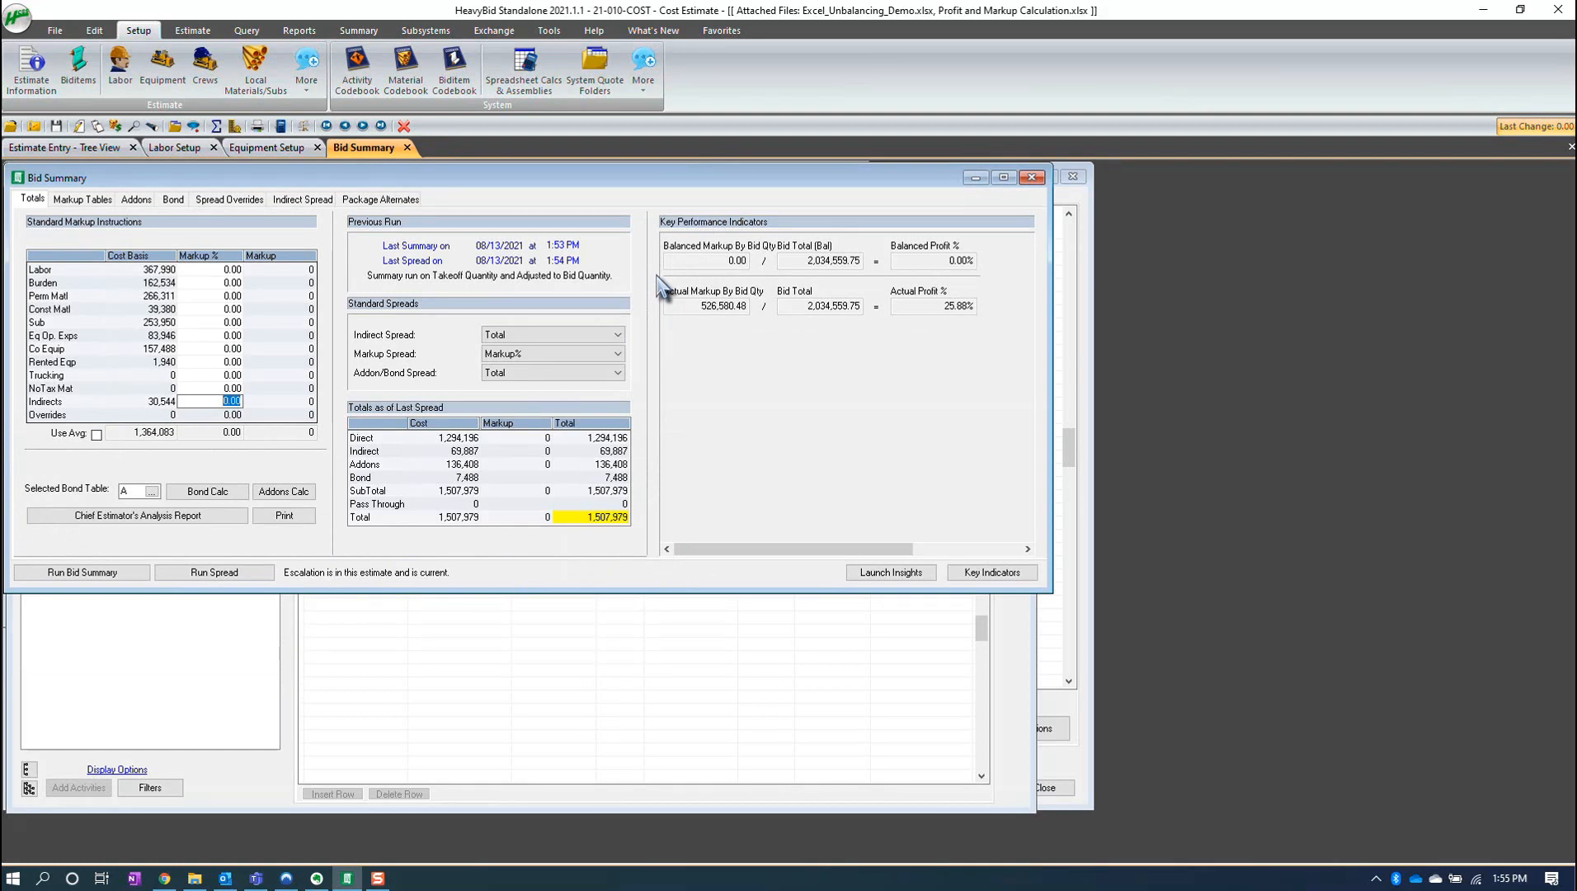
{"action": "left_click", "coordinate": [25, 23]}
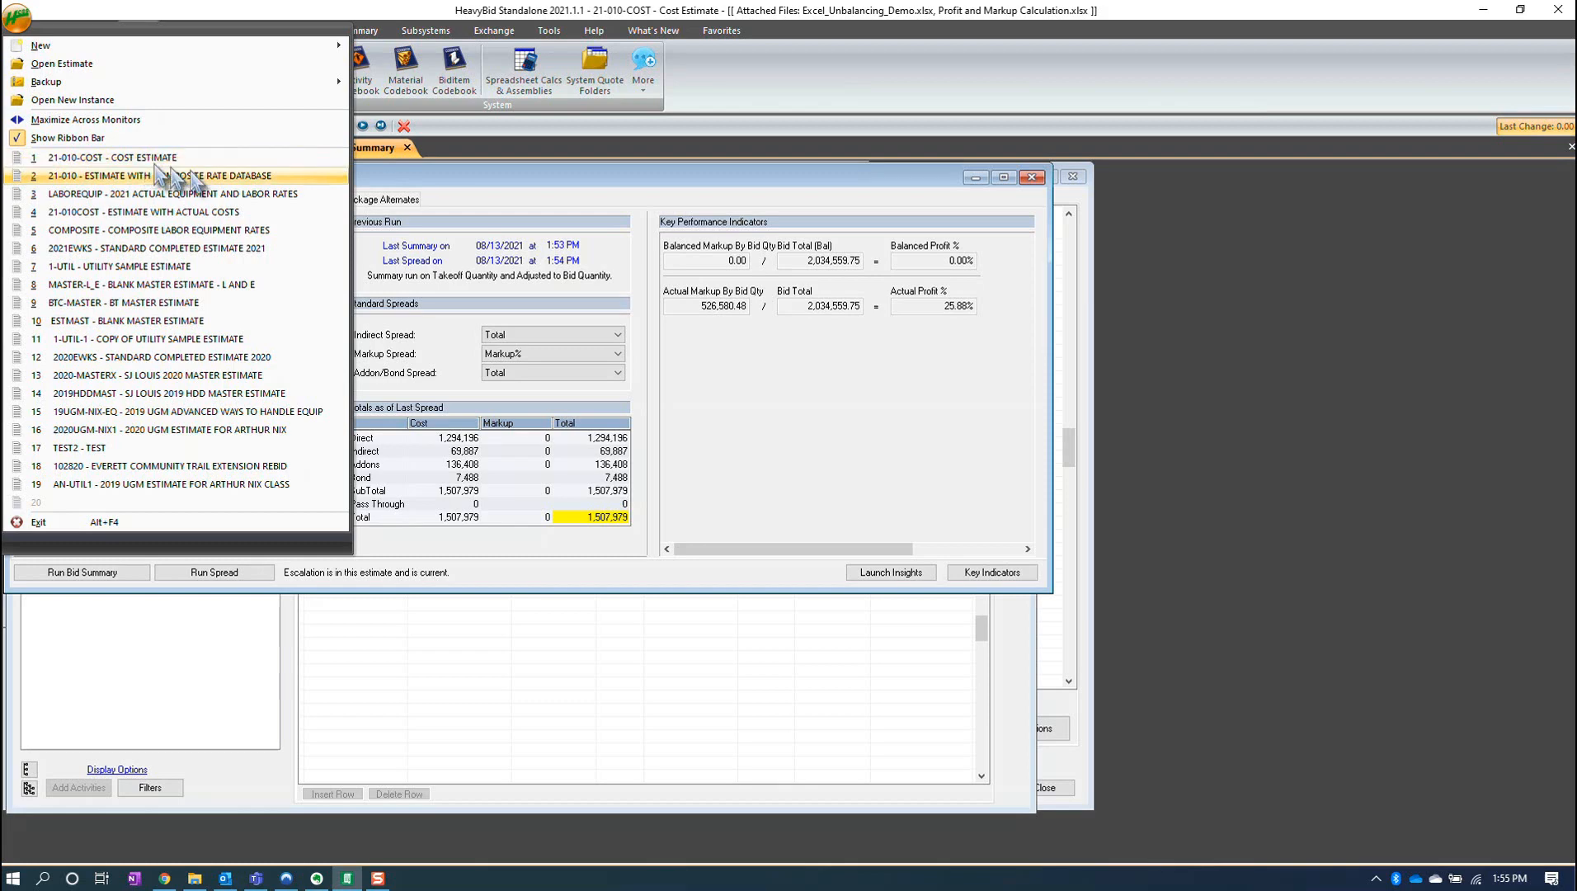
{"action": "left_click", "coordinate": [434, 210]}
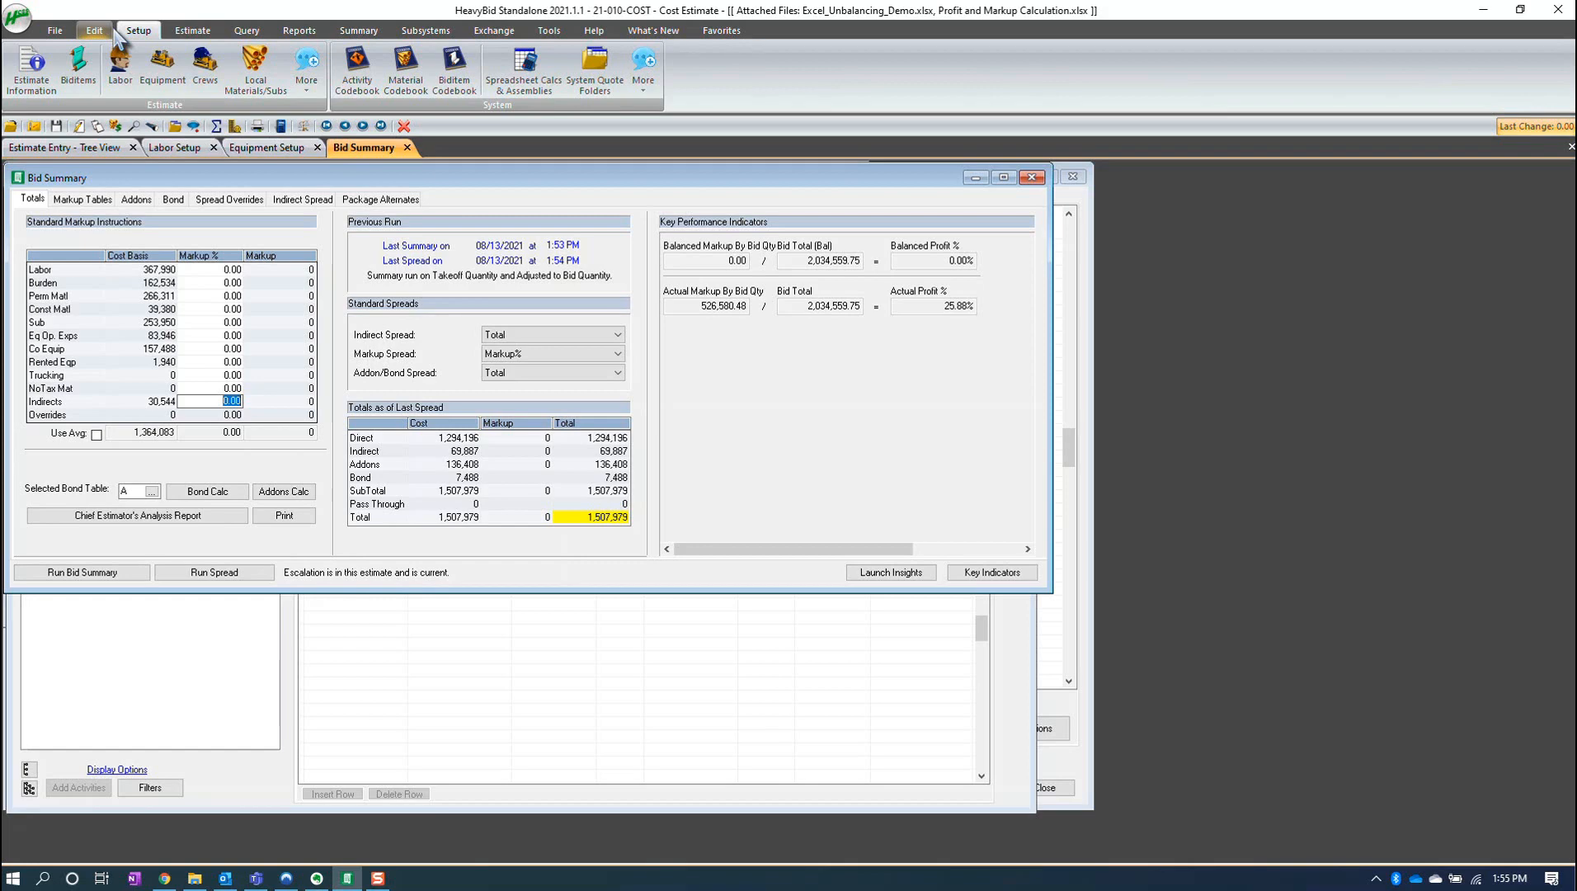
- Reopen the bid summary and check the Division Overhead addon and the totals
{"action": "left_click", "coordinate": [65, 147]}
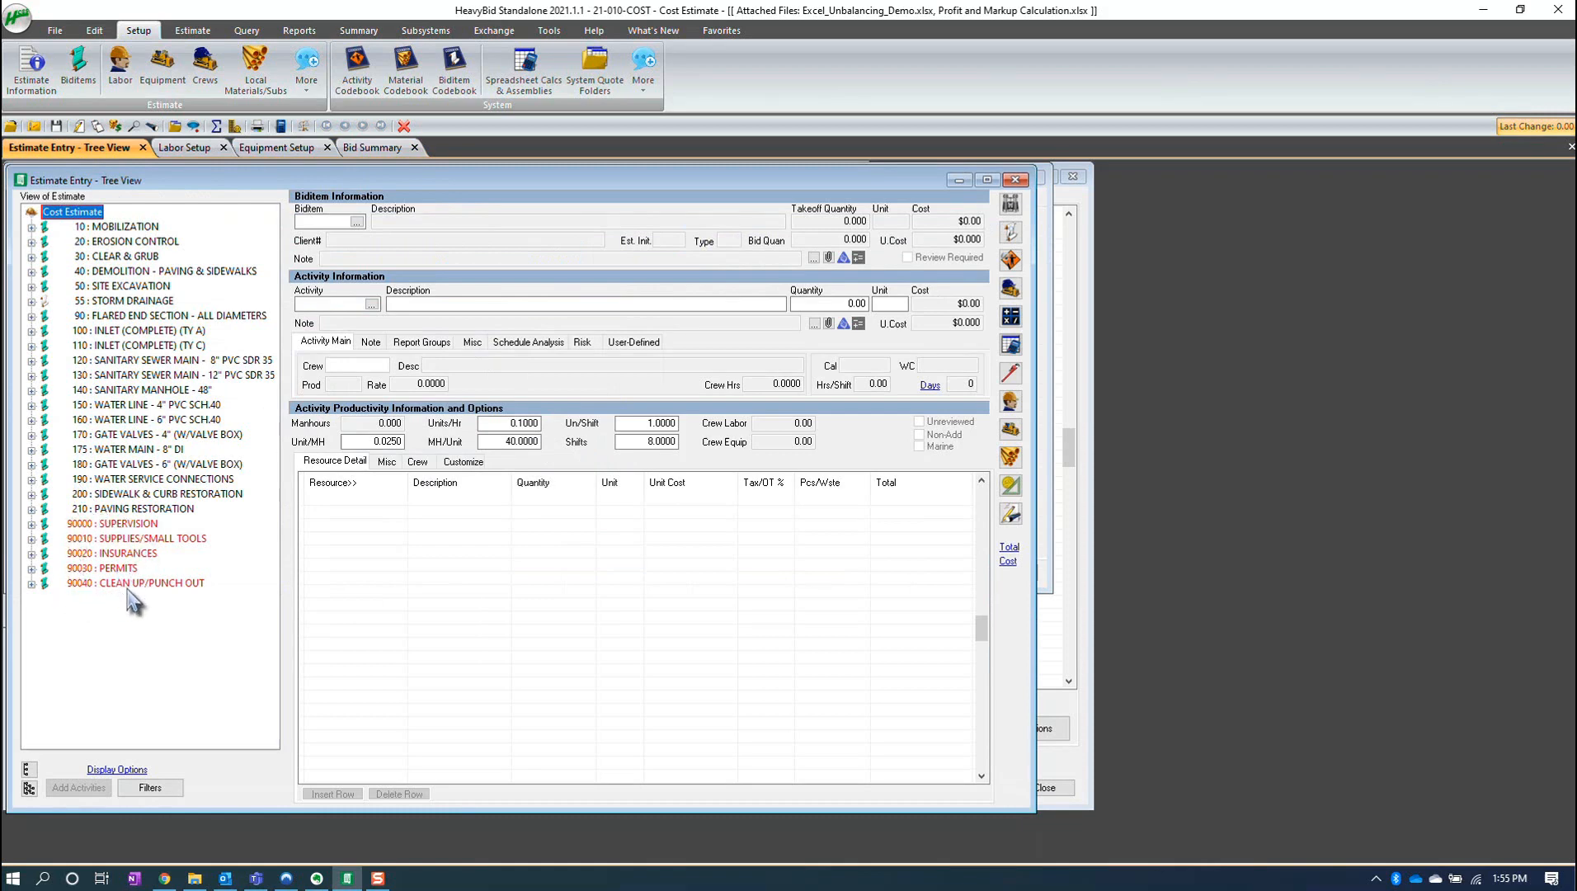
{"action": "left_click", "coordinate": [217, 130]}
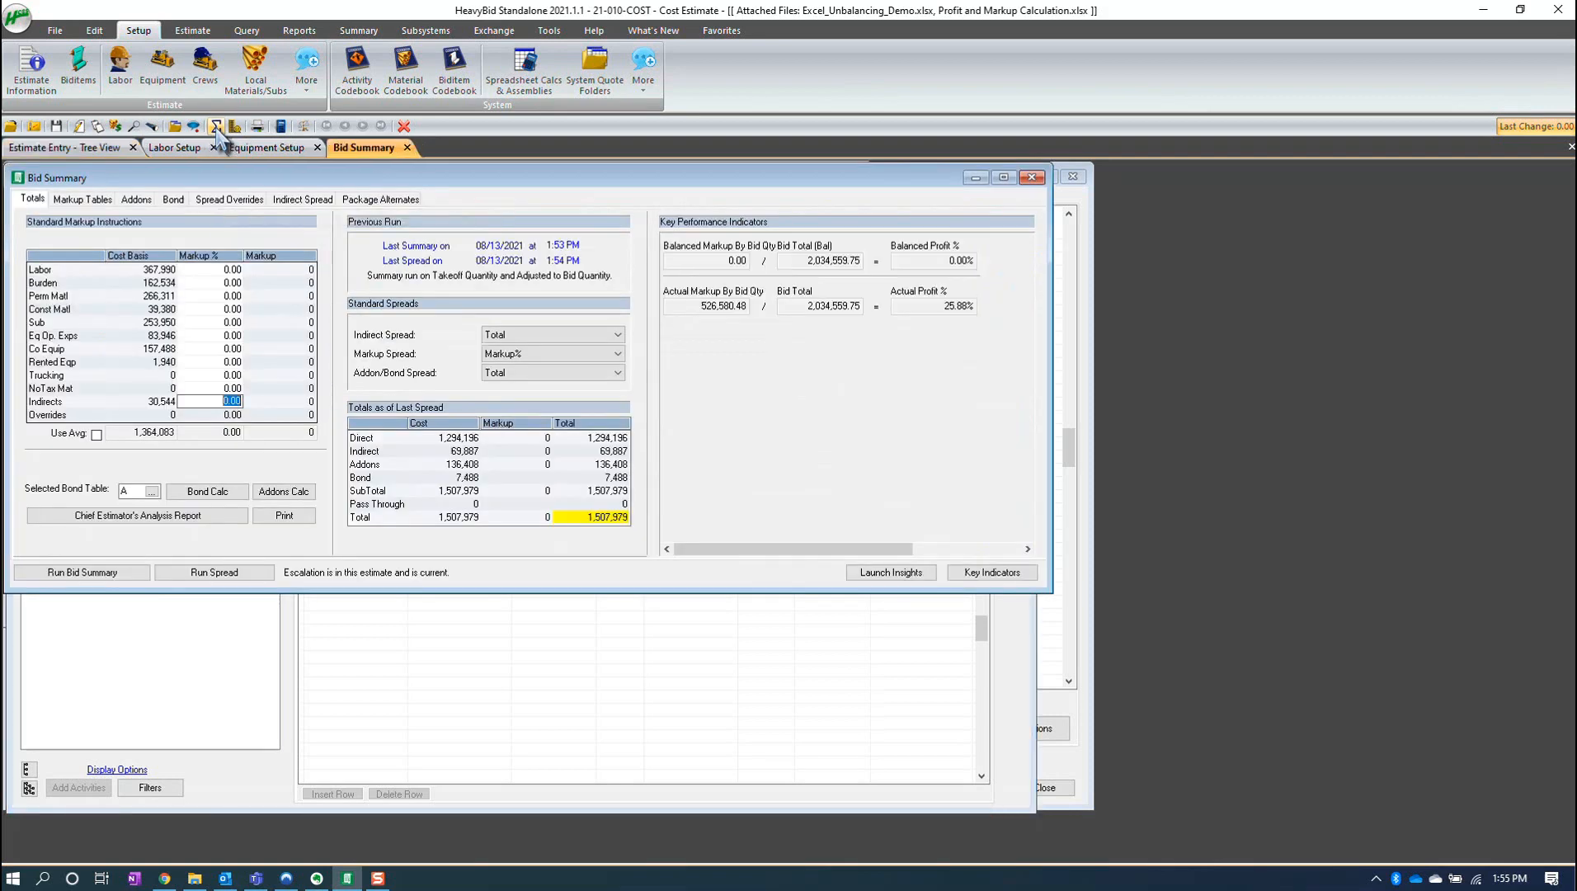
{"action": "left_click", "coordinate": [138, 202]}
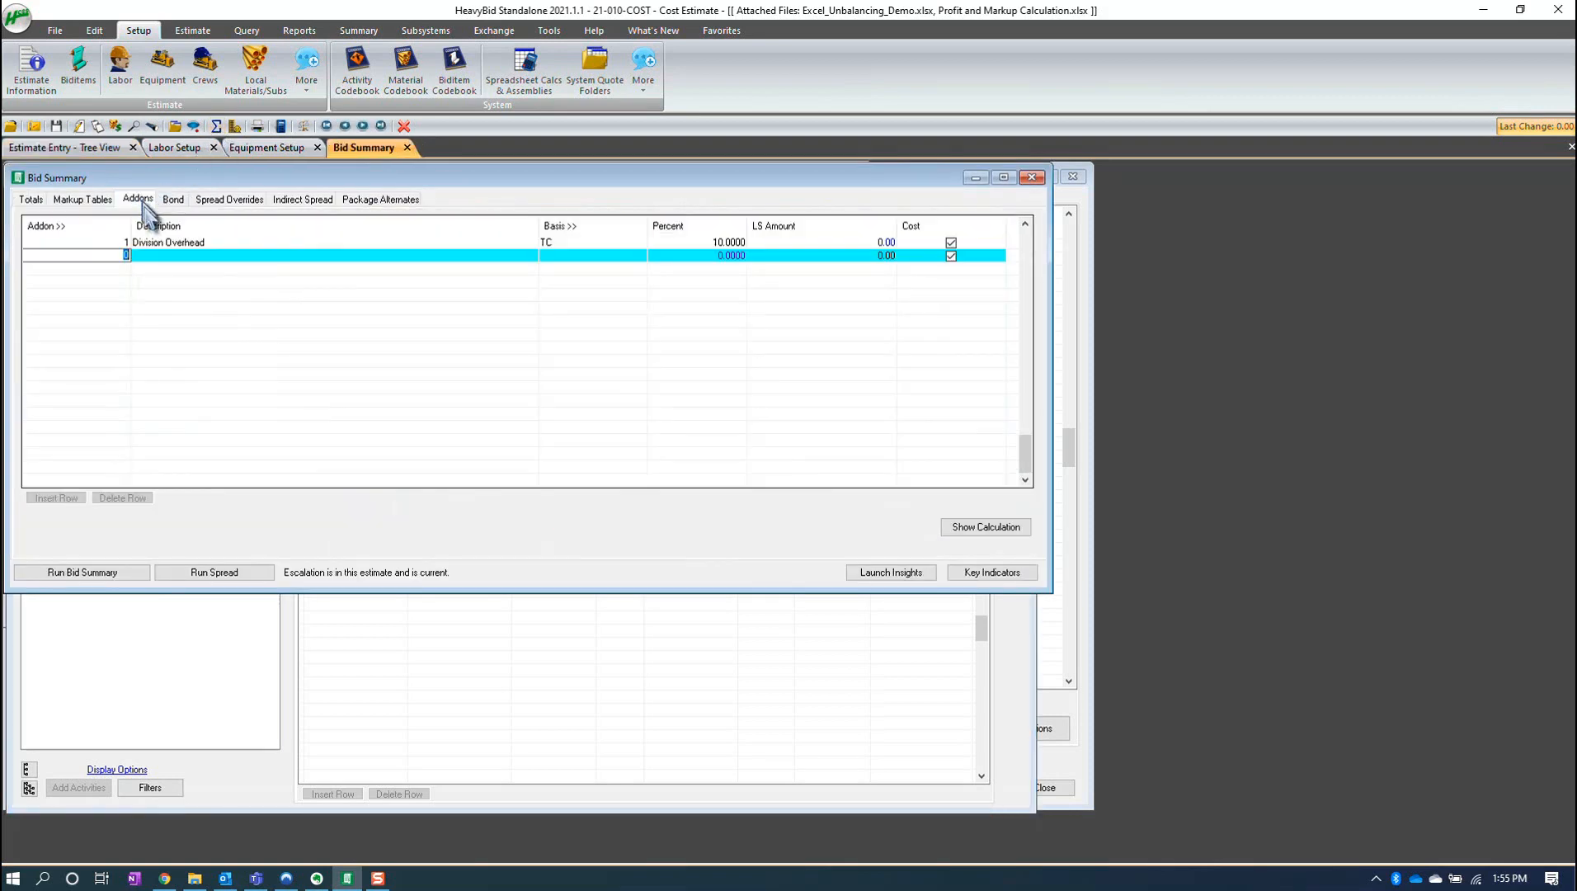
{"action": "left_click", "coordinate": [186, 243]}
{"action": "left_click", "coordinate": [702, 241]}
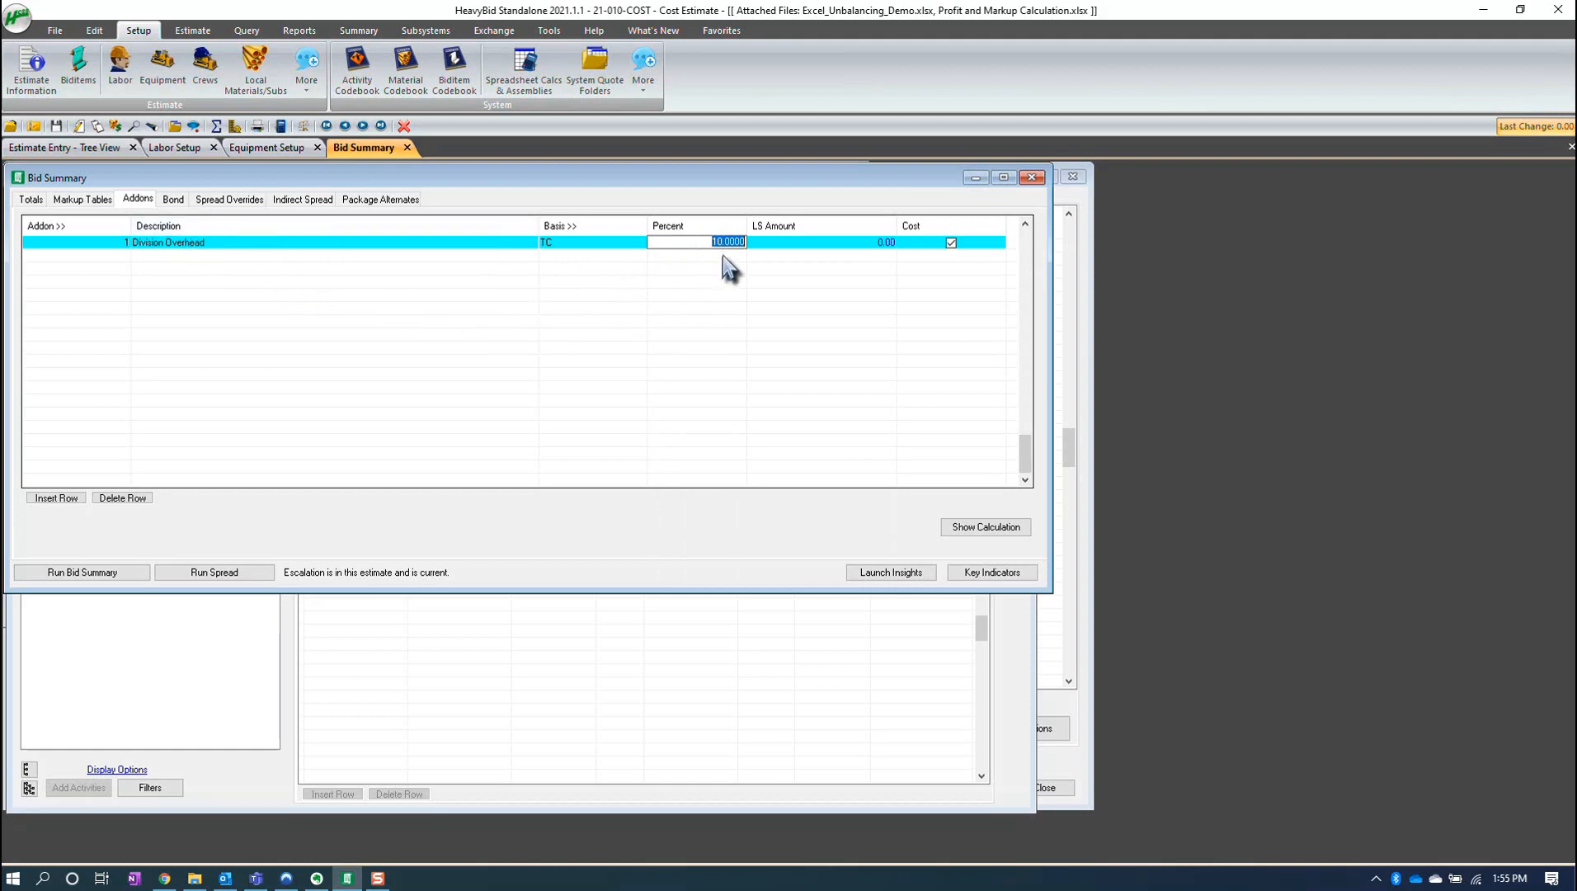
{"action": "left_click", "coordinate": [31, 200]}
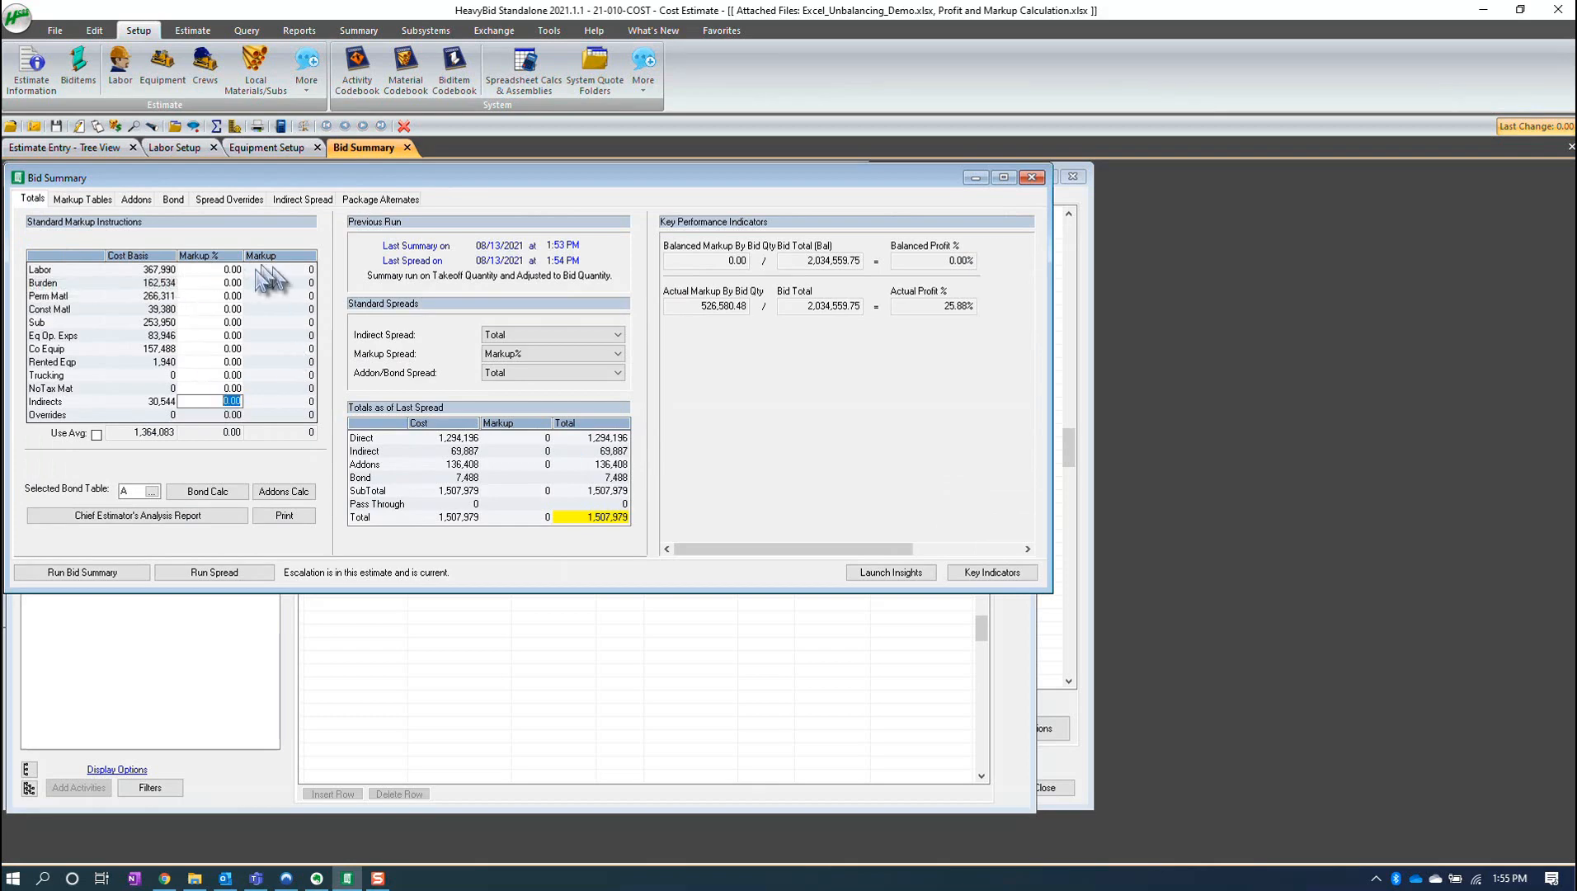